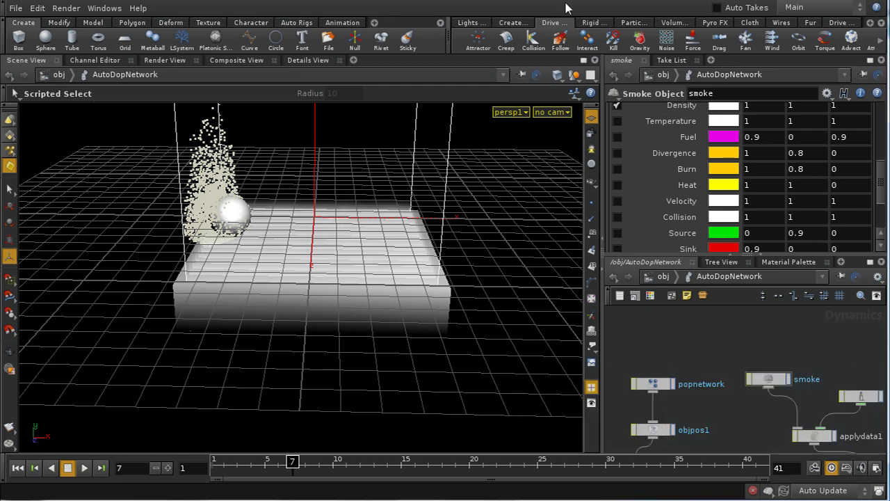
Apply Advect to the particle stream, using smokeobject1 as the volume that drives the particles
click(851, 42)
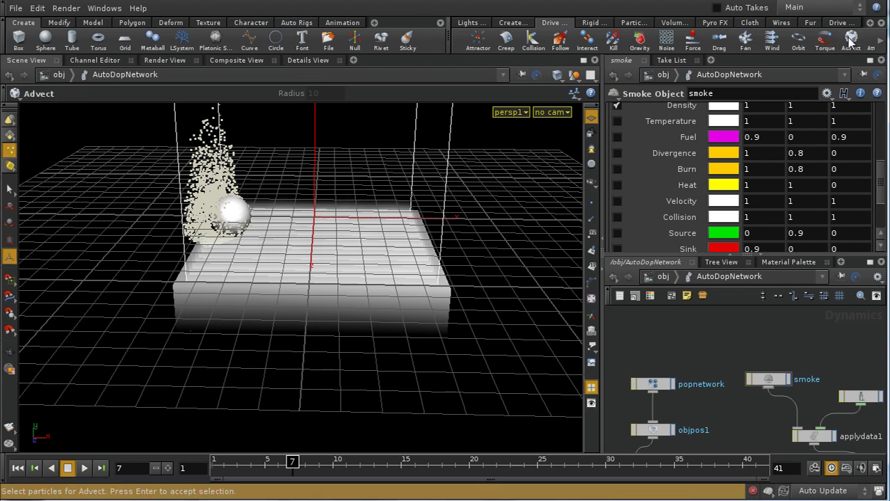
click(235, 179)
key(Return)
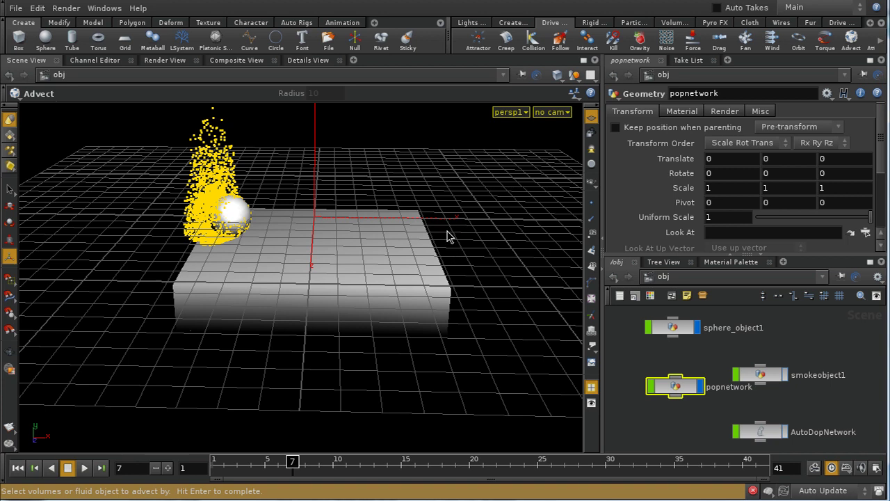
click(762, 375)
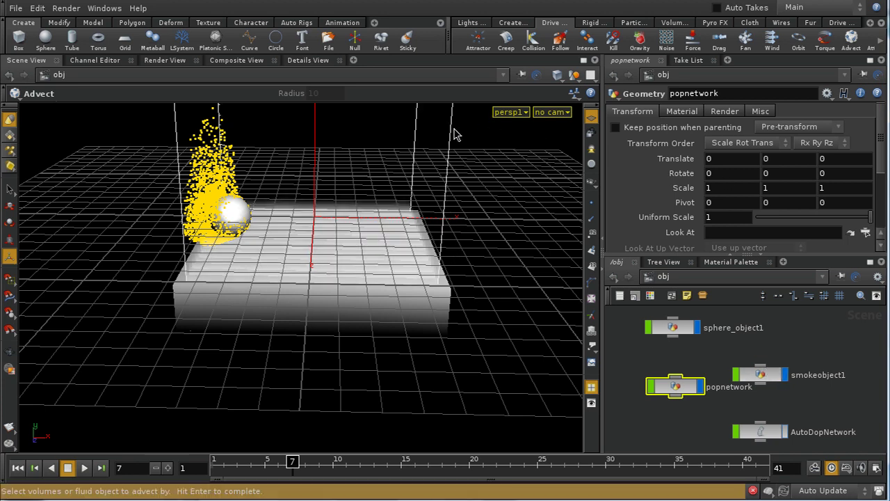
click(452, 136)
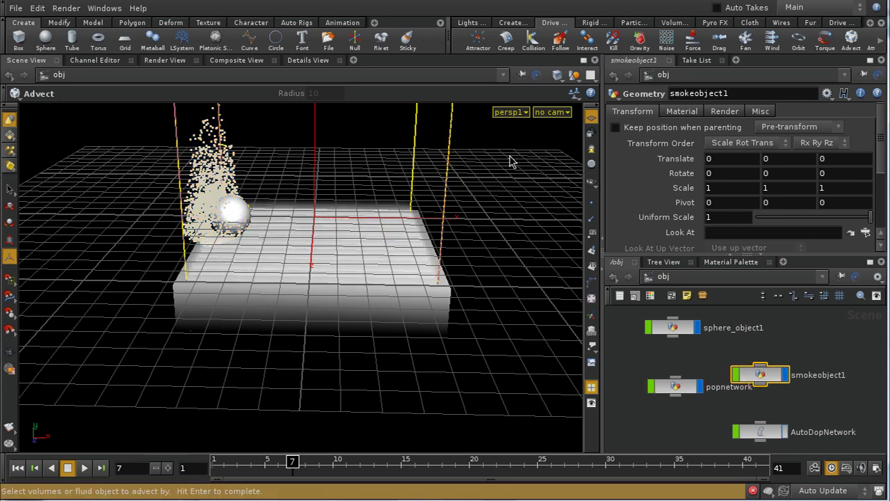
key(Return)
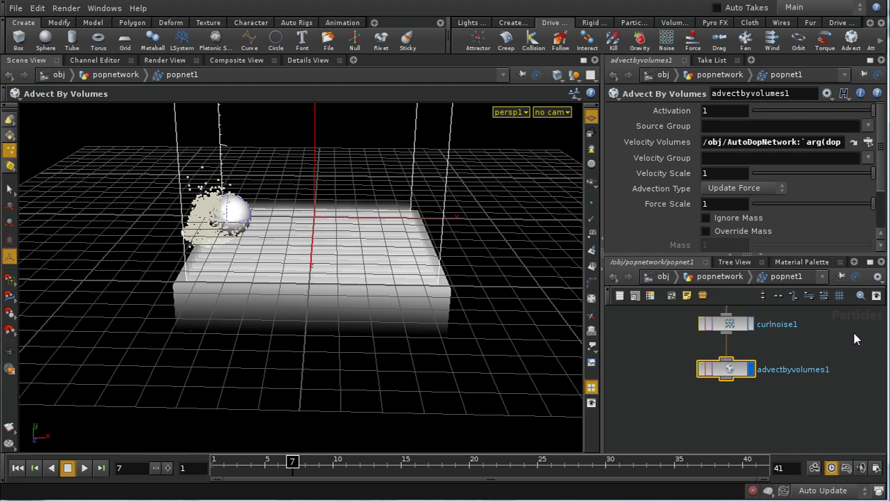
Examine the full Velocity Volumes expression and the other parameters of the advectbyvolumes1 node
scroll(853, 330, up, 5)
middle_drag(826, 379, 806, 337)
scroll(804, 331, down, 5)
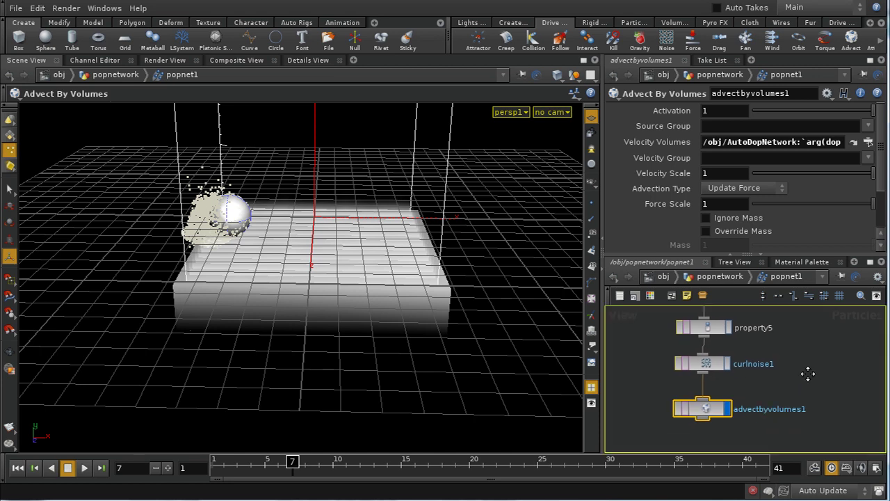
middle_drag(808, 373, 811, 367)
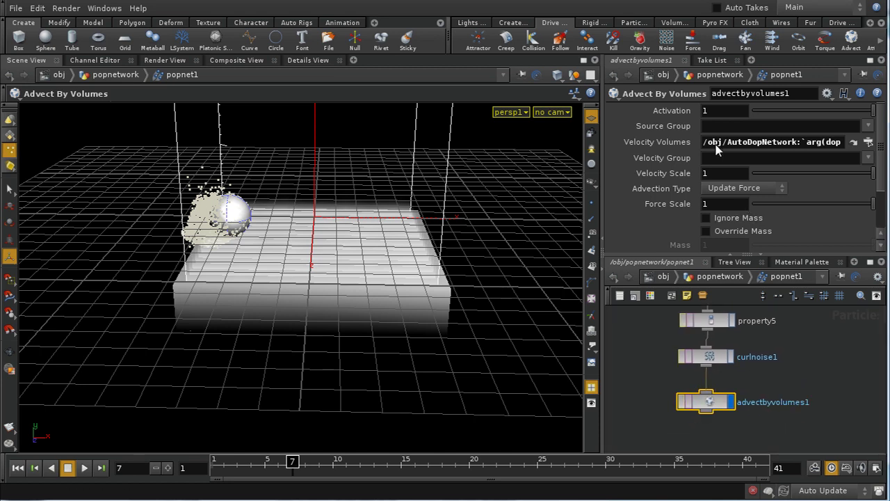
click(800, 142)
click(870, 61)
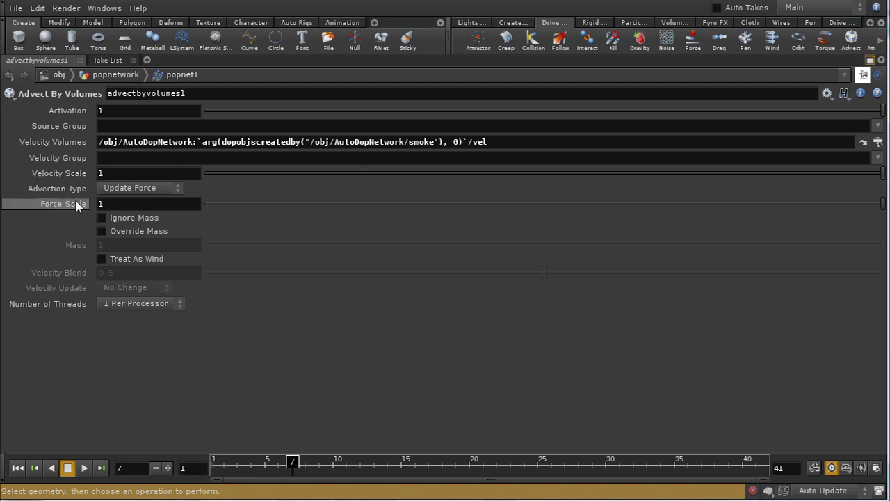
click(871, 60)
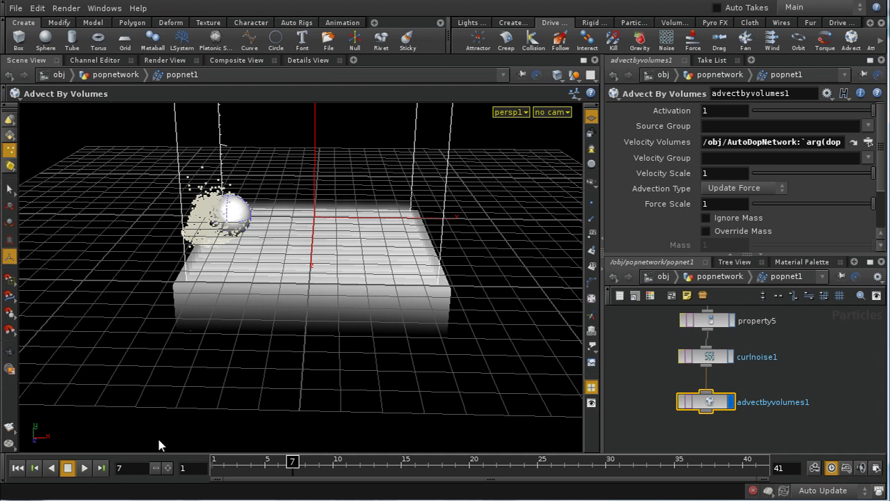
Play the simulation from the first frame with the popnet1 network open, stop it, and rewind to frame 1
click(17, 470)
click(84, 468)
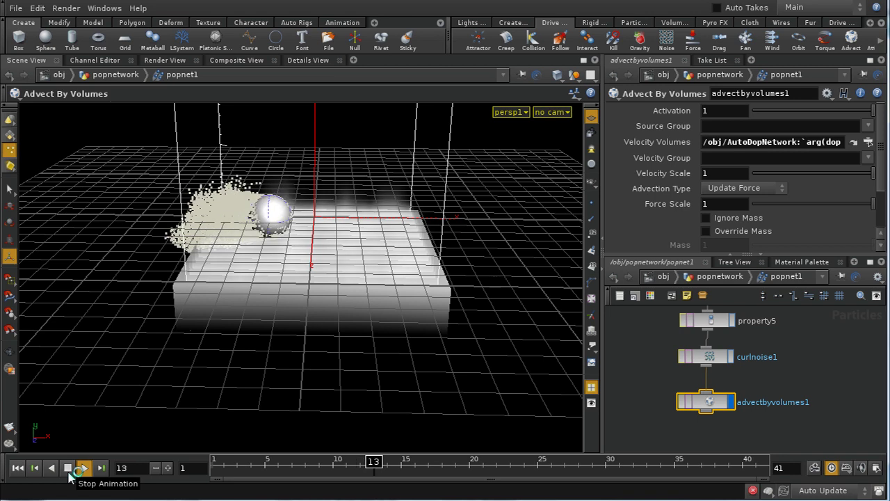
click(68, 467)
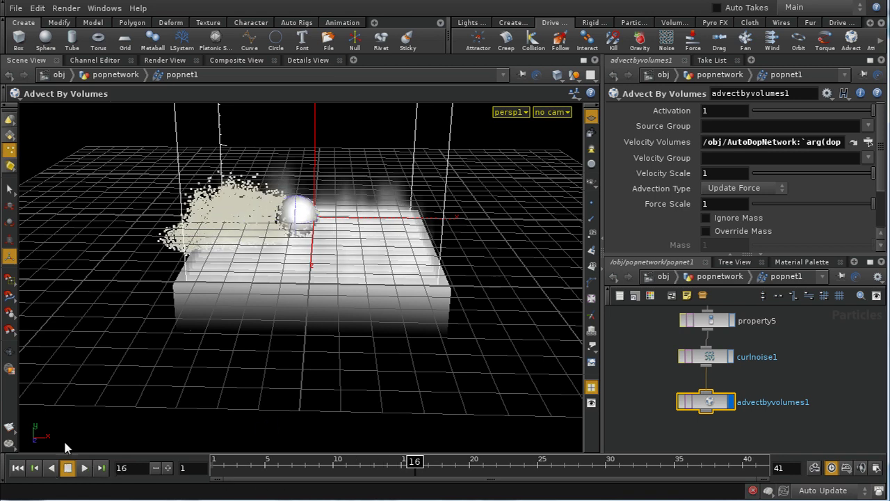
click(34, 468)
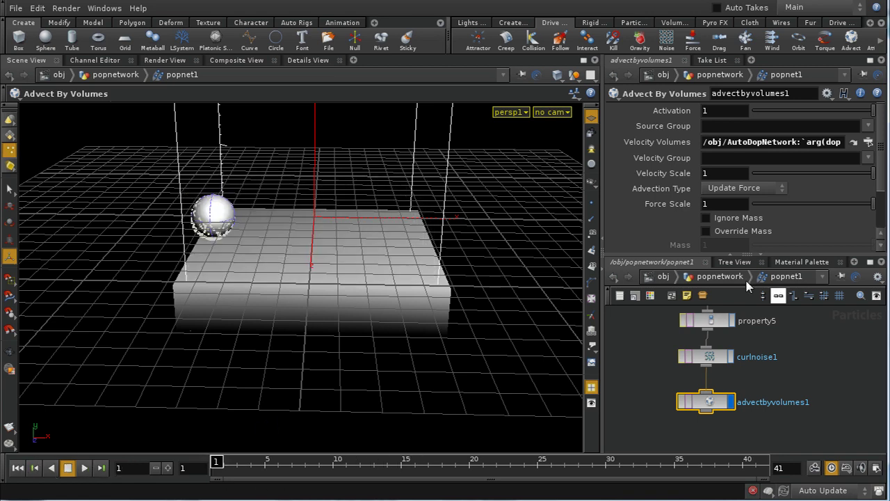
Play the simulation from within AutoDopNetwork to about frame 23 and inspect the particles and smoke from a low side view
click(662, 277)
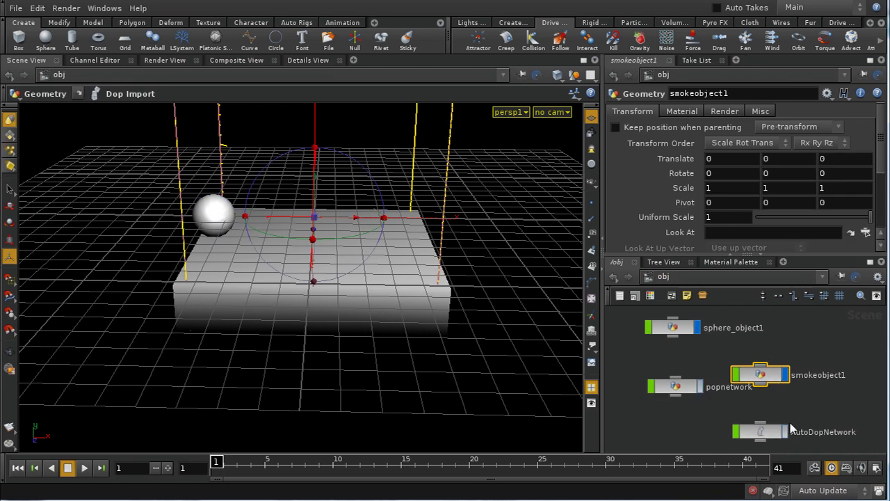
double_click(765, 432)
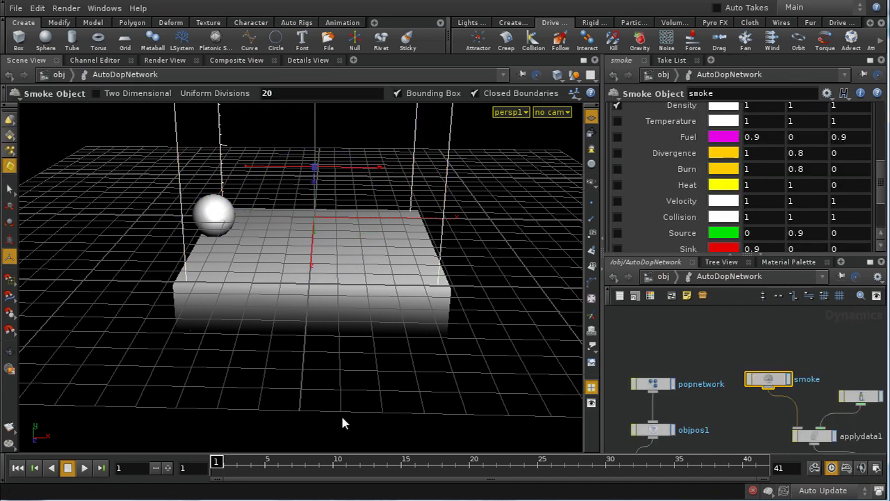
click(84, 468)
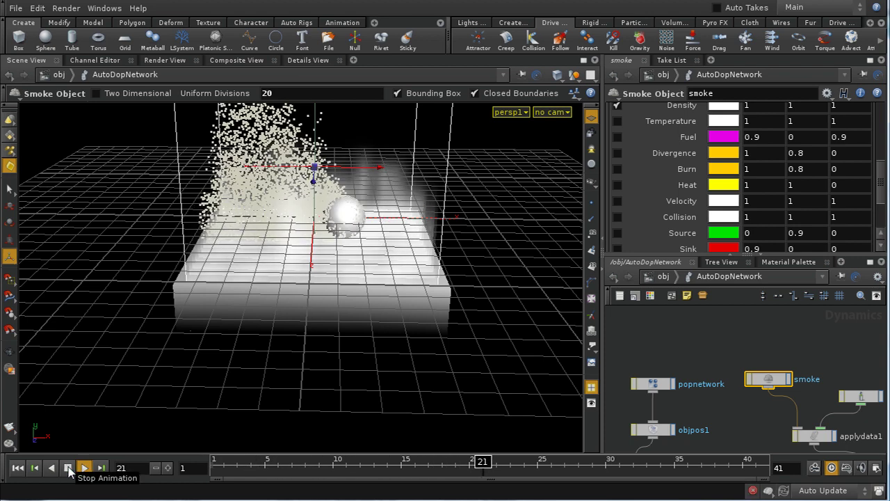
click(68, 468)
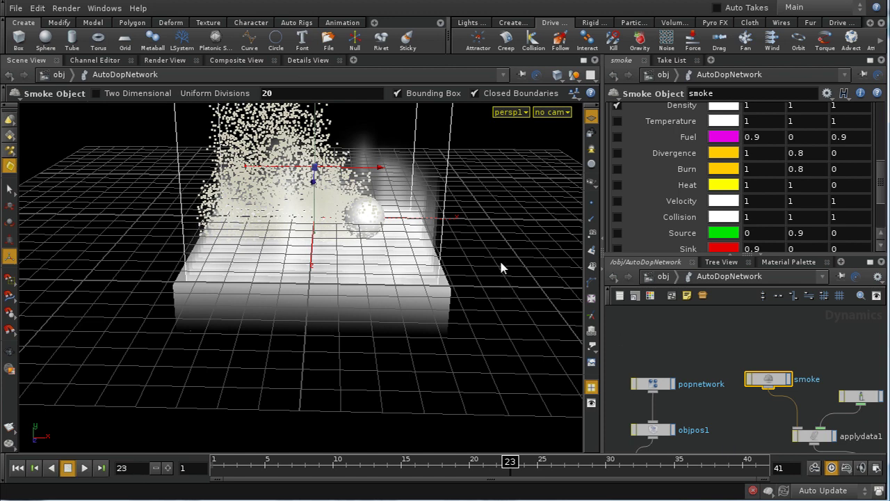
key(space)
drag(502, 262, 512, 315)
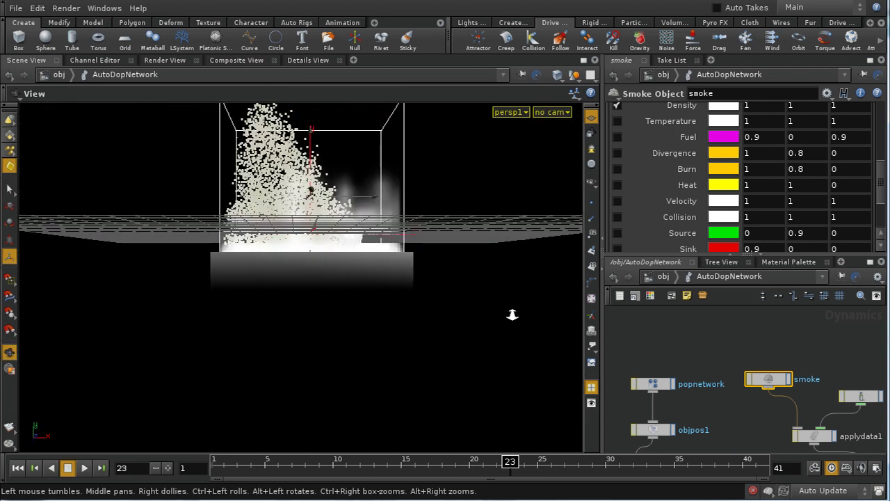
At frame 1, set the Advection Type of advectbyvolumes1 in popnet1 to Update Position and its Velocity Scale to 0.8
click(666, 277)
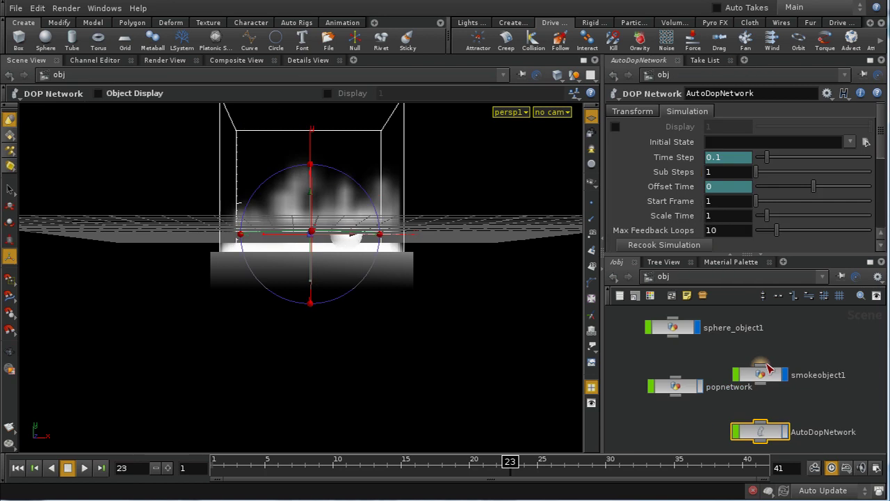
double_click(687, 388)
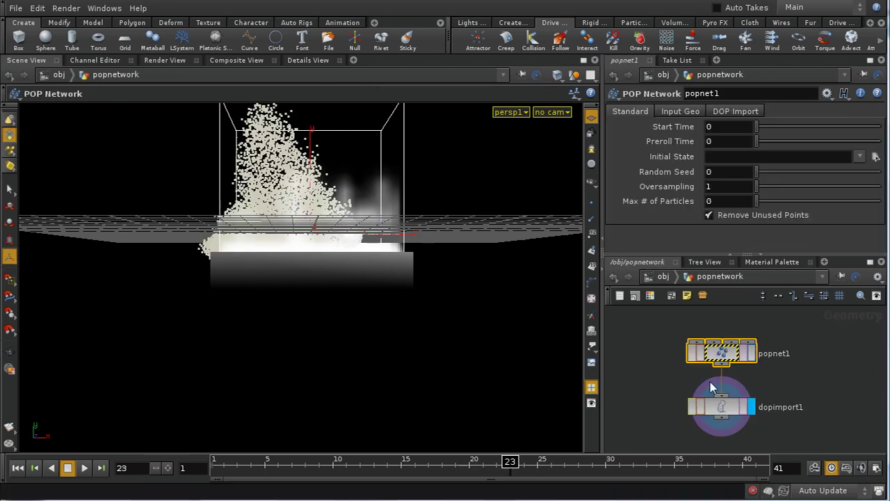
double_click(716, 353)
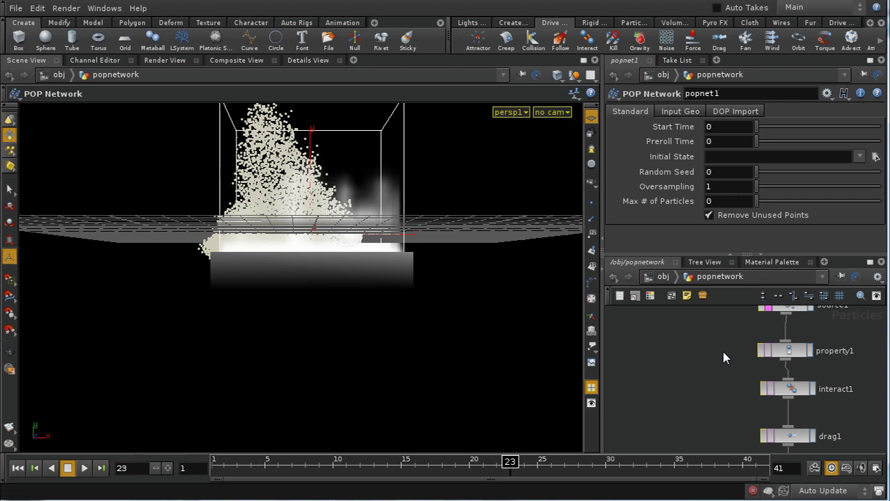
click(17, 468)
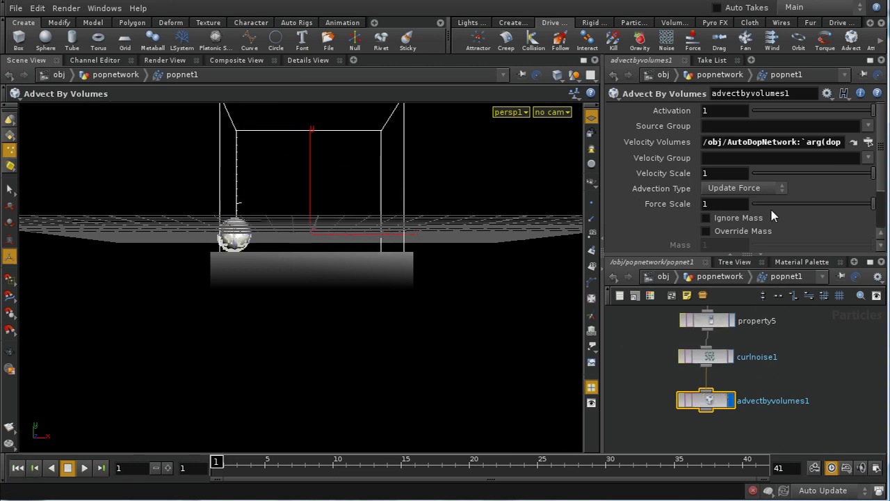
click(716, 188)
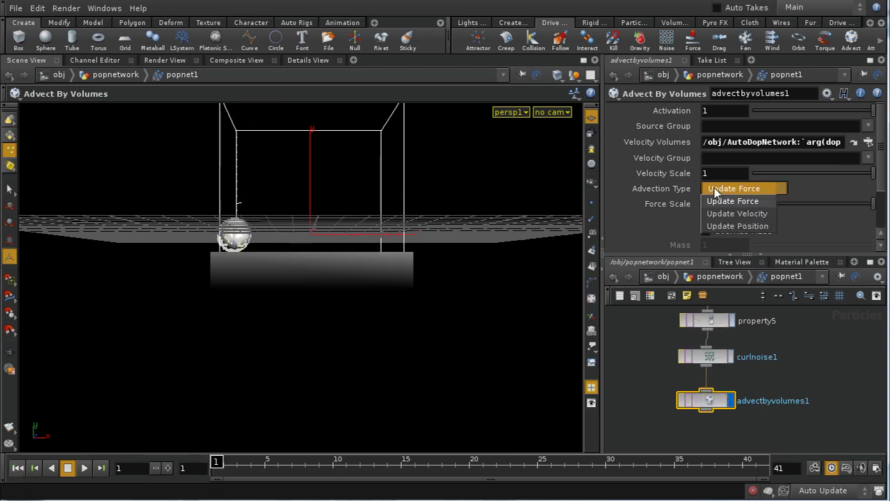
click(727, 227)
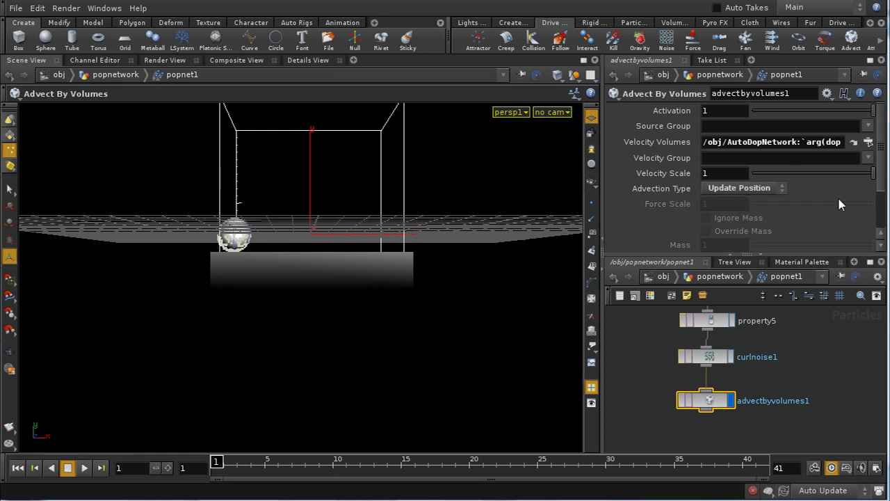
mouse_move(731, 176)
middle_down()
mouse_move(706, 179)
mouse_move(735, 184)
middle_up()
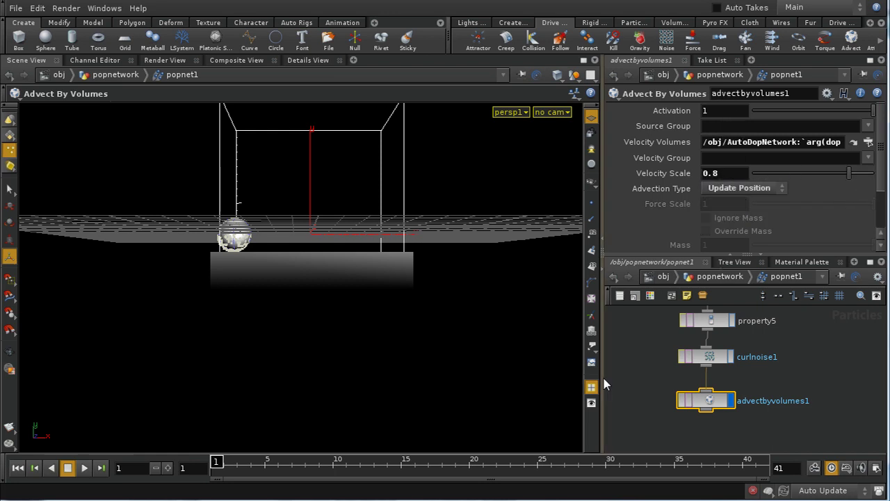
Play the simulation from within AutoDopNetwork, stop at frame 23, and inspect the rising particles above the grid
click(662, 276)
double_click(774, 433)
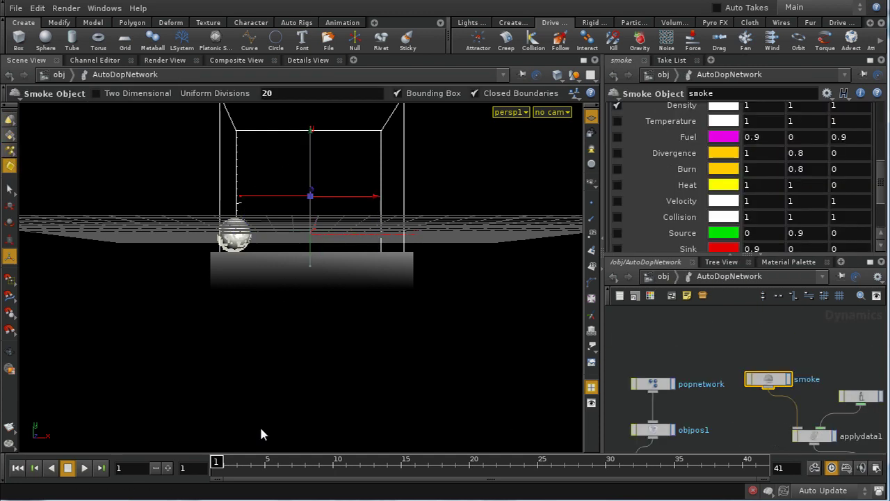
click(82, 468)
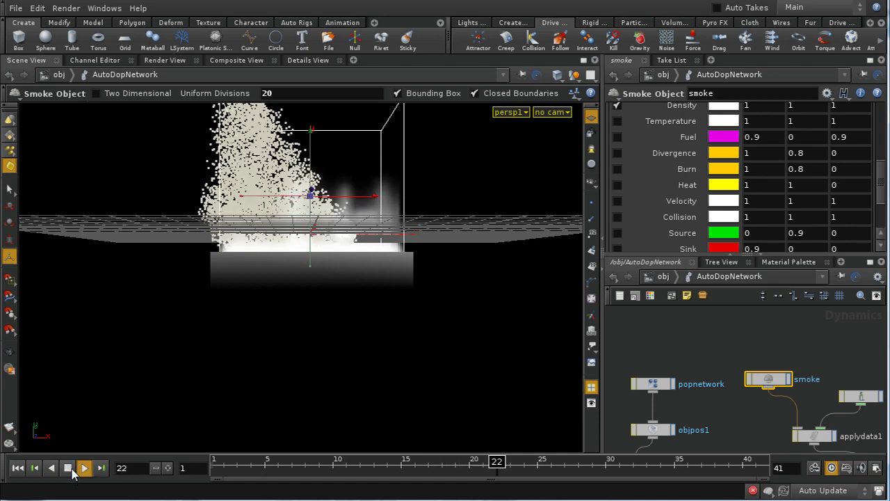
click(68, 468)
key(Escape)
drag(489, 218, 482, 325)
key(Return)
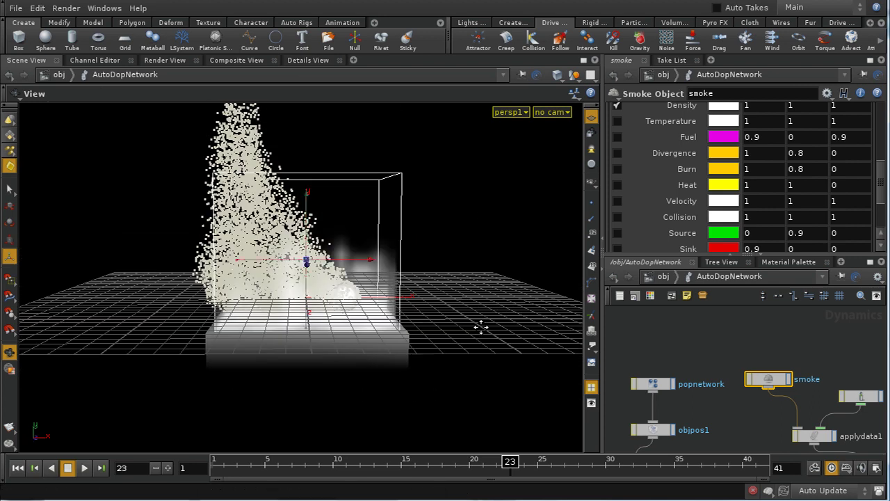
Add a Constant material from the gallery to the scene's shop network and set its opacity to 0.4 in all channels
click(663, 276)
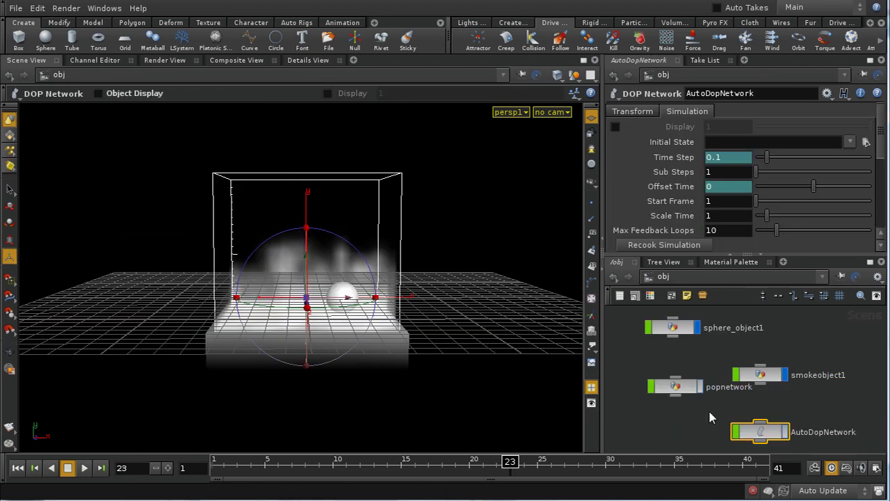
click(730, 261)
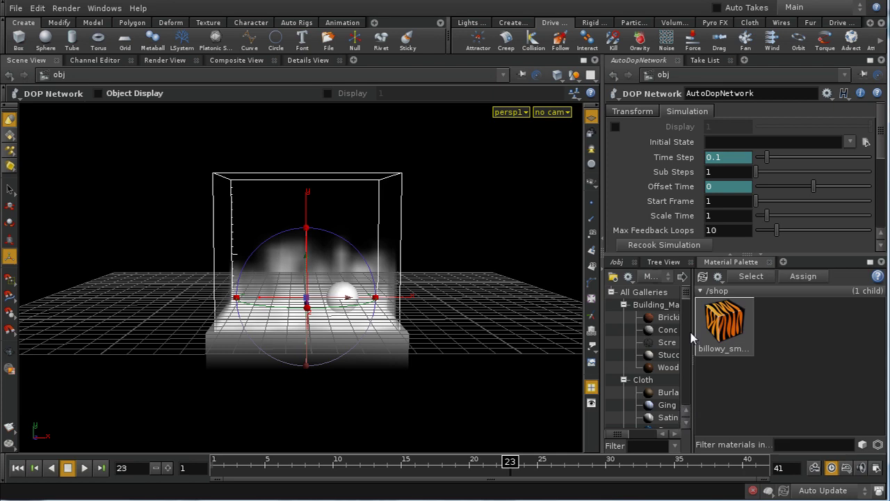
drag(689, 301, 794, 338)
click(775, 347)
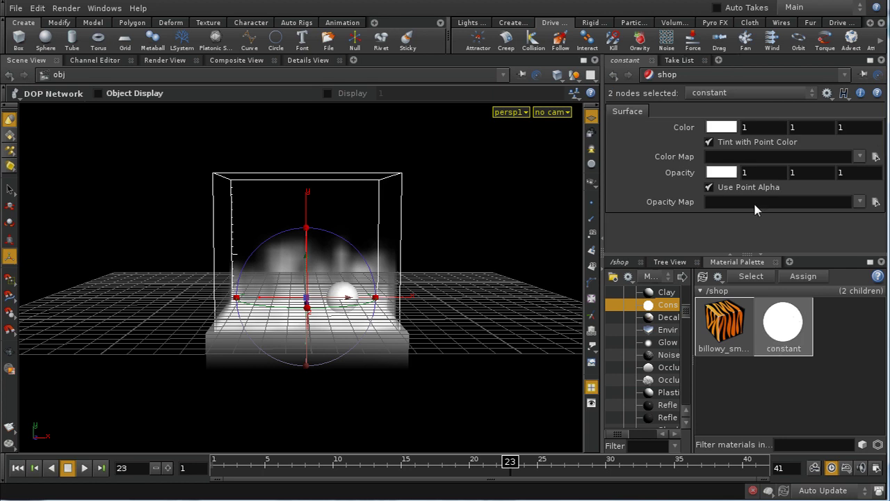
middle_drag(678, 173, 627, 182)
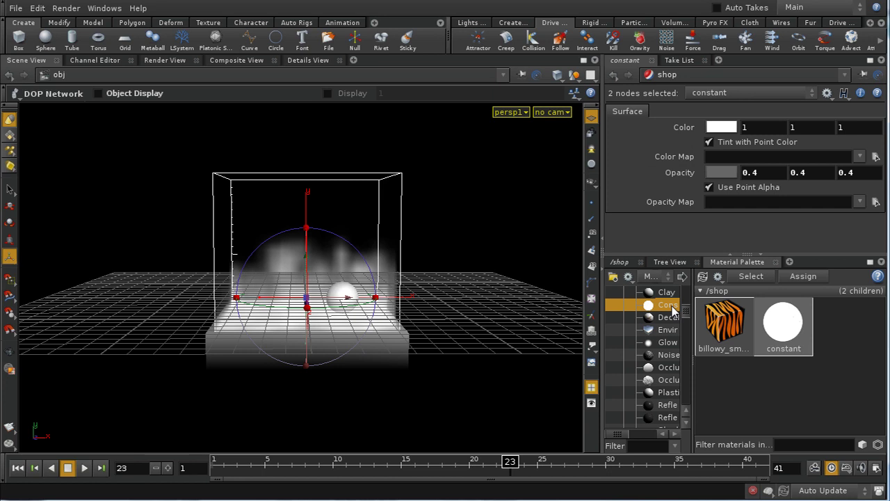
At the object level, hide smokeobject1 and the ground slab, and turn on the display of the popnetwork particles
click(629, 263)
click(717, 328)
click(739, 360)
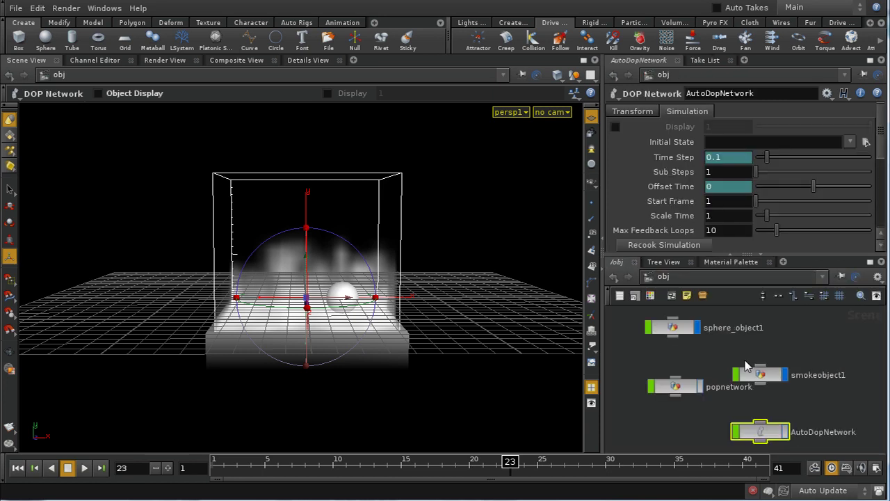
click(786, 375)
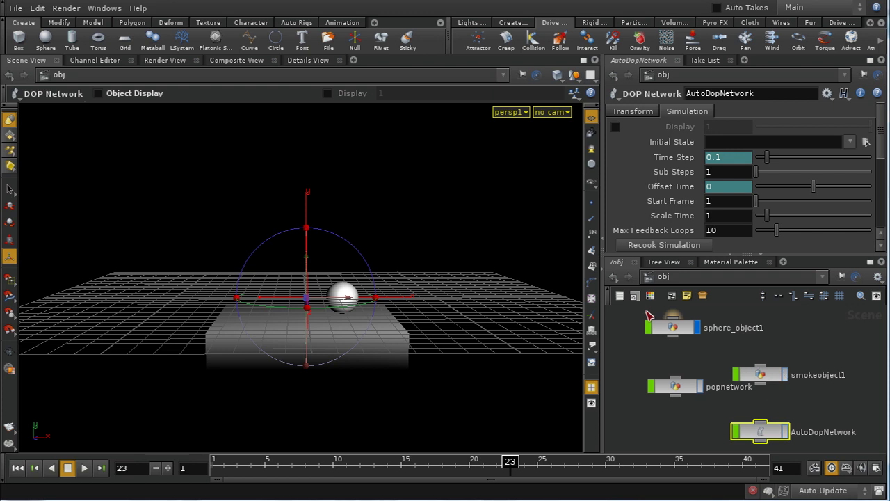
middle_drag(833, 438, 795, 411)
click(809, 439)
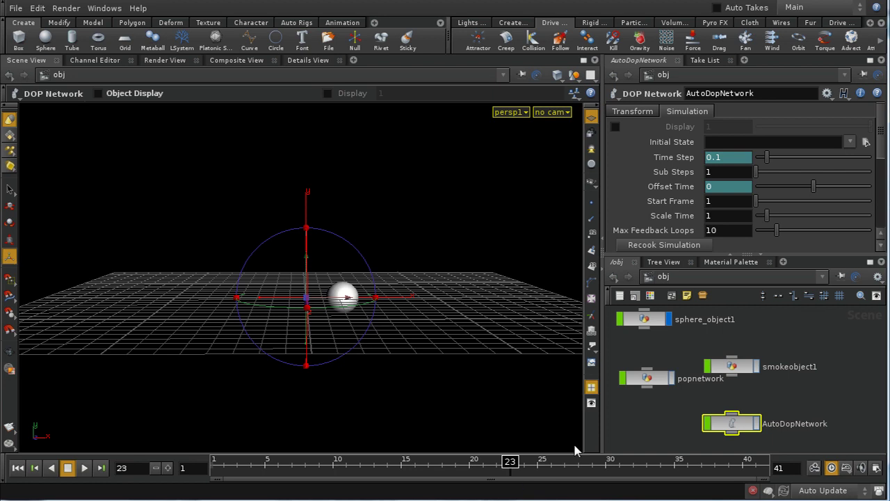
click(671, 379)
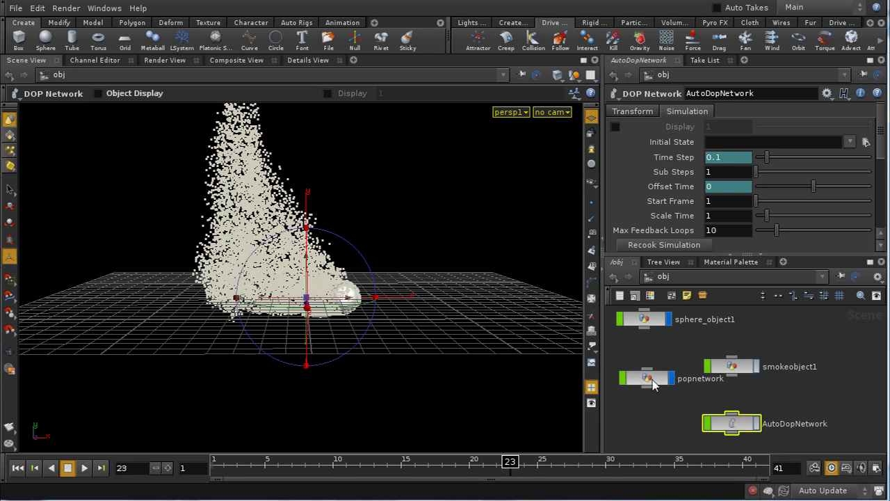
Rewind the timeline to frame 1 and run the particle simulation to frame 15 at the object level
double_click(651, 379)
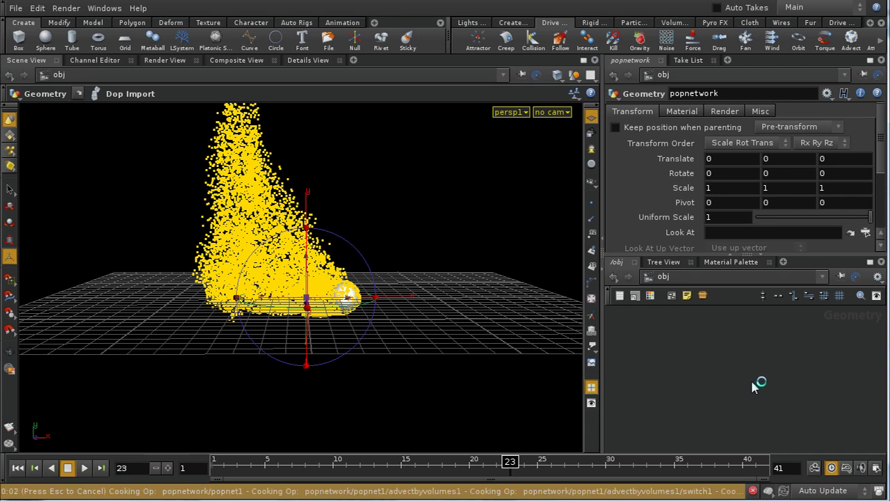
click(18, 467)
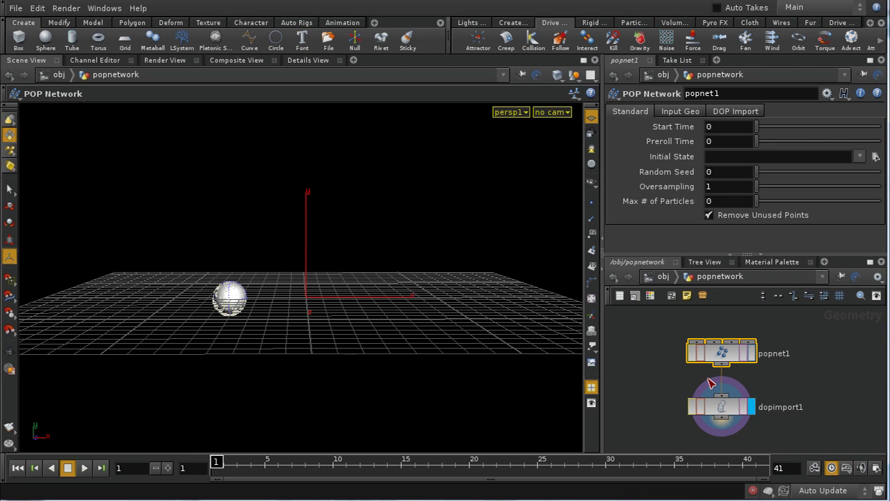
click(662, 277)
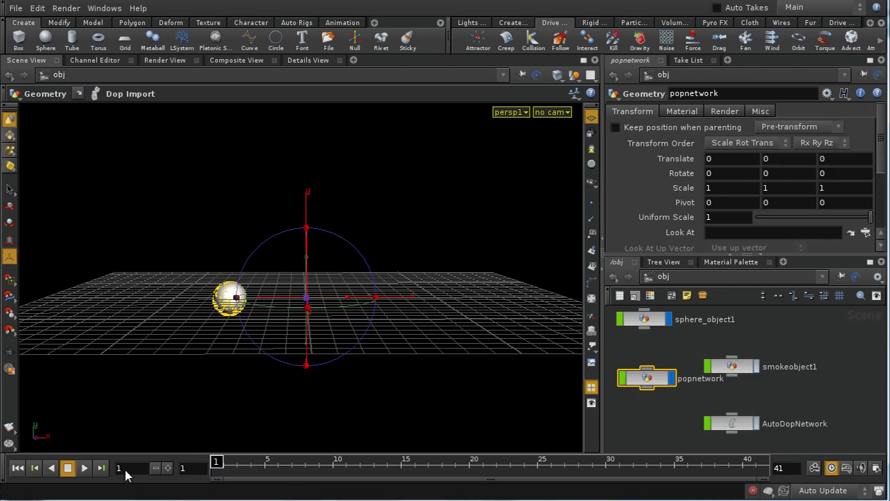
click(101, 468)
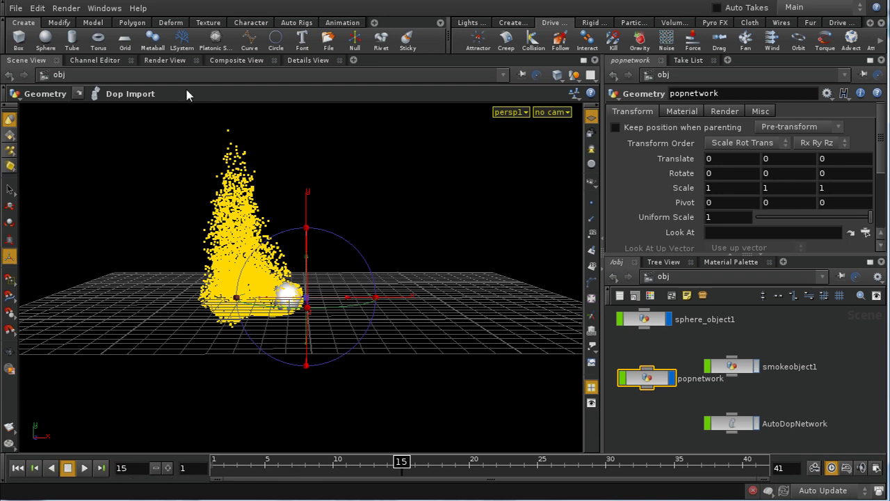
Create a Mantra render node for the scene
click(66, 7)
mouse_move(98, 22)
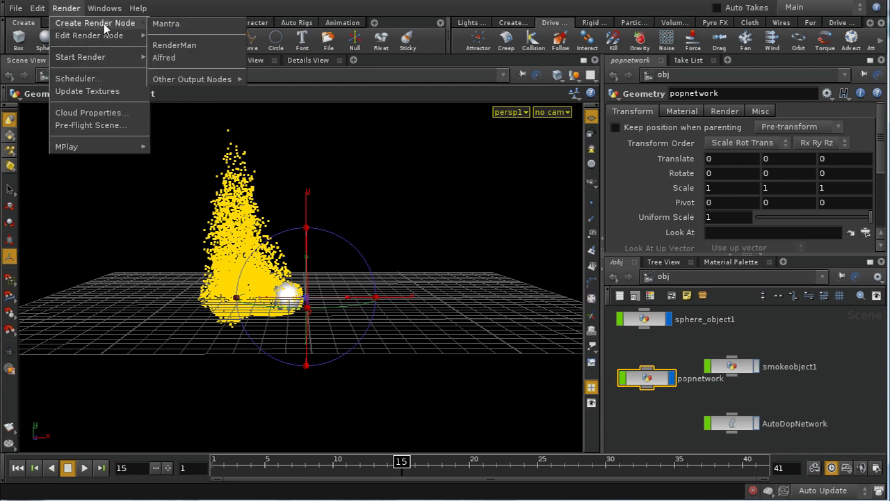
click(165, 22)
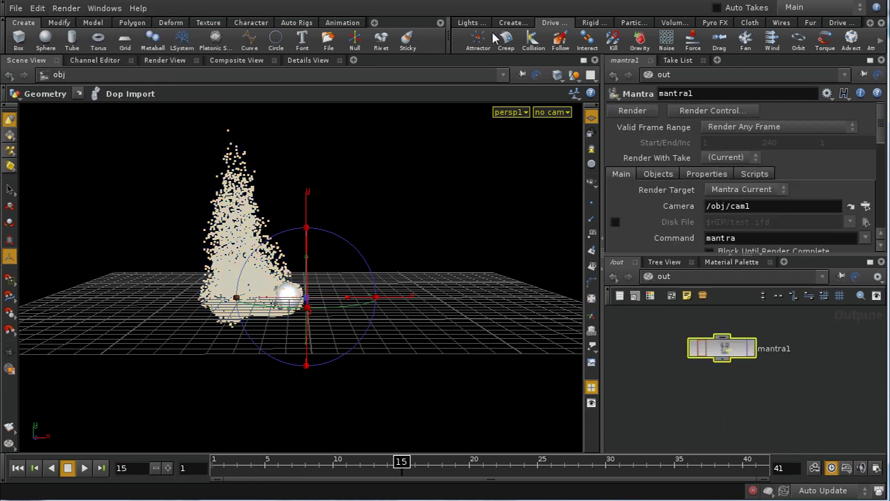
Add a camera that matches the current perspective view of the particles and sphere
click(470, 22)
click(519, 24)
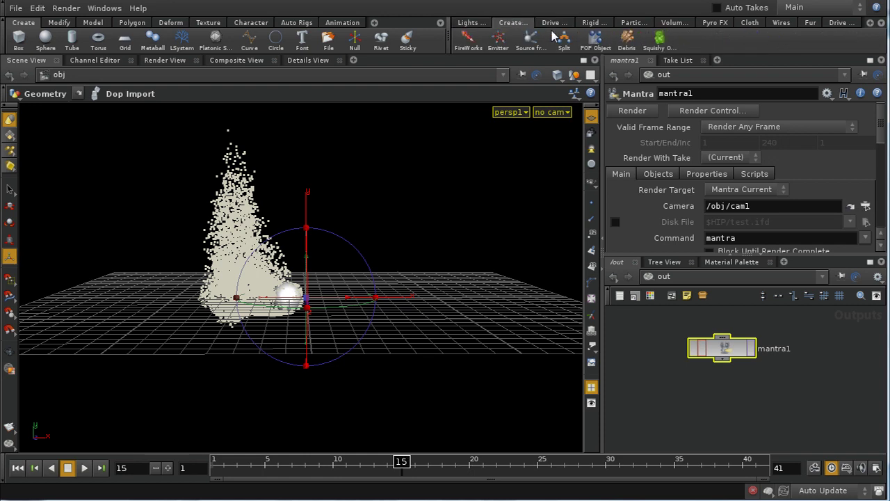
click(473, 22)
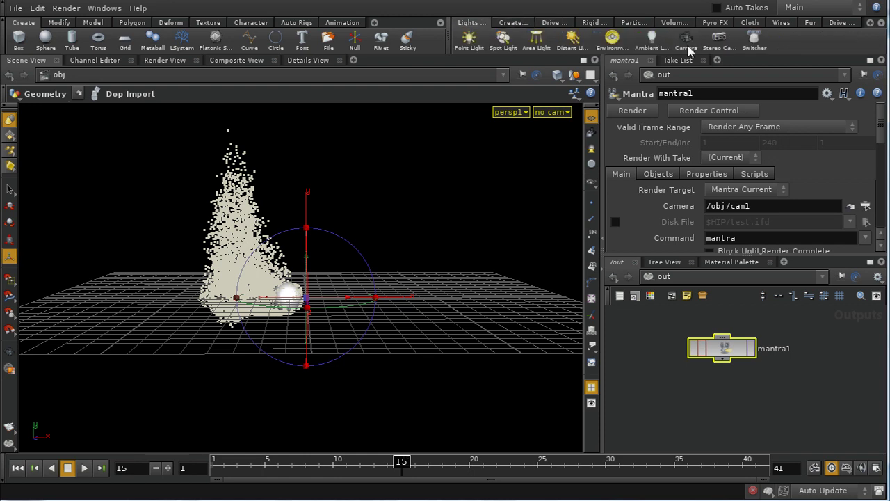
ctrl+click(686, 41)
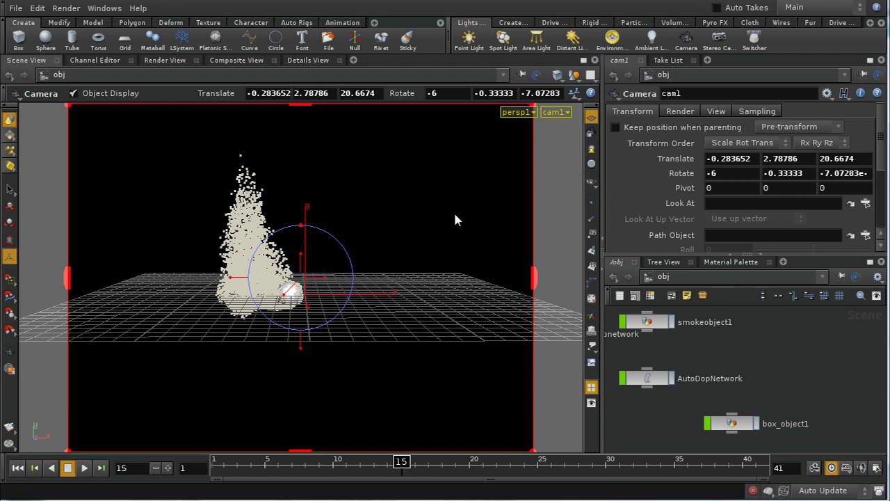
Add a distant light from an angled view, render frame 15 through cam1 with mantra1, and close the render window
drag(455, 217, 446, 169)
click(572, 39)
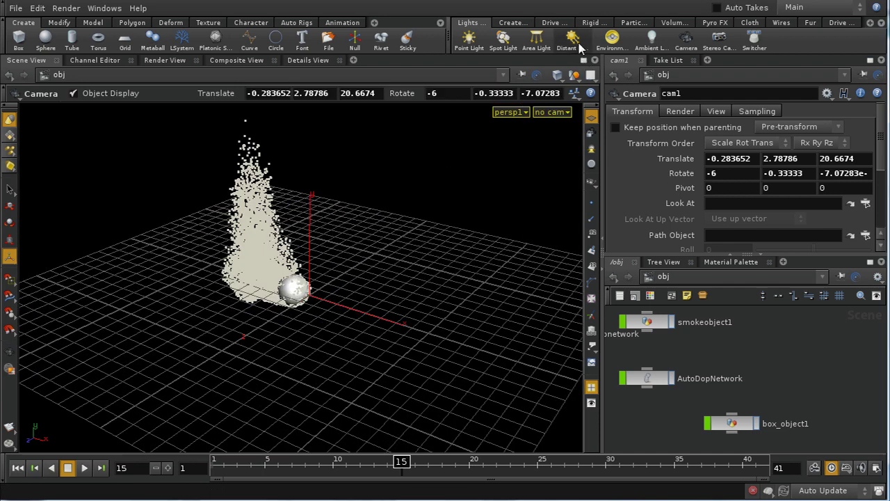
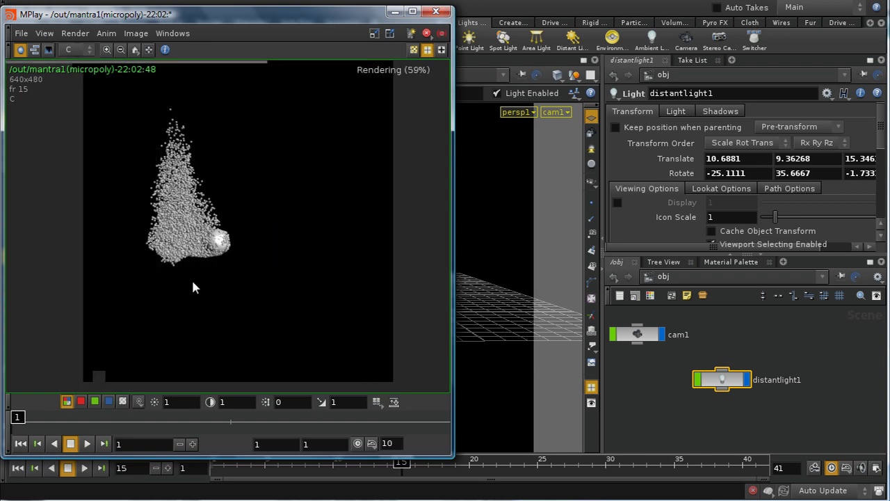
click(436, 12)
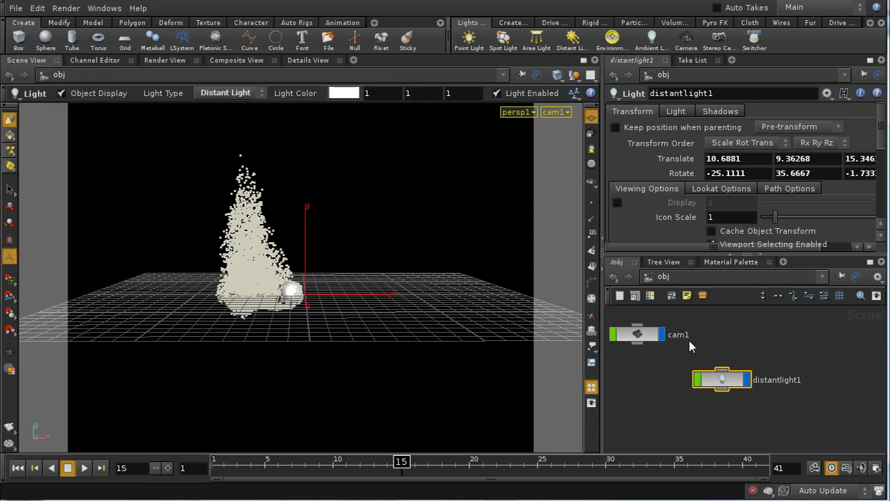
Enable Render As Points (Mantra) in the popnetwork object's geometry render settings
middle_drag(691, 346, 777, 404)
key(l)
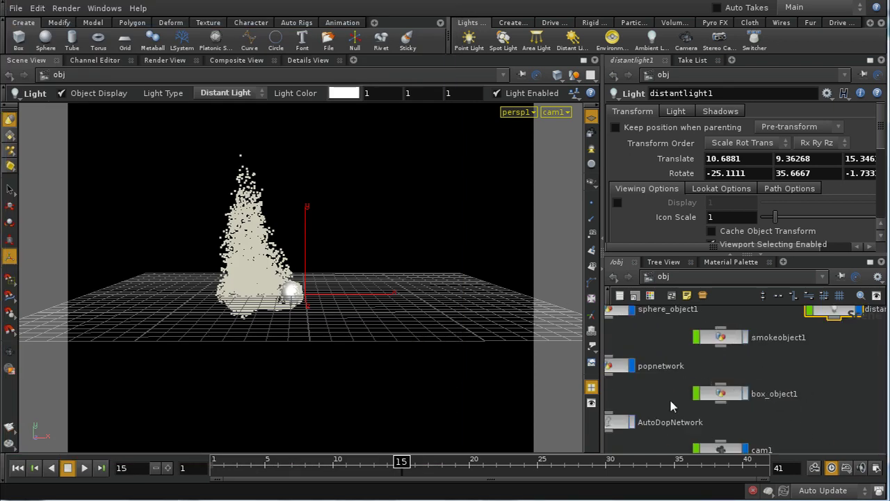
middle_drag(669, 397, 717, 414)
click(654, 384)
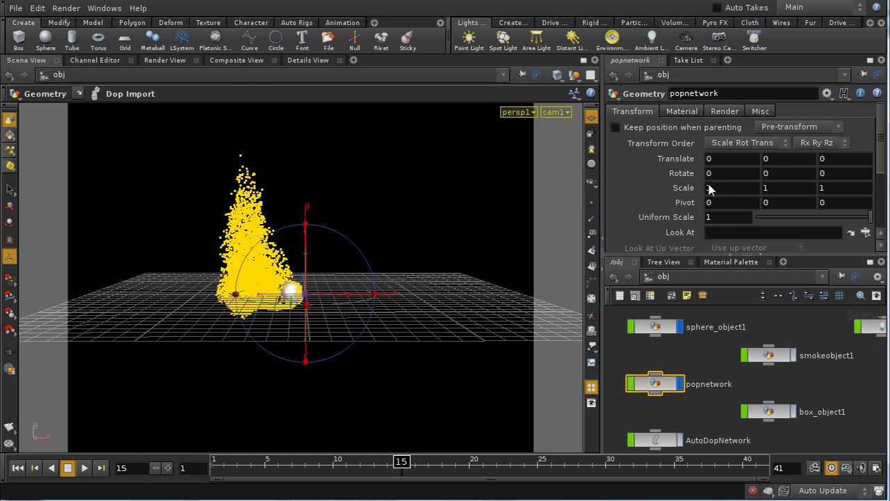
click(727, 112)
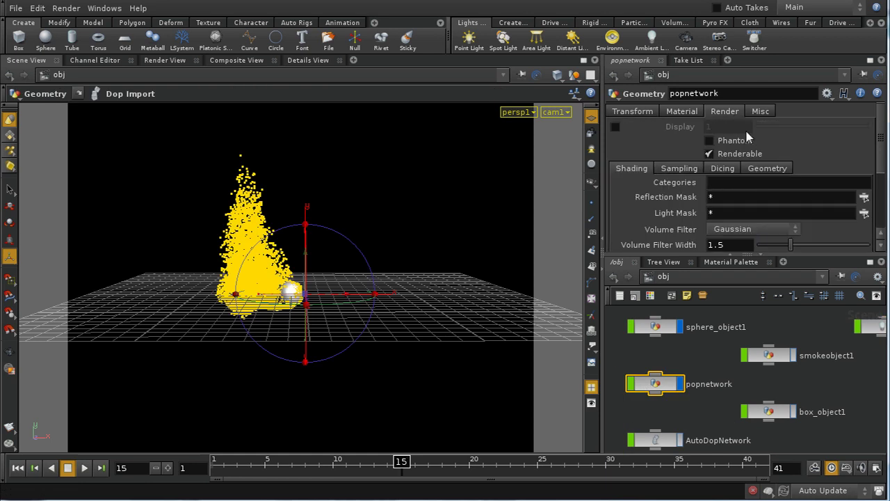
click(755, 174)
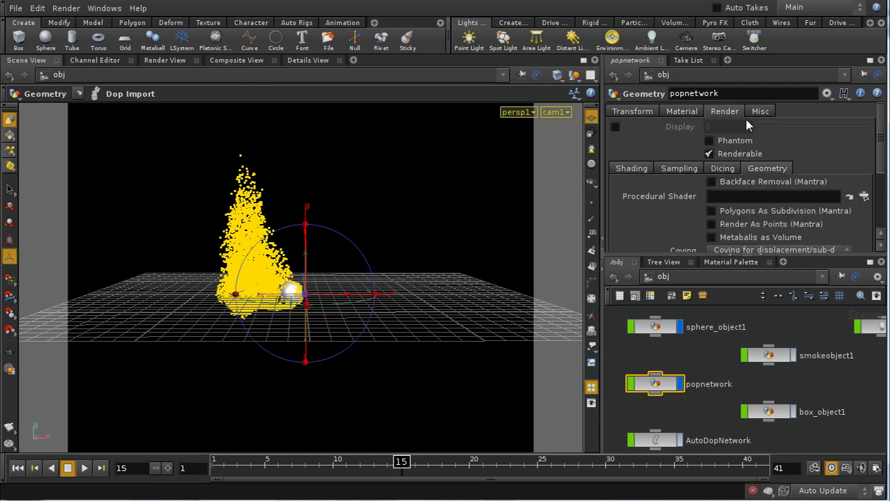
click(712, 225)
Render frame 15 with mantra1 to check the particles rendered as points
click(66, 8)
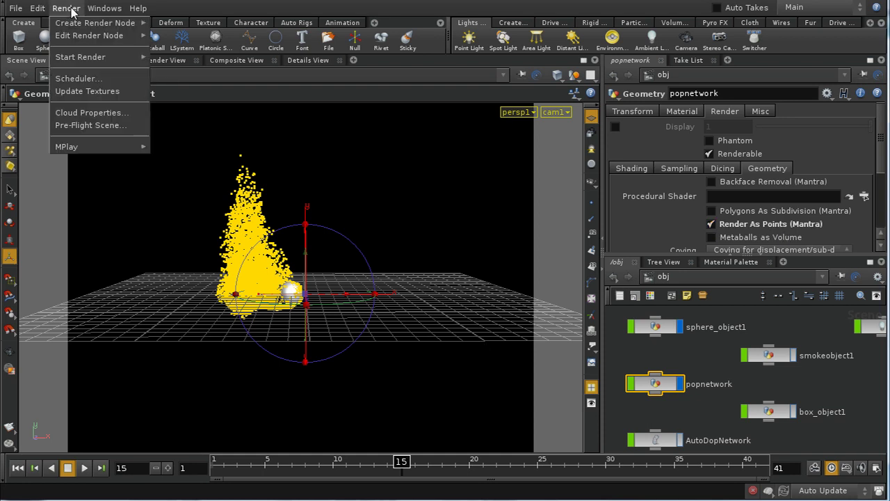
mouse_move(77, 56)
click(174, 61)
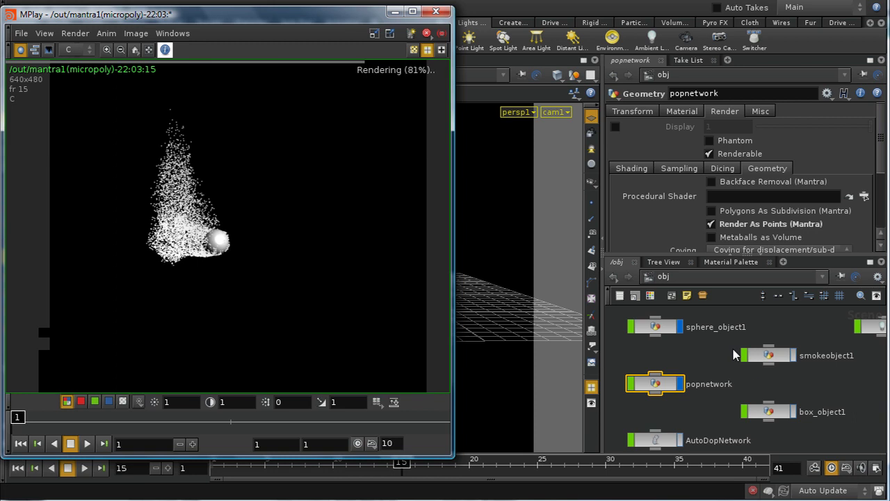
In the shop network, set the constant material's opacity to 0.1 in all channels
click(688, 295)
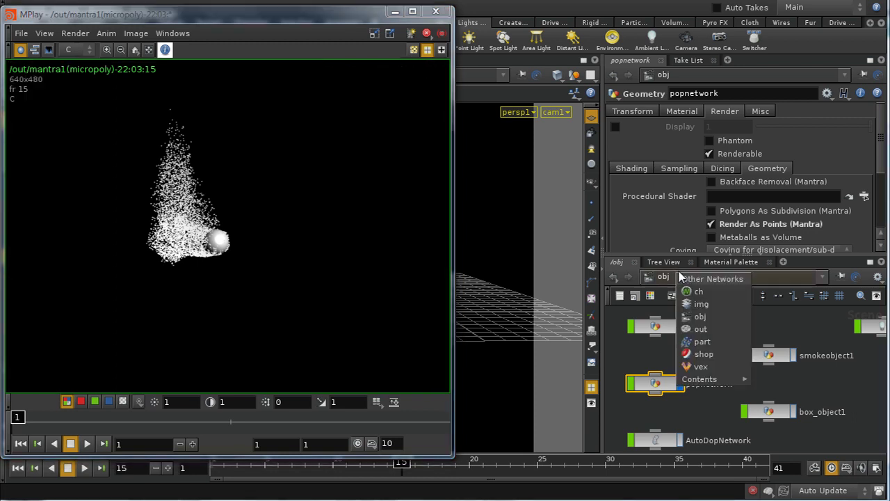
click(705, 354)
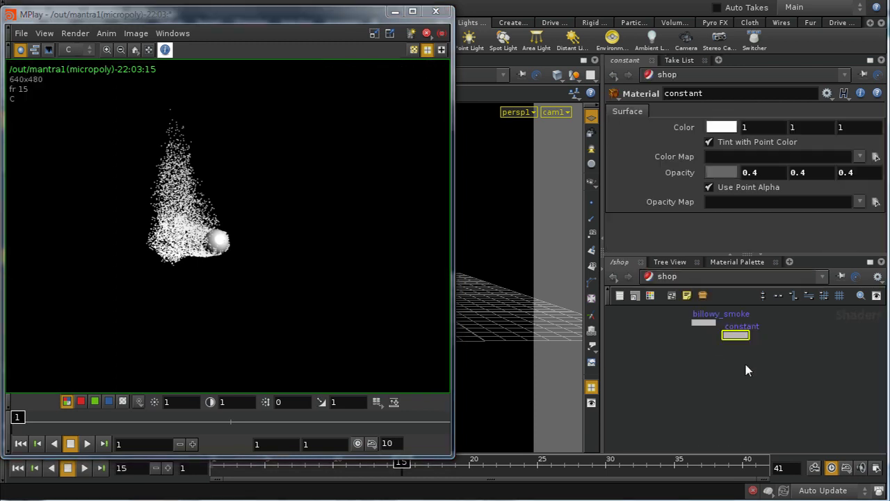
middle_drag(688, 174, 656, 178)
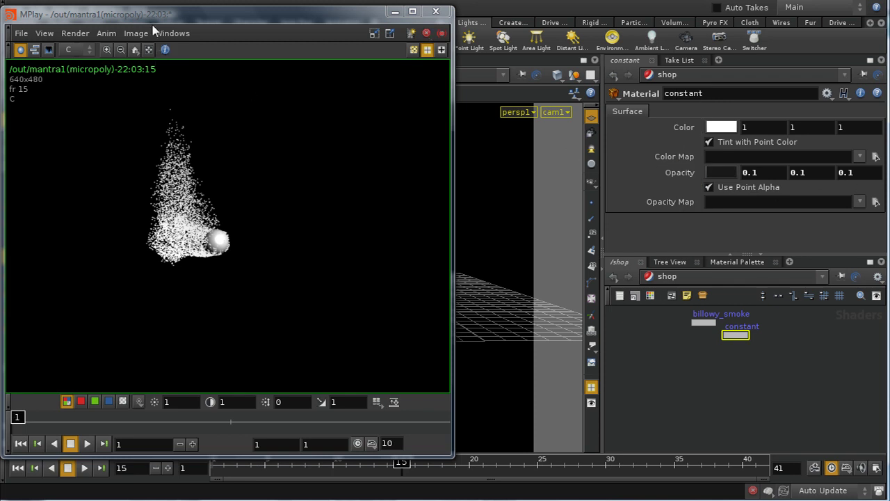
Render frame 15 again with mantra1 to check the lowered opacity, and minimize the render window
drag(151, 17, 181, 76)
click(72, 8)
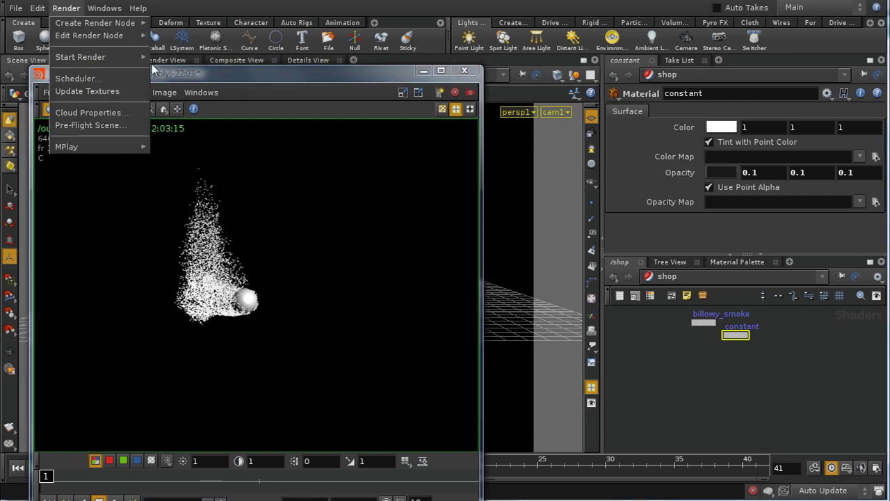
mouse_move(132, 57)
click(180, 60)
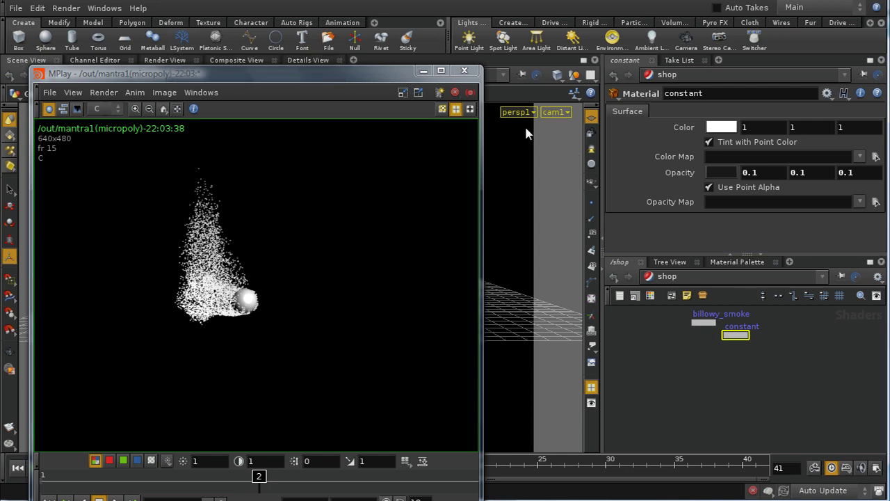
click(425, 71)
At the object level, assign the material /shop/constant to popnetwork
click(685, 282)
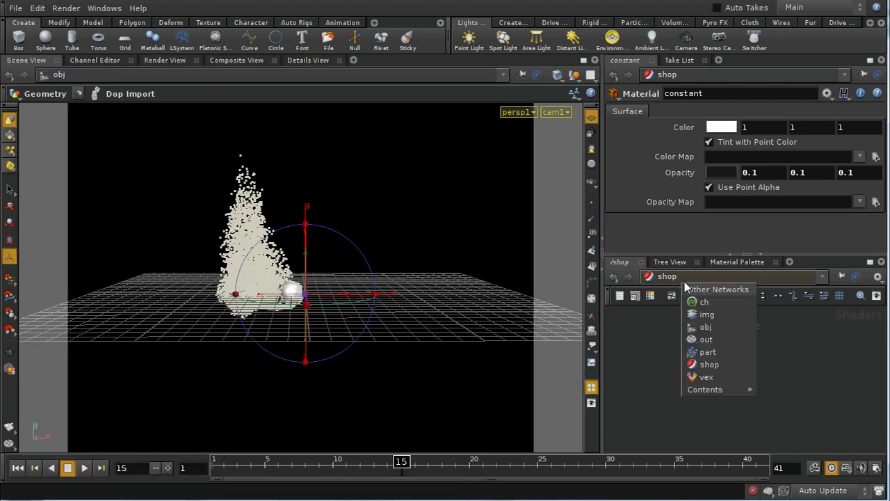
click(702, 327)
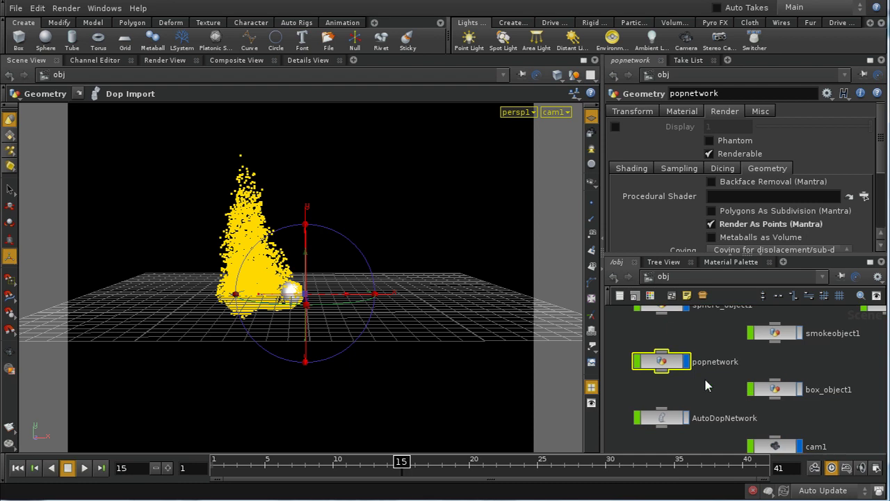
click(694, 113)
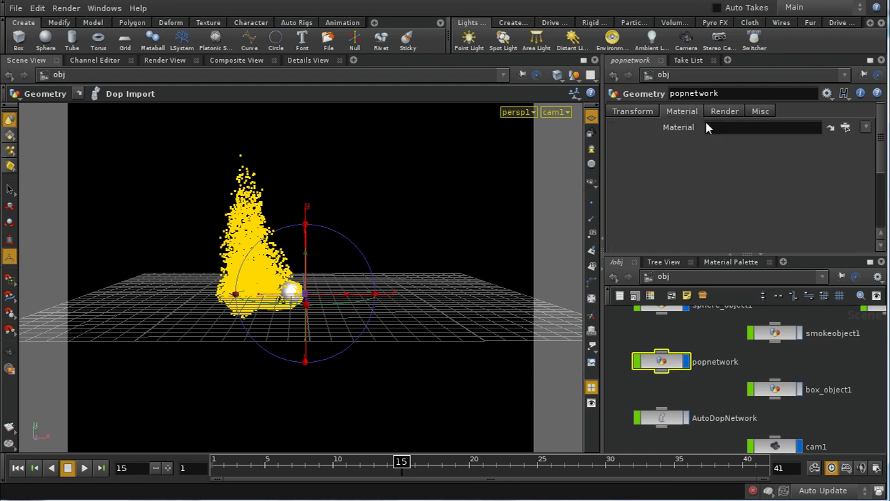
click(846, 127)
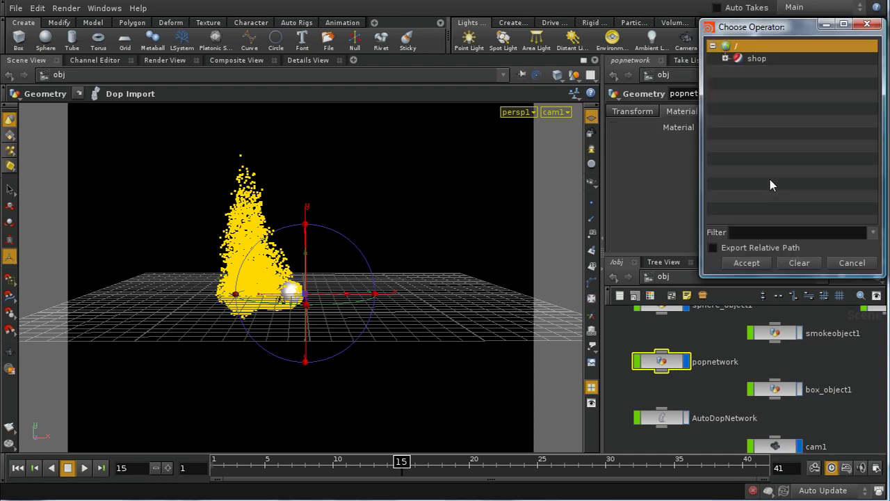
click(726, 58)
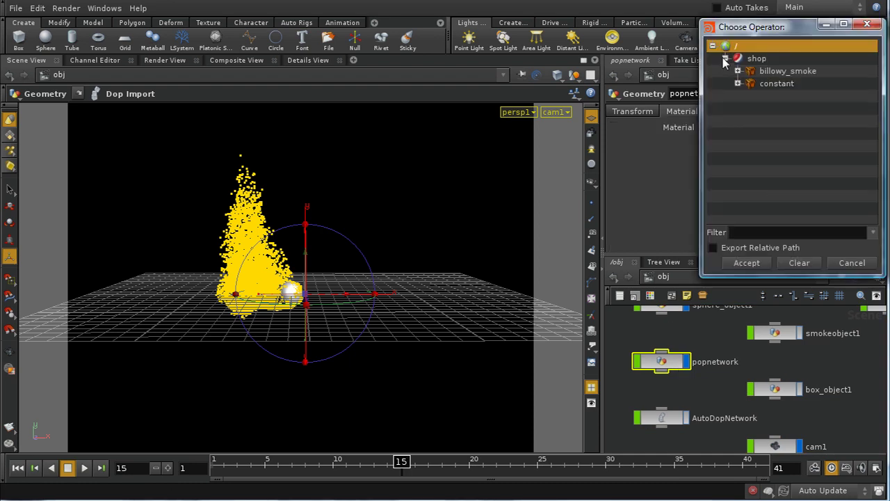
click(779, 84)
click(746, 263)
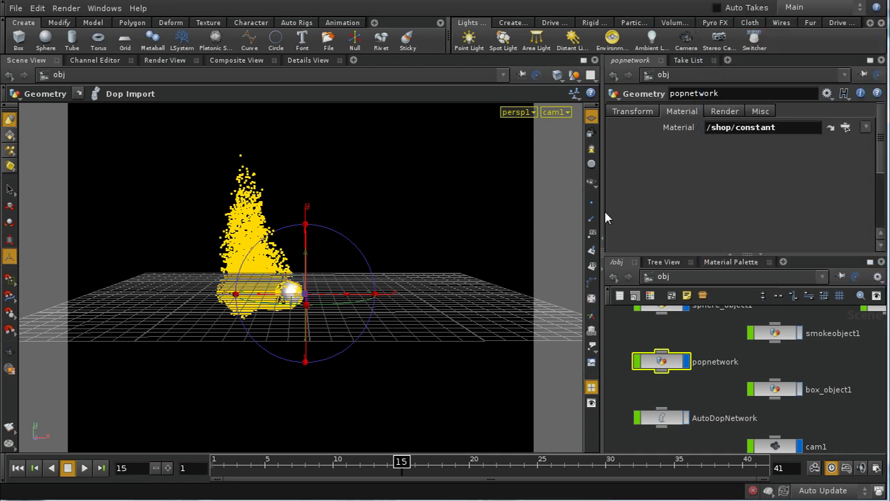
Render the particles with the assigned constant material through mantra1, and close the render window after inspecting them
click(66, 8)
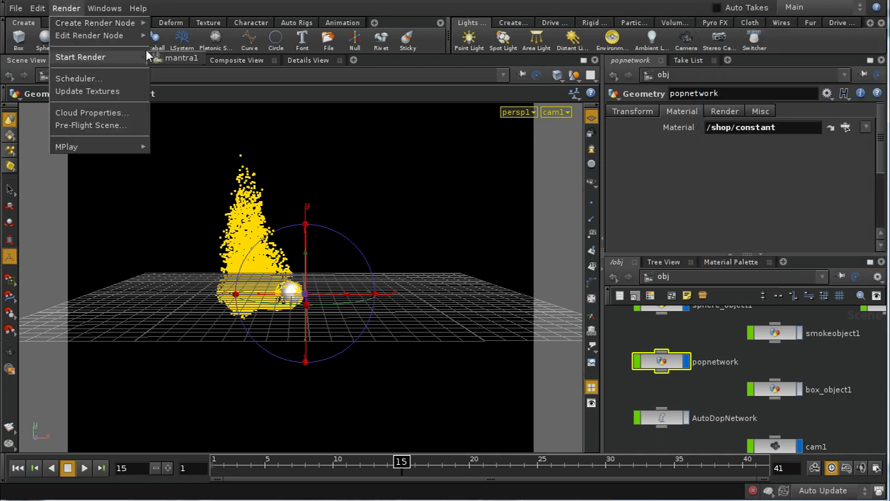
click(157, 60)
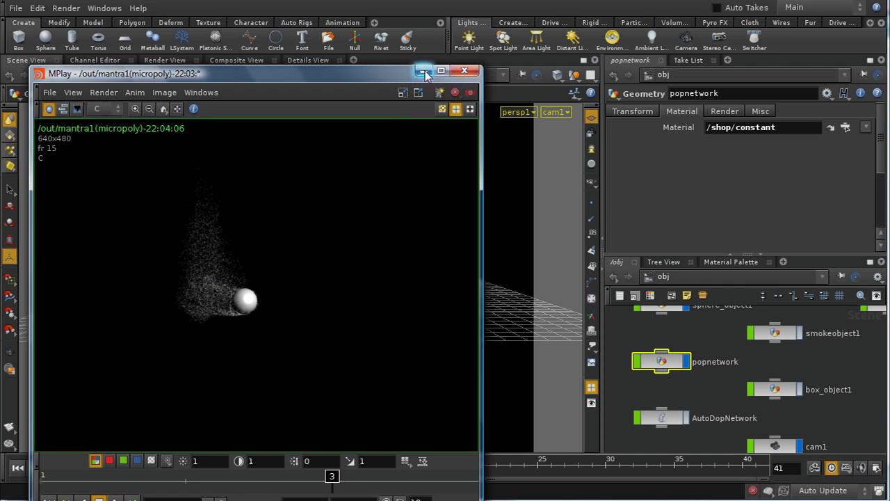
click(465, 71)
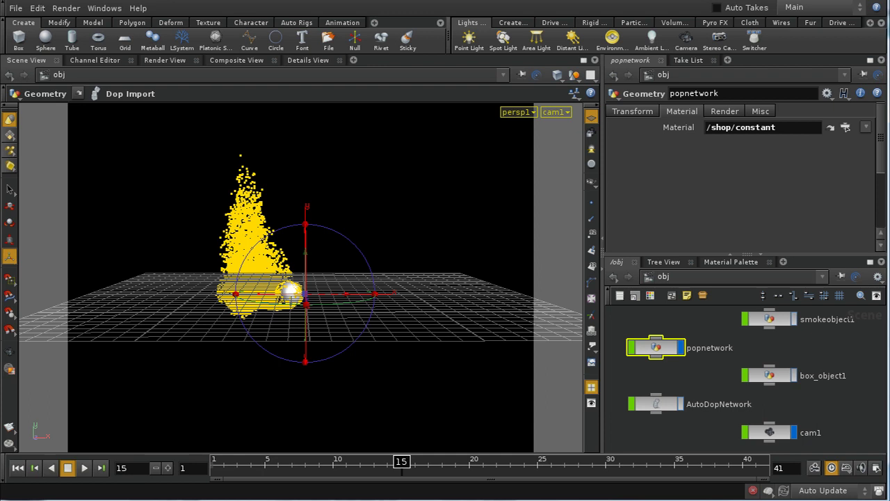
Open the popnetwork object's internal network and rewind the timeline to frame 1
middle_drag(721, 392, 735, 398)
click(724, 377)
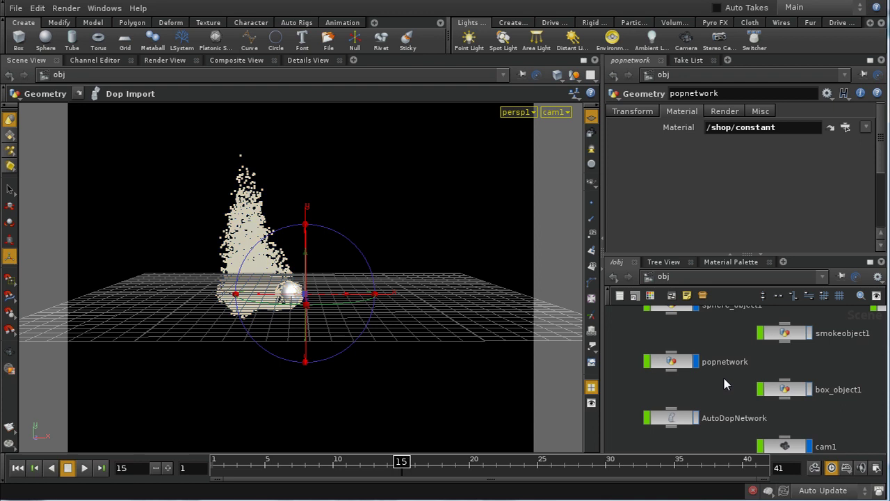
double_click(674, 364)
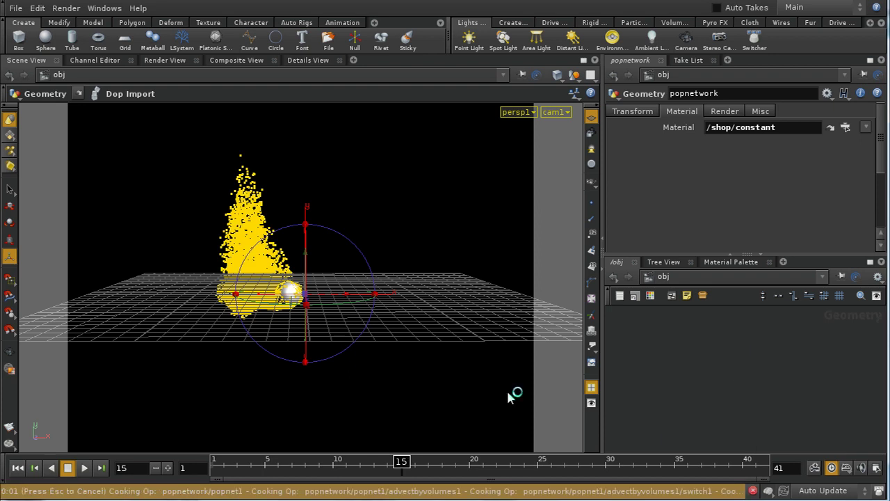
click(23, 469)
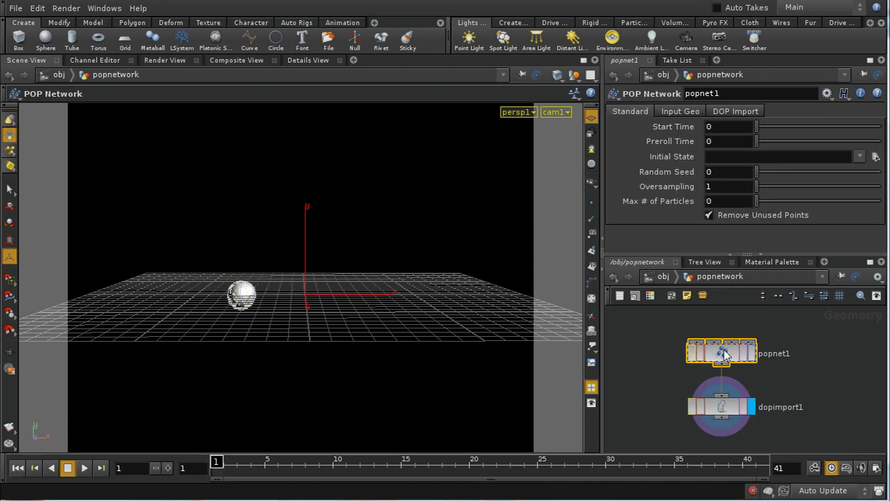
Open popnet1's particle network and review the birth settings of the source1 node
double_click(724, 355)
scroll(819, 367, up, 3)
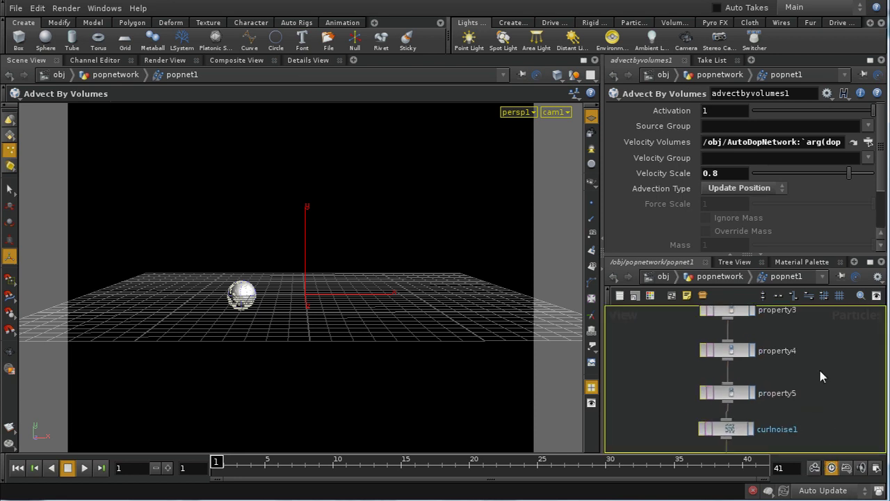
scroll(814, 379, up, 5)
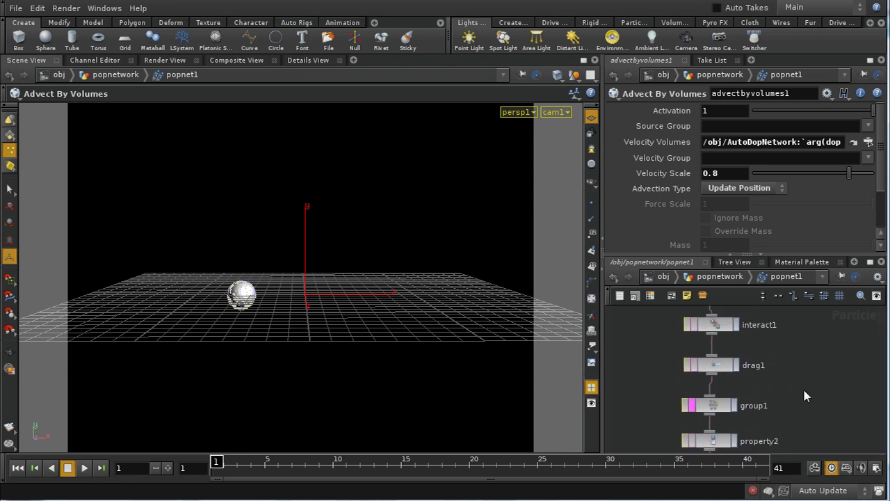
scroll(804, 395, up, 5)
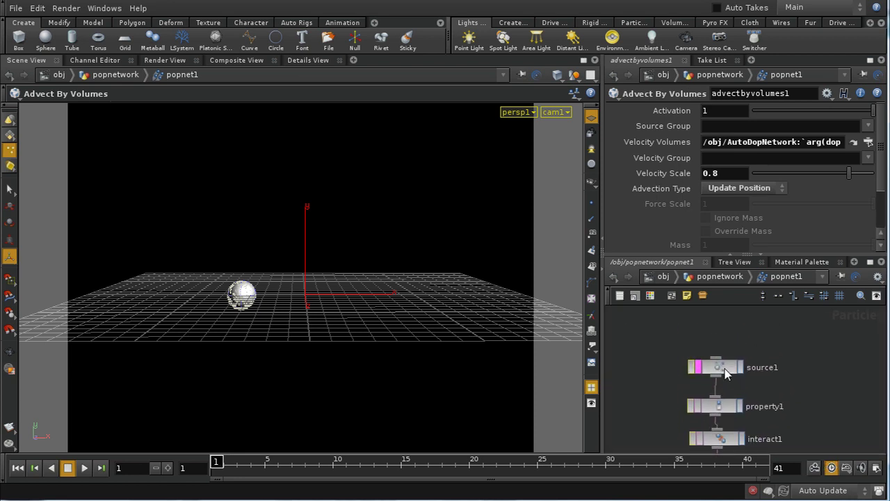
click(724, 372)
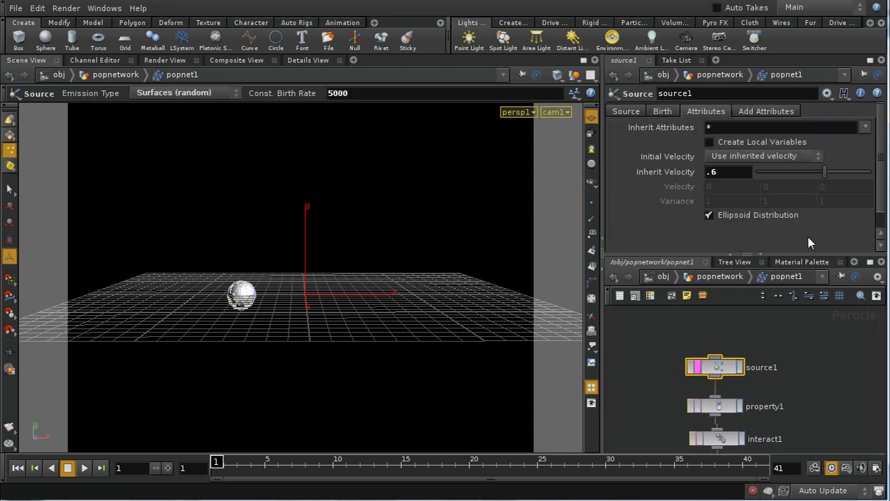
click(662, 112)
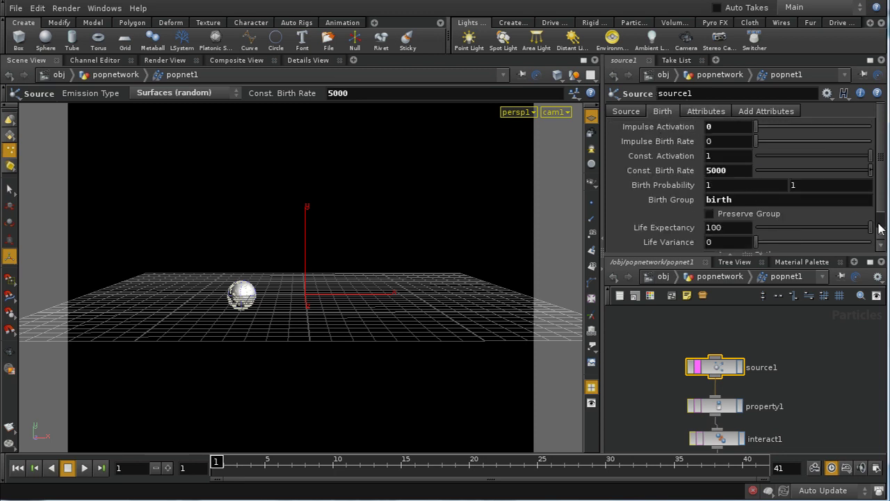
scroll(880, 230, down, 1)
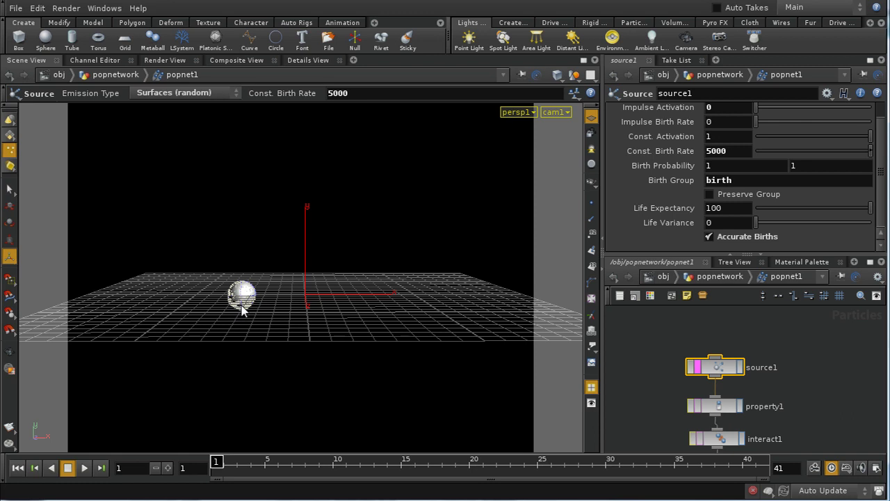
Make room below source1 and insert a Position node between source1 and property1
mouse_move(840, 388)
middle_down()
mouse_move(838, 369)
mouse_move(839, 379)
middle_up()
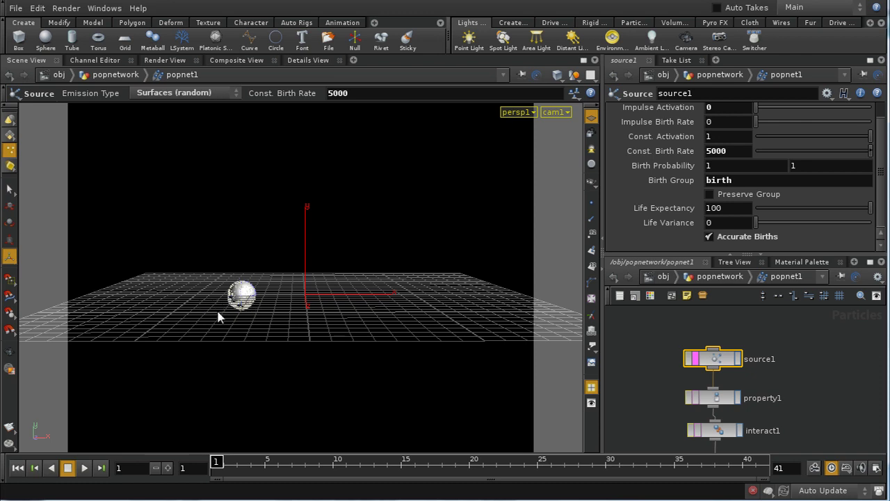
middle_drag(788, 381, 724, 404)
drag(724, 404, 723, 348)
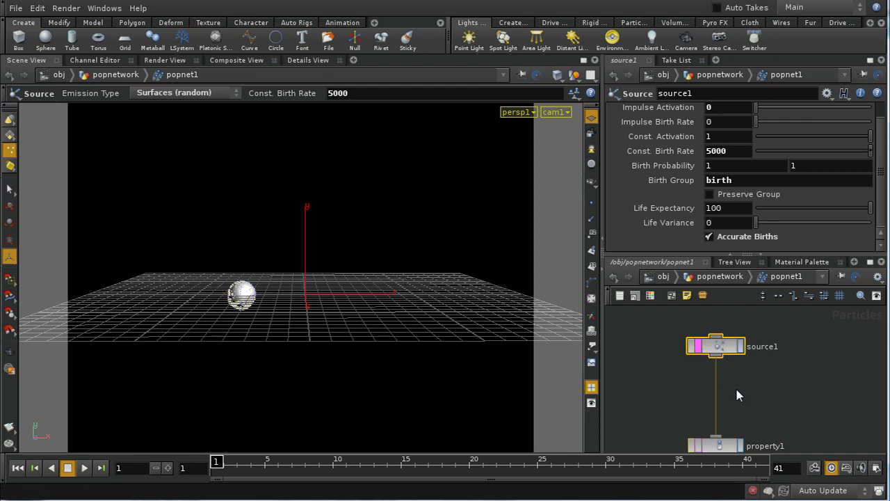
key(Tab)
text(po)
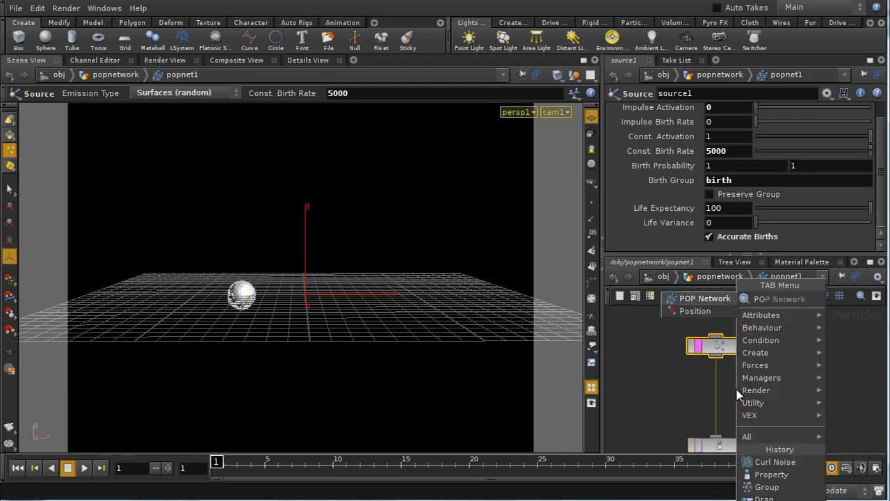
click(711, 311)
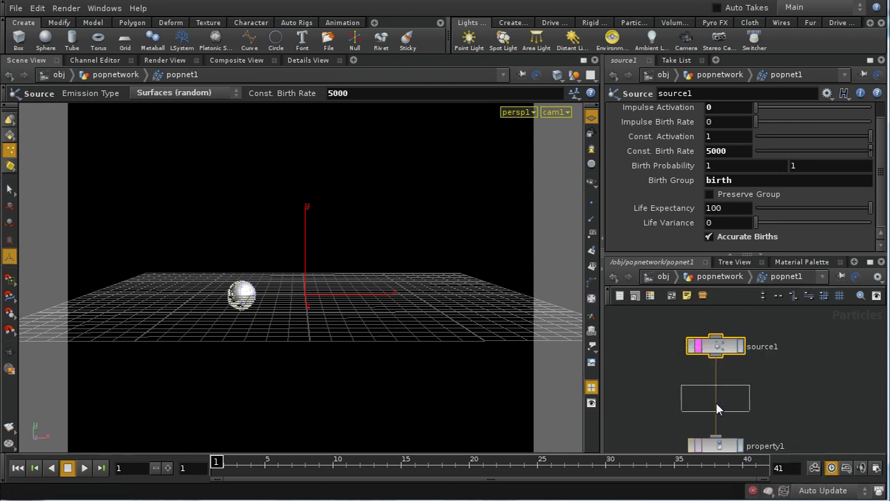
click(715, 391)
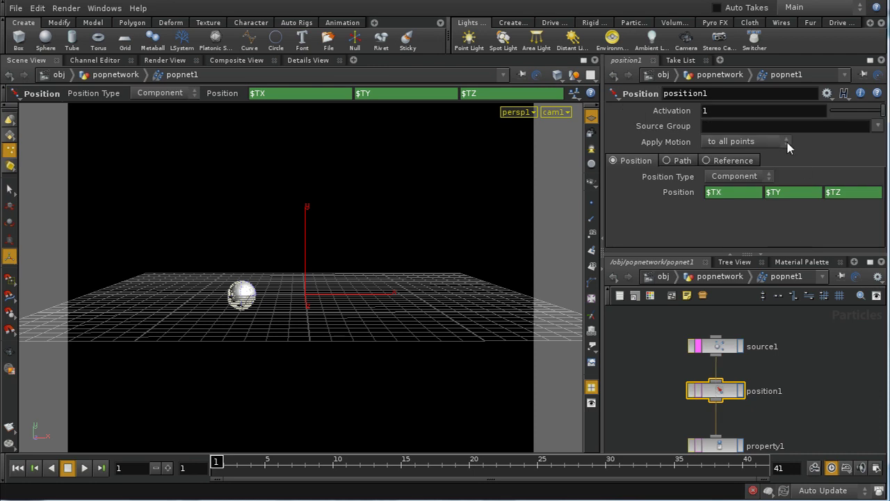
Advance the timeline to frame 2 and set the Position node's Source Group to birth
click(878, 126)
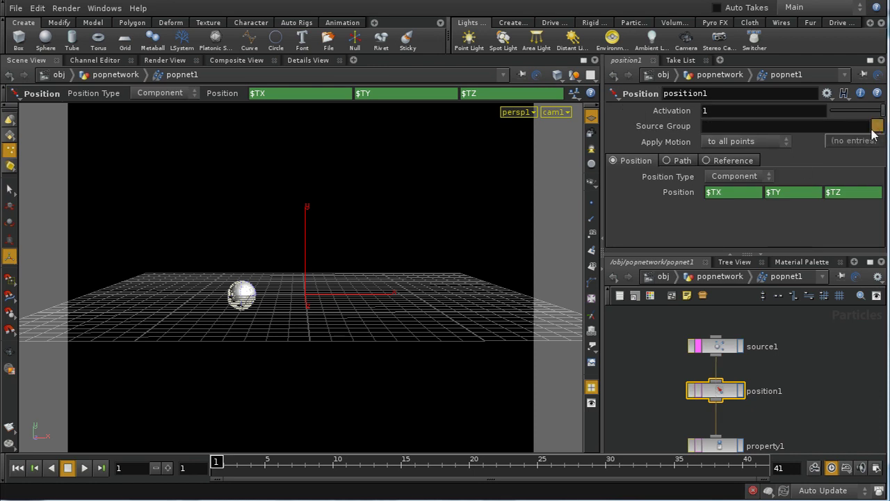
click(874, 135)
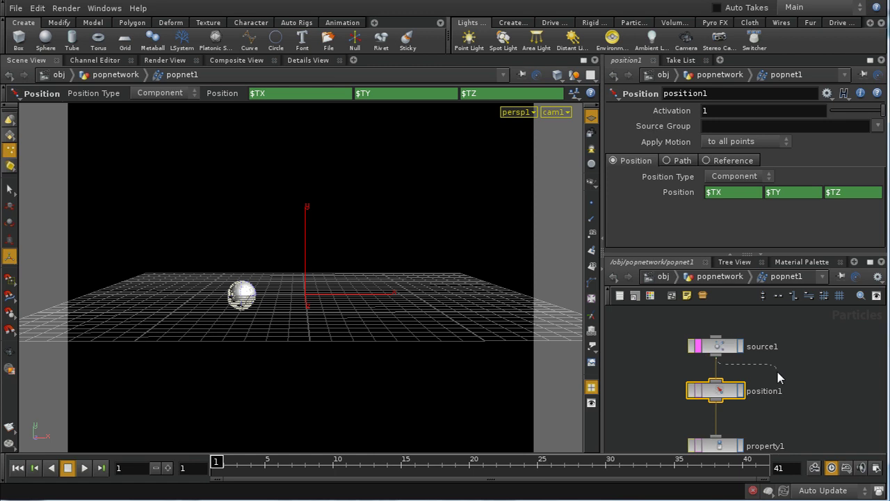
click(731, 346)
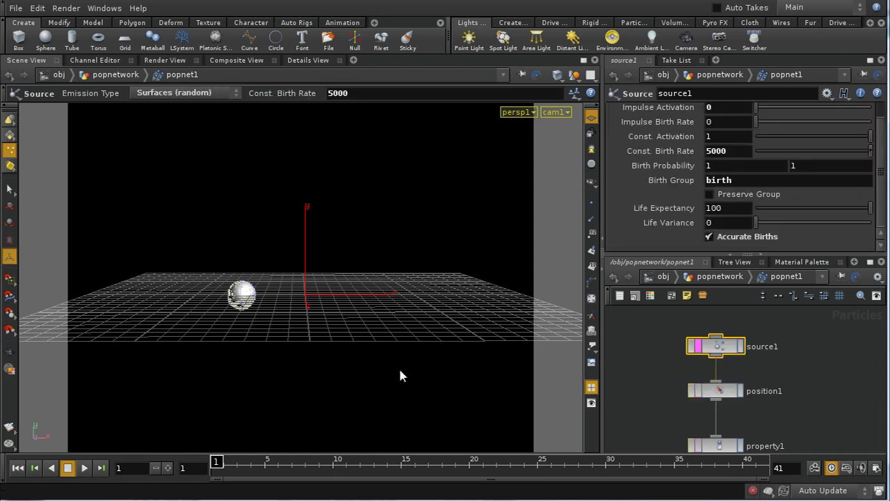
click(167, 468)
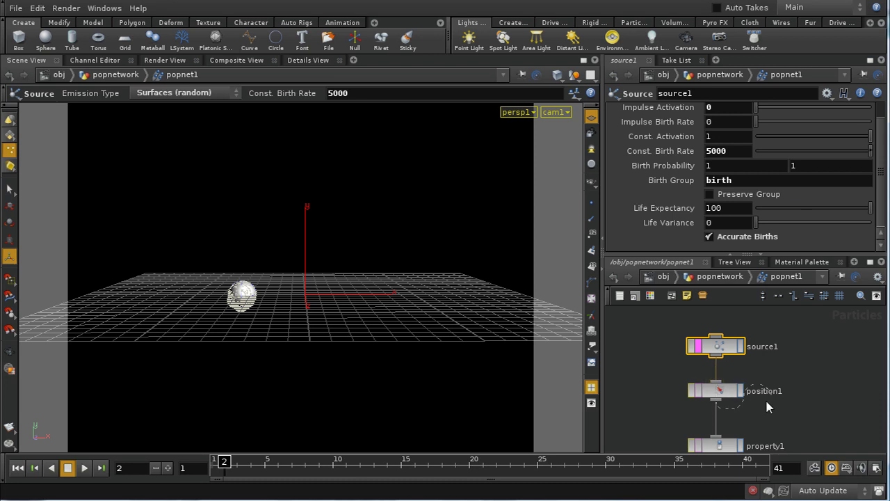
click(736, 391)
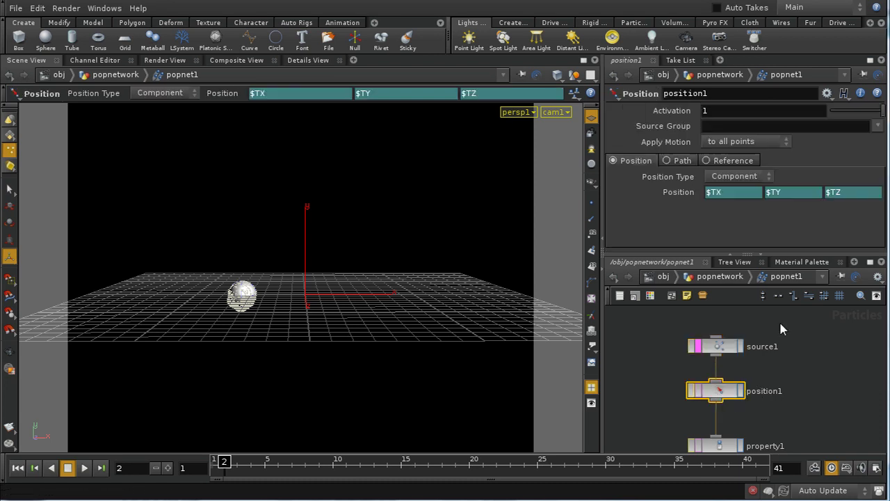
click(877, 127)
click(830, 125)
text(birth)
Set the Position node's X position expression to $TX + rand($ID) * .01
click(727, 198)
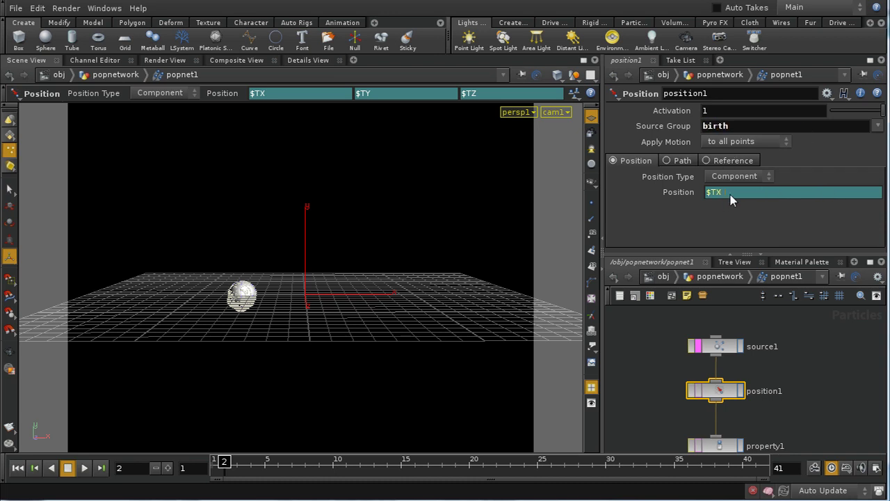
text(+ rand()
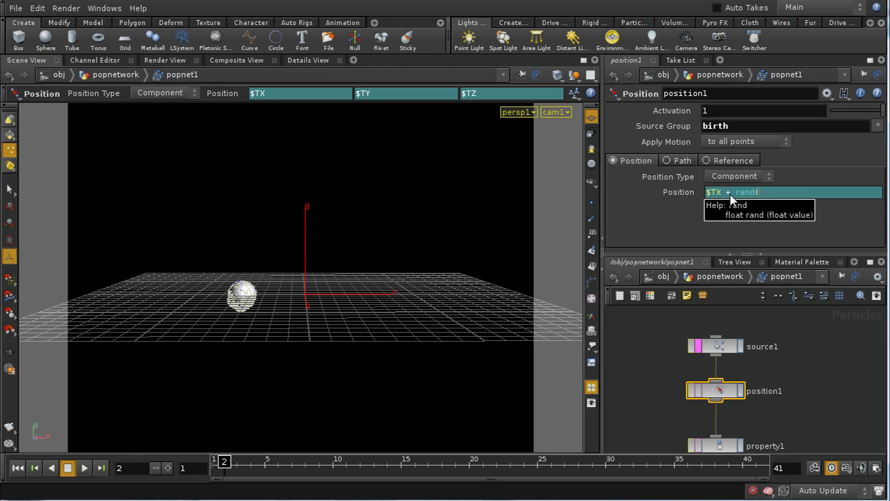
text($ID) * .01)
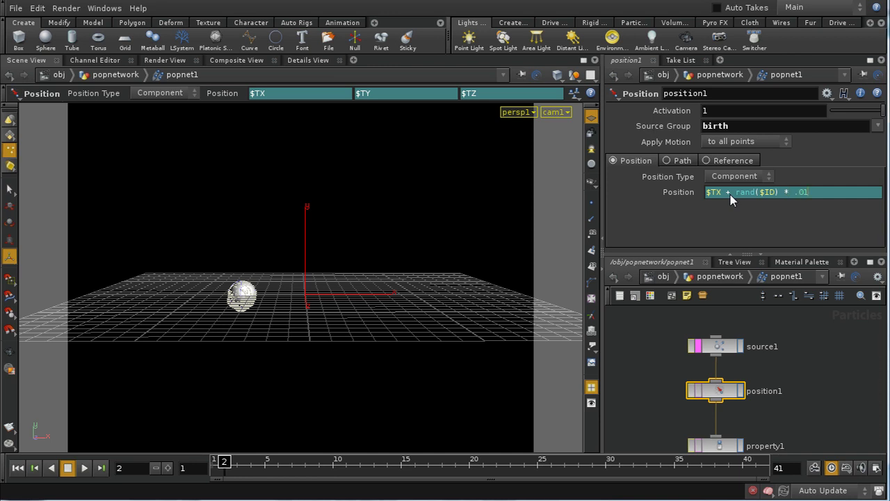
key(Return)
Set the Position node's Y position expression to $TY + rand($ID + 234) * .01
click(786, 194)
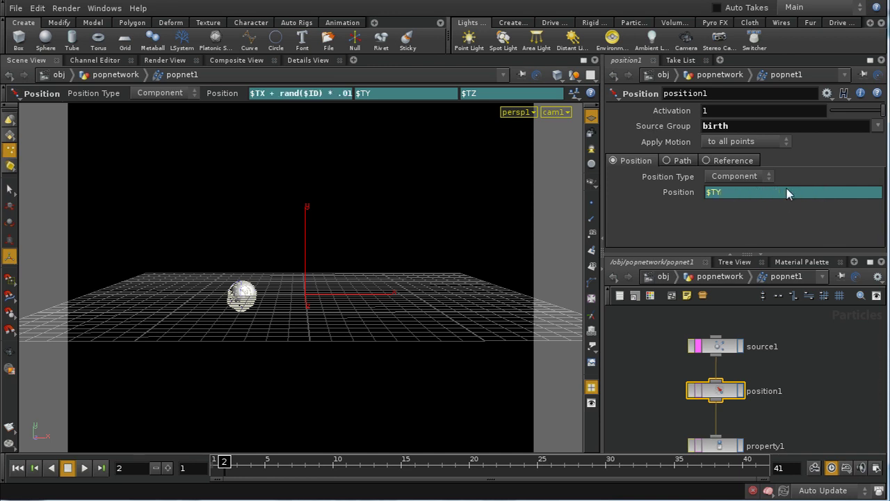
text(+ rand()
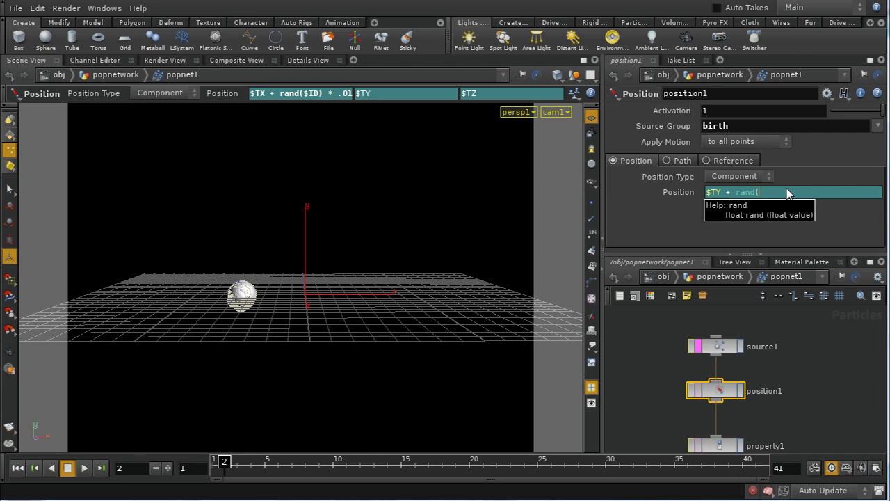
text($ID + 234) * .)
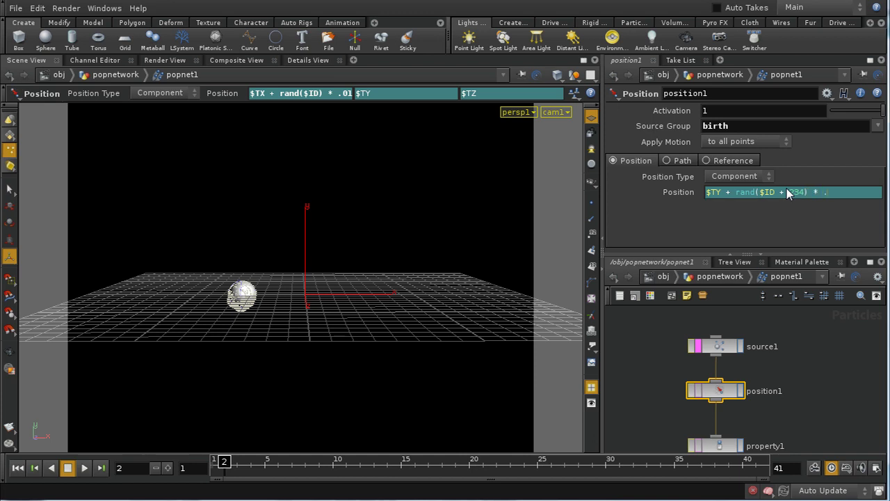
text(01)
key(Return)
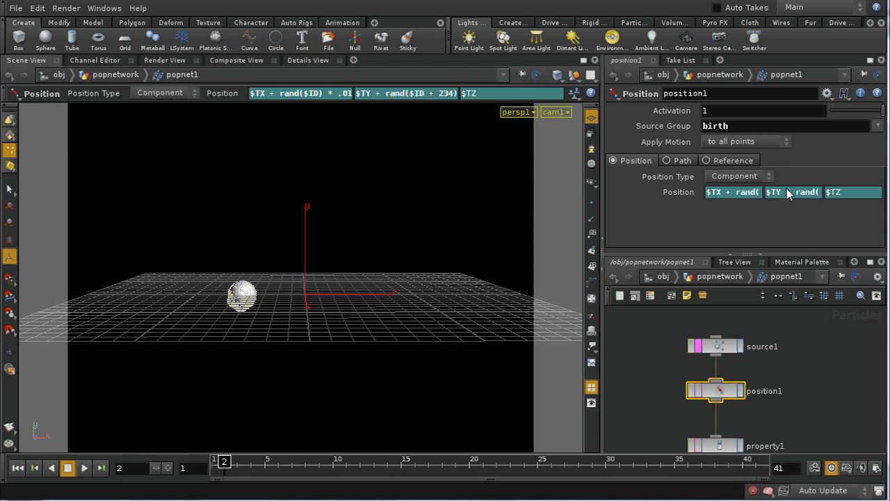
Set the Position node's Z position expression to $TZ + rand($ID + 1278) * .01, enlarging the parameter view while editing
click(870, 59)
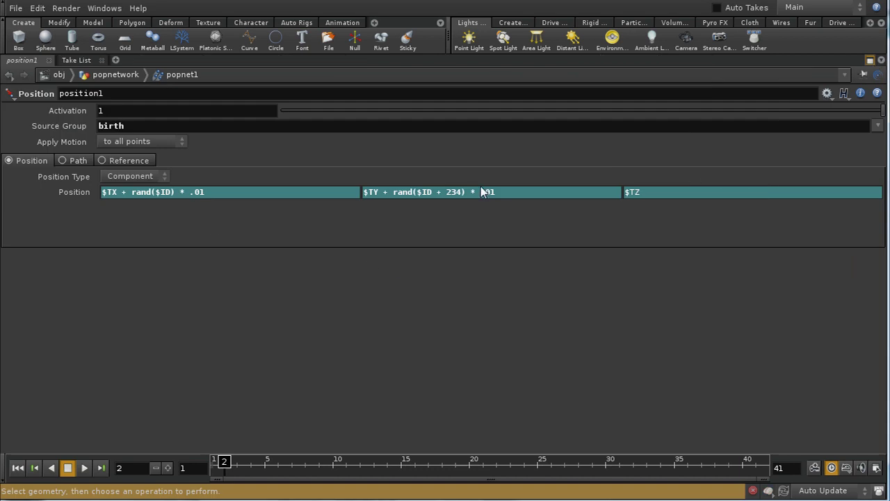
click(656, 204)
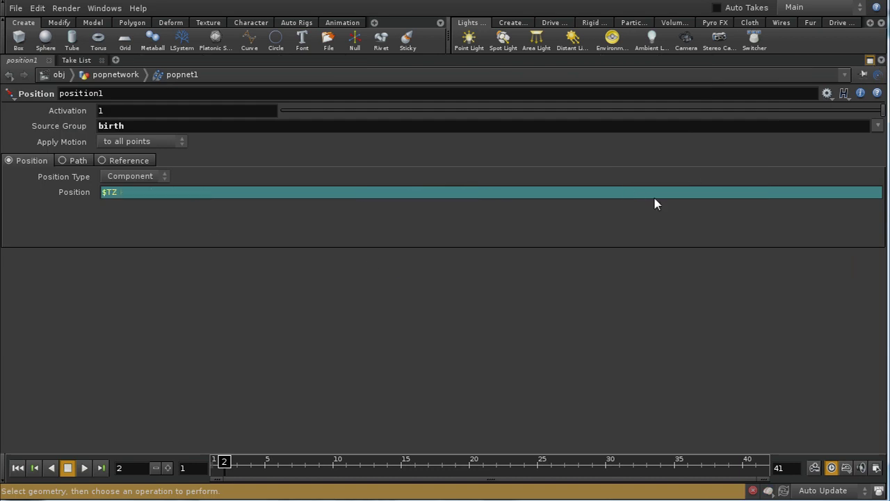
text(+ rand($ID)
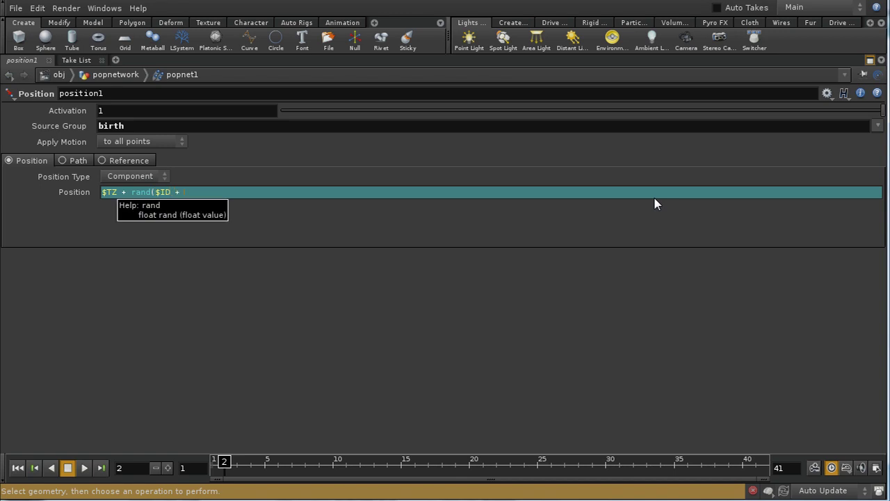
text(+ 2)
key(BackSpace)
text(1278)
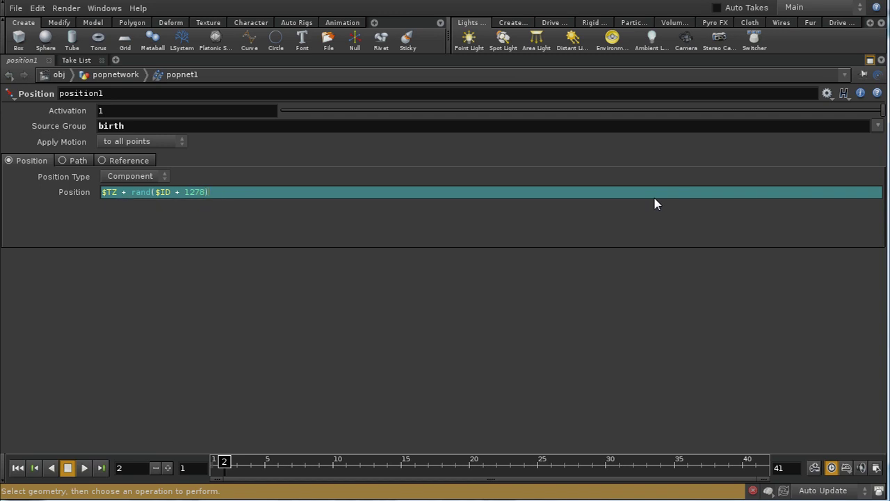
text() * .01)
key(Return)
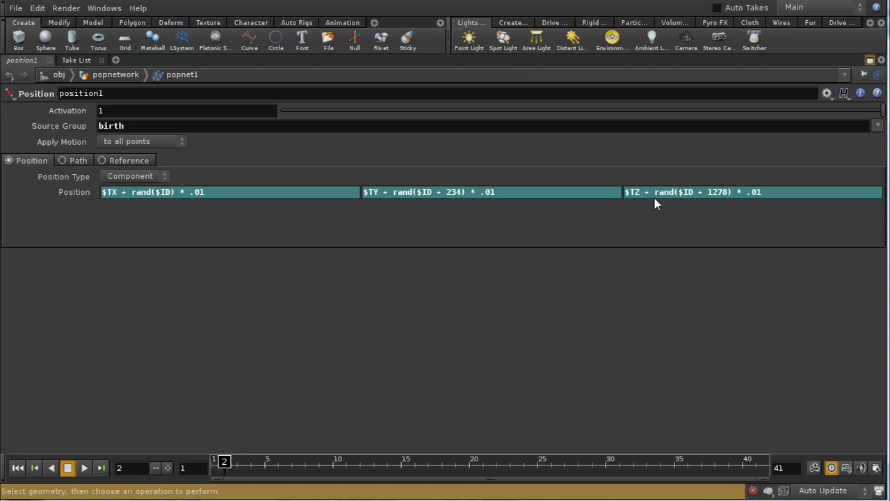
click(870, 60)
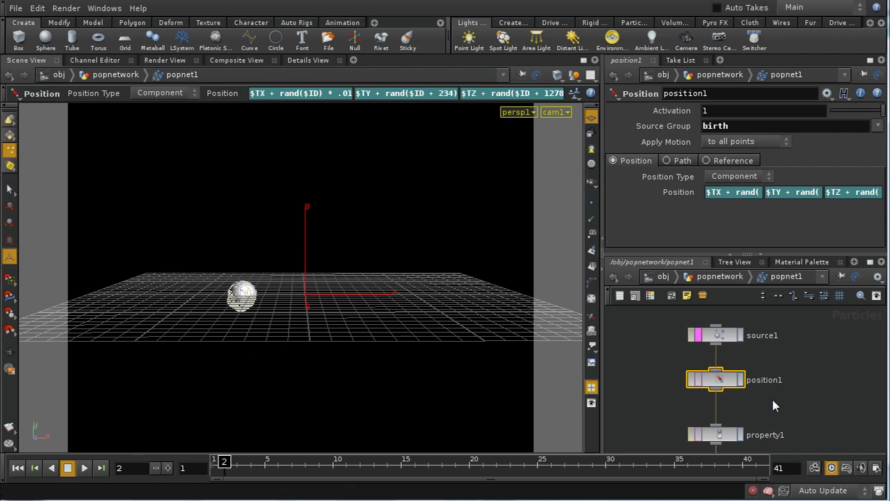
Open popsolver1 inside AutoDopNetwork and set its Oversampling to 4
click(664, 277)
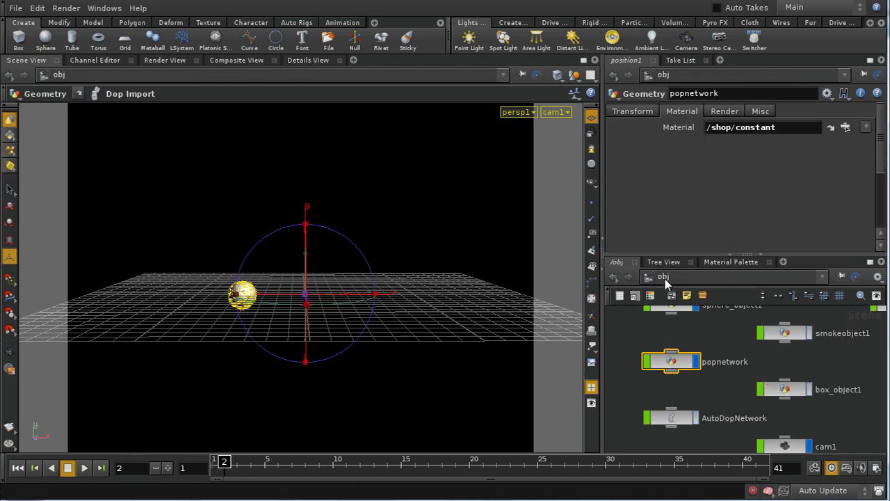
middle_drag(741, 407, 713, 398)
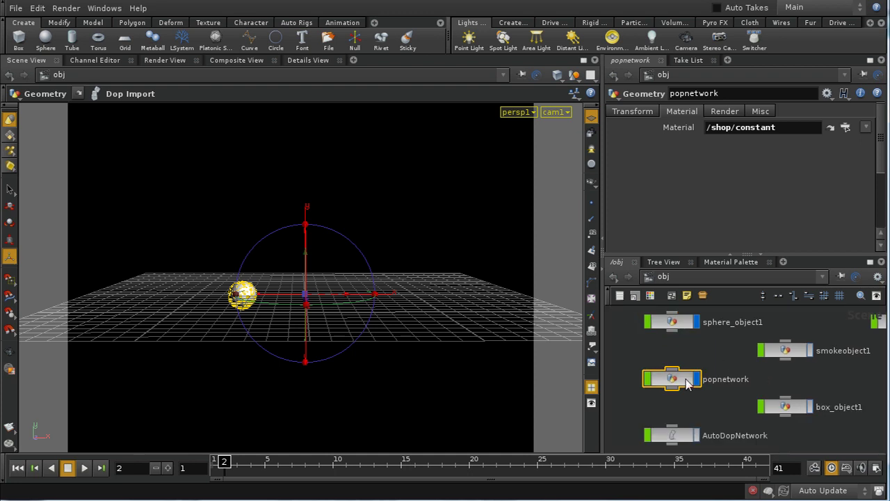
mouse_move(696, 341)
middle_down()
mouse_move(738, 372)
mouse_move(691, 341)
middle_up()
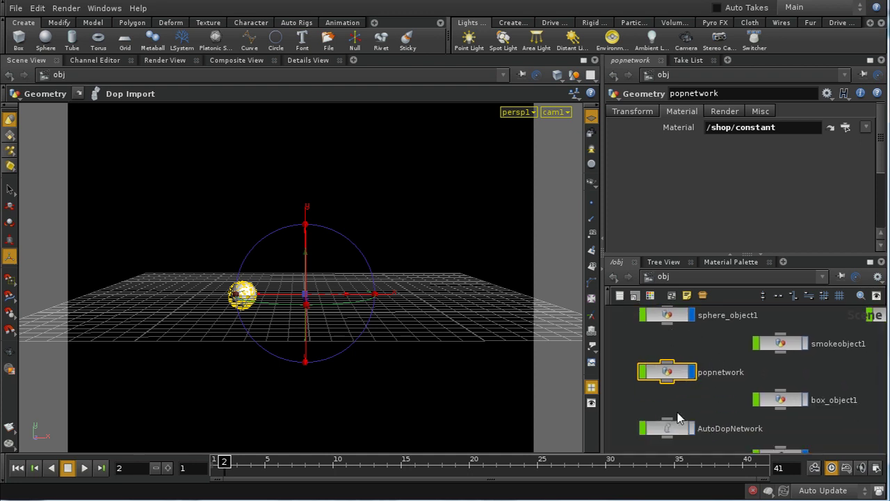
double_click(681, 430)
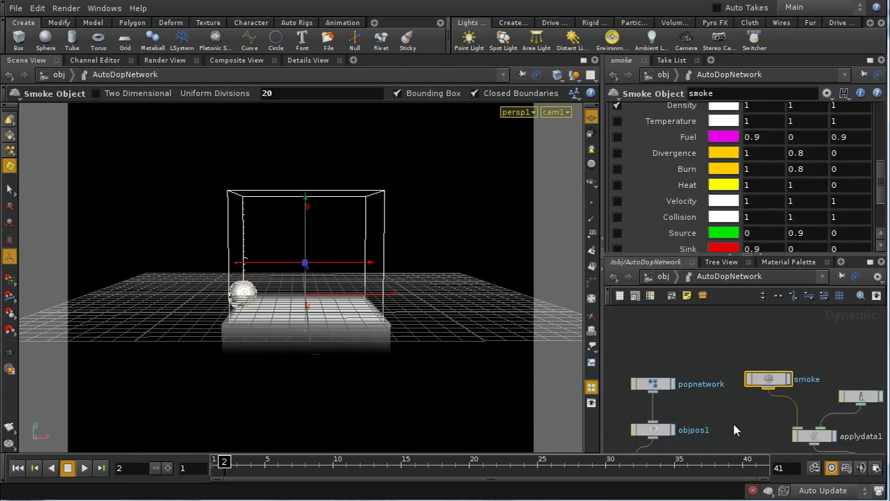
middle_drag(753, 438, 745, 381)
click(647, 389)
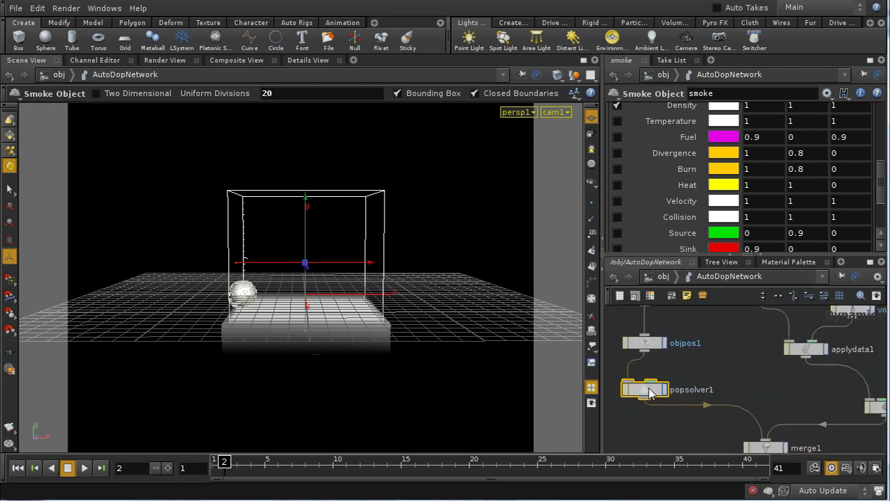
click(658, 128)
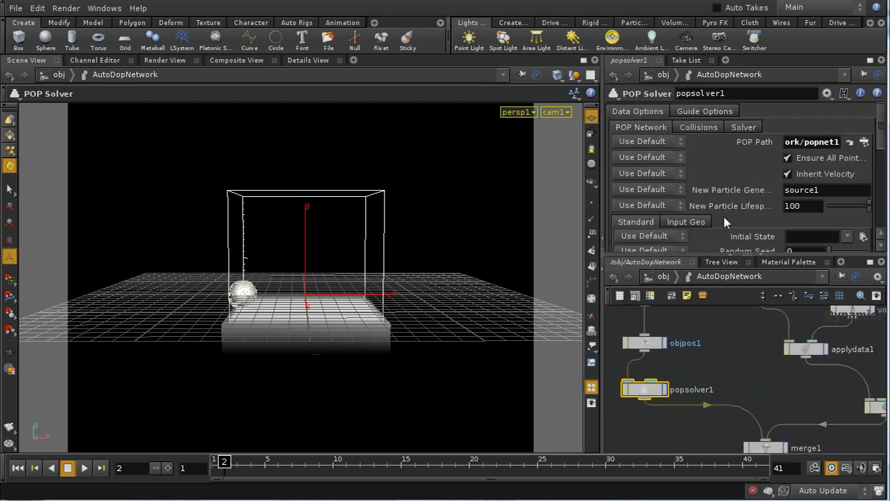
scroll(817, 182, down, 3)
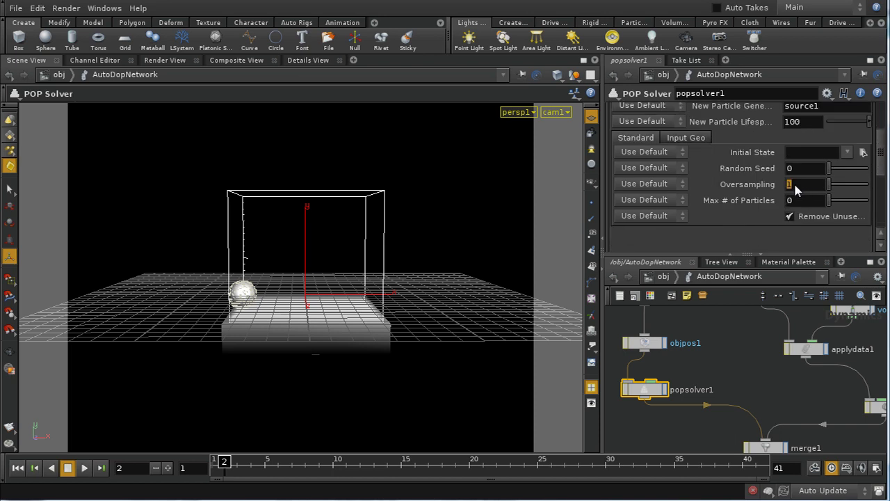
key(BackSpace)
text(4)
key(Return)
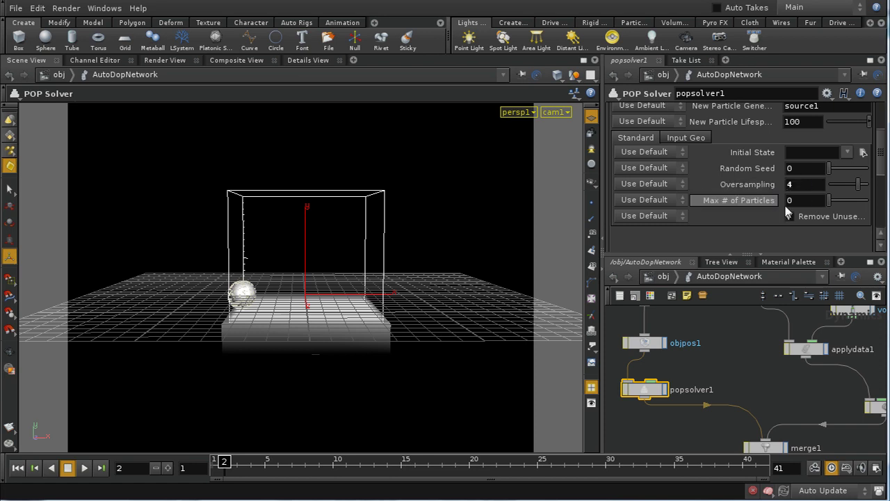
Switch to the out network and add a Geometry output node below mantra1
click(663, 278)
click(663, 281)
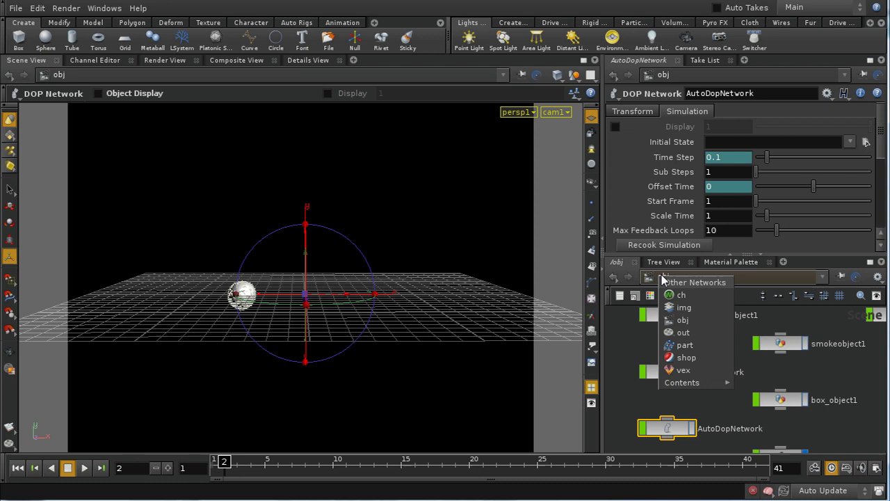
click(684, 334)
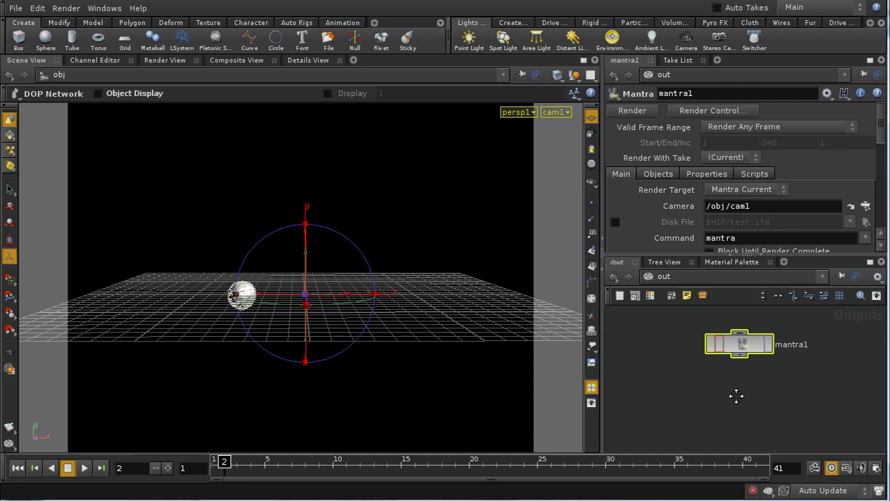
key(Tab)
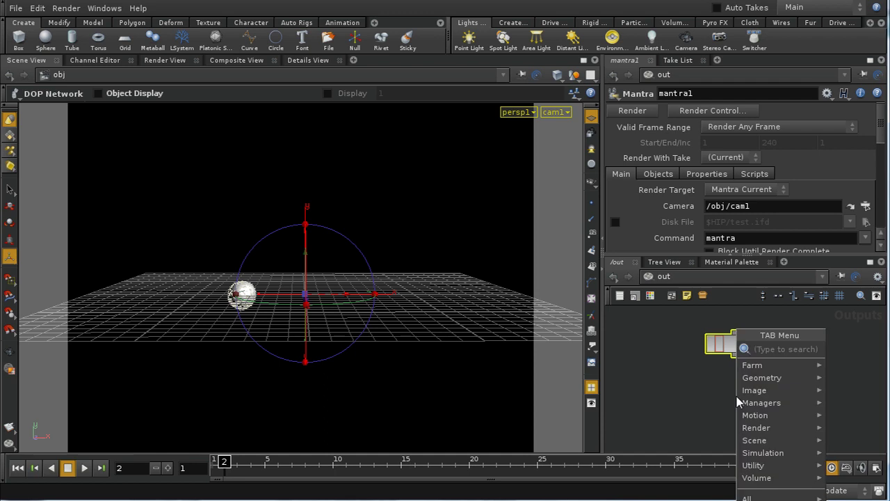
text(geo)
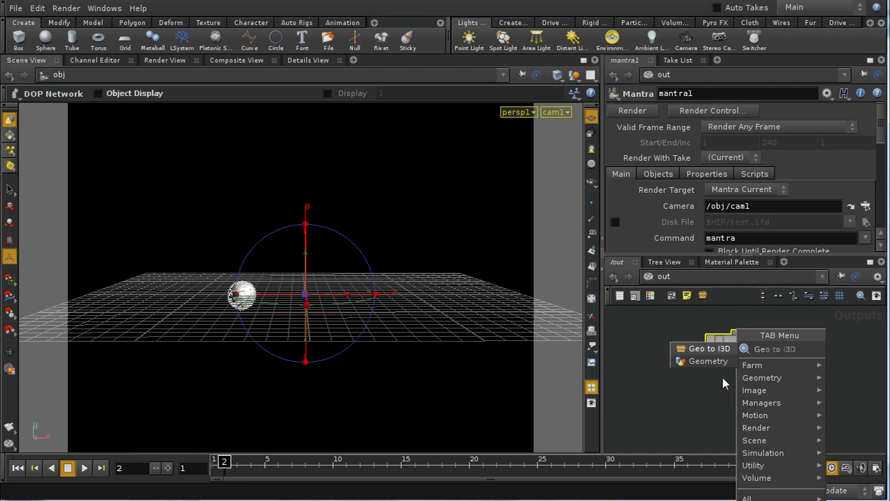
click(713, 361)
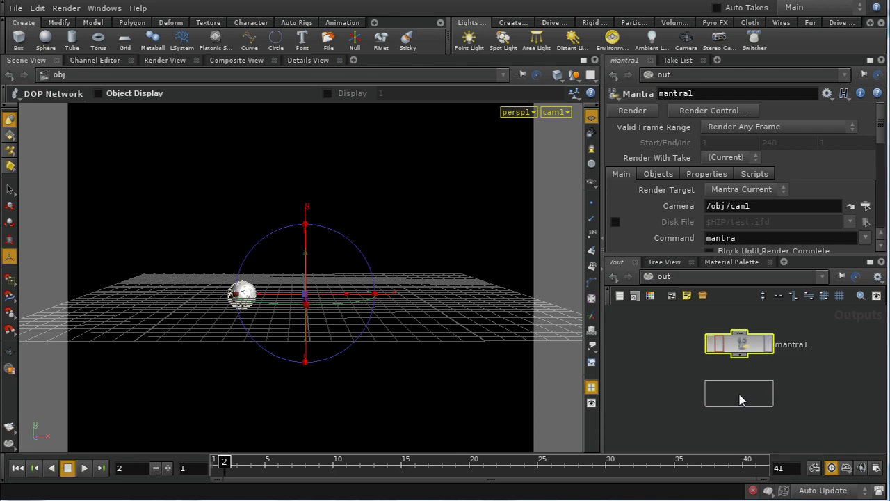
click(741, 394)
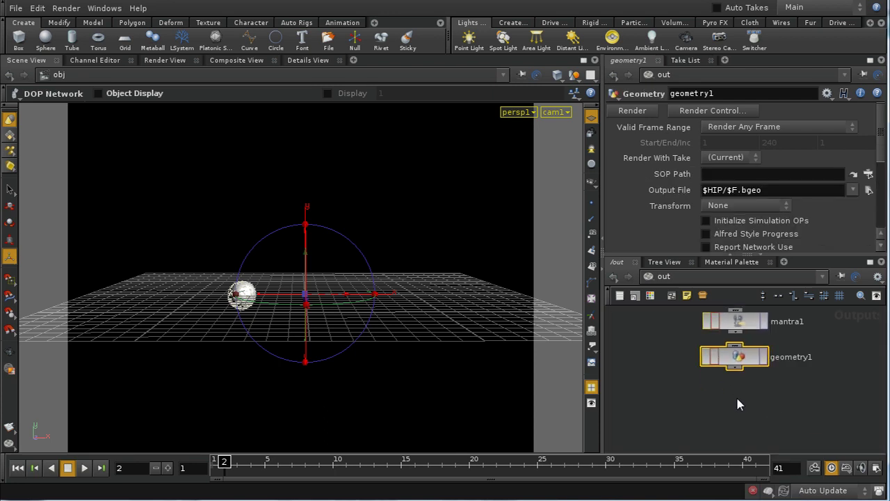
Add a Wedge node below geometry1 and set its Output Driver to /out/geometry1
key(Tab)
text(Wedge)
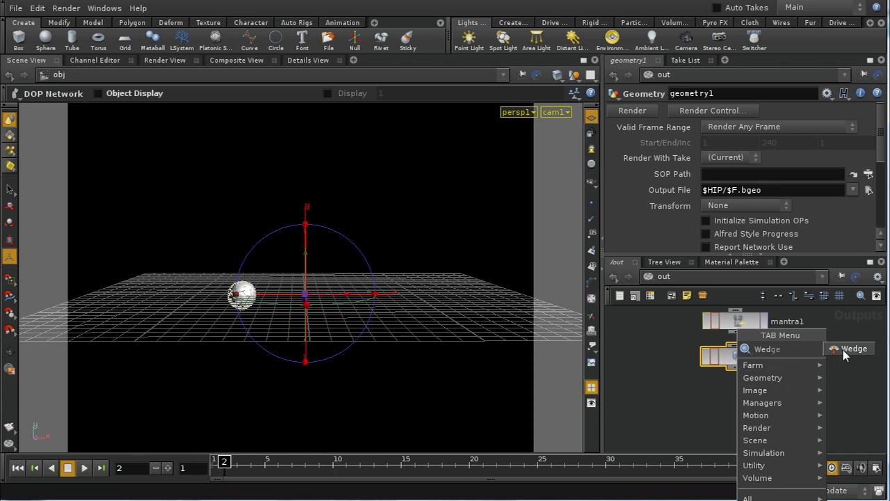
click(853, 348)
click(740, 405)
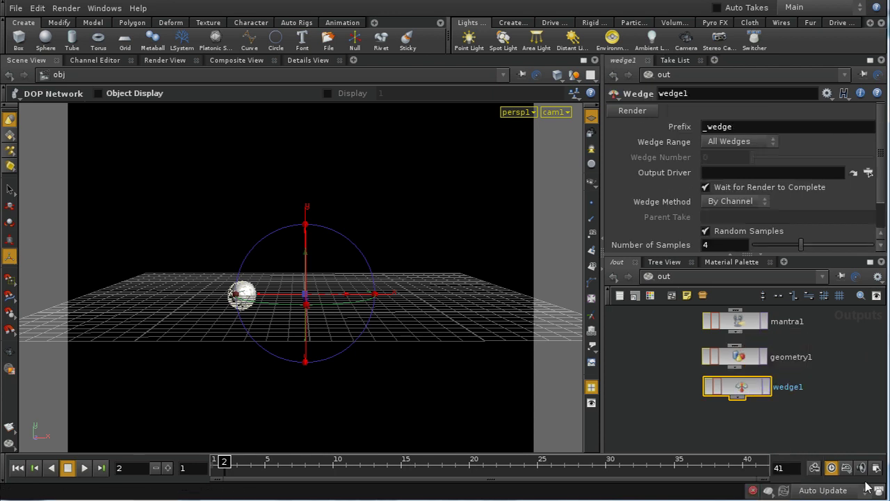
click(870, 173)
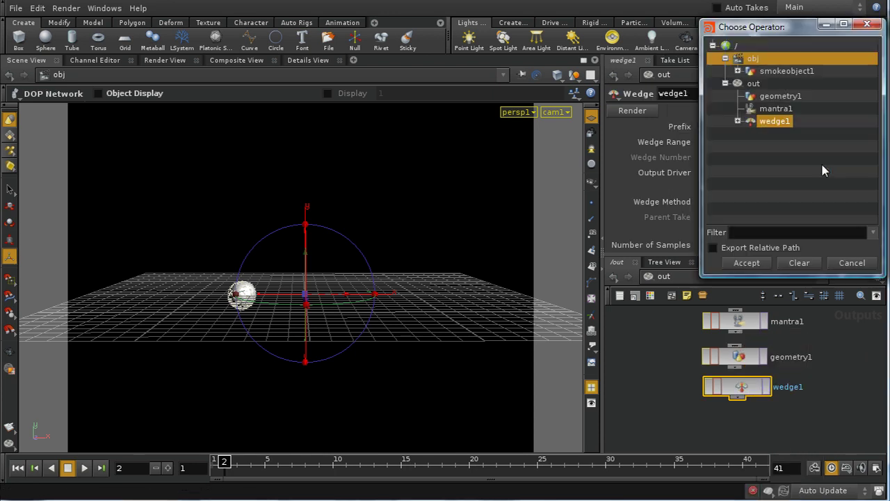
click(790, 96)
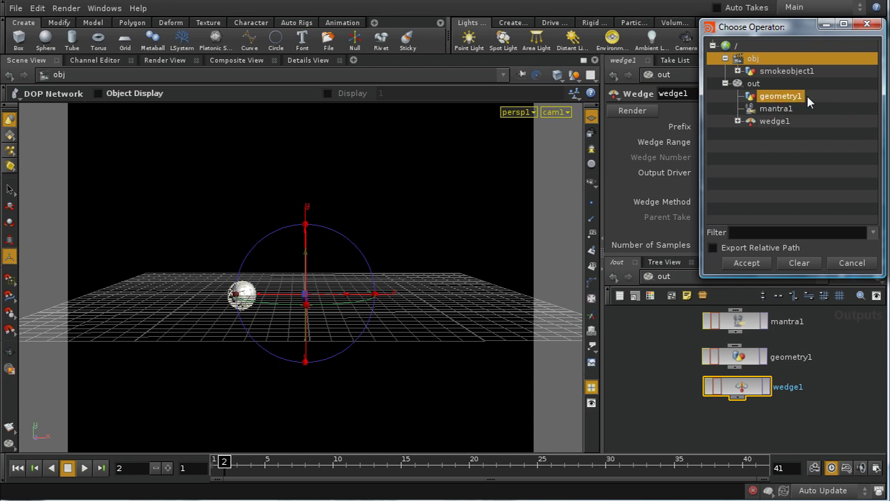
click(748, 263)
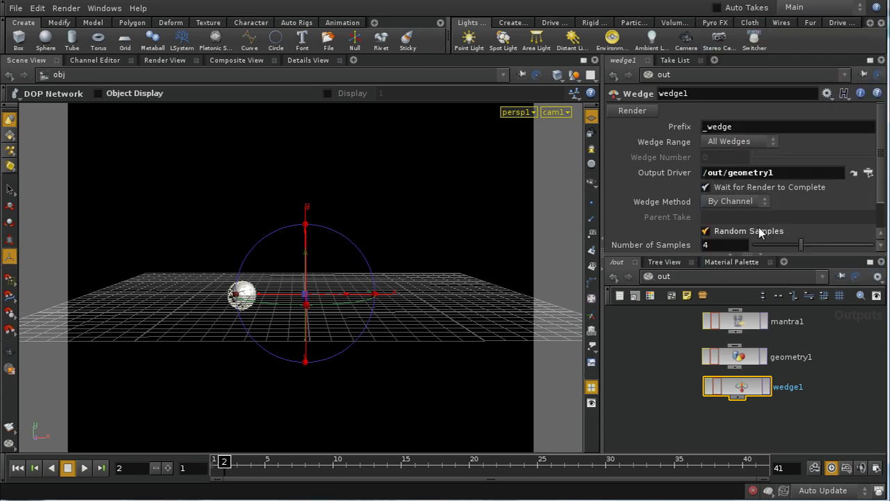
Space out the wedge and geometry nodes, and set geometry1's Output File to $HIP/geo/particles.$WEDGE.$F.bgeo
drag(743, 393, 748, 431)
drag(741, 364, 741, 384)
click(730, 373)
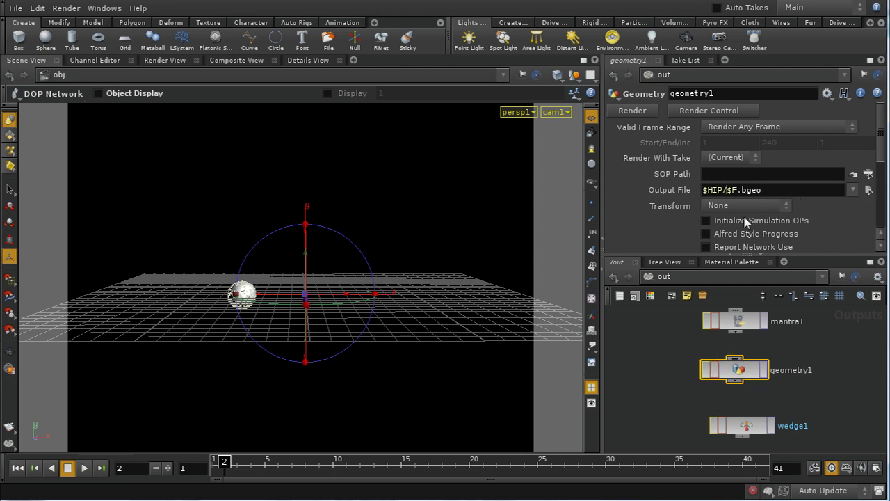
text(geo)
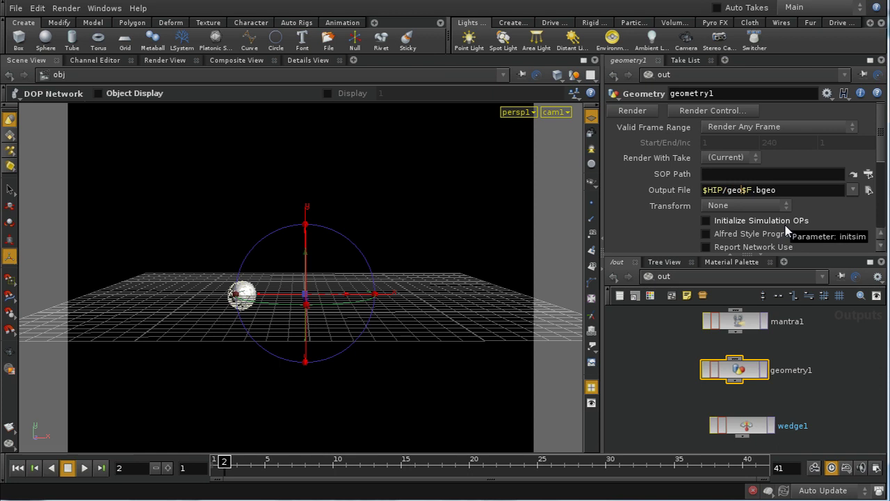
text(/)
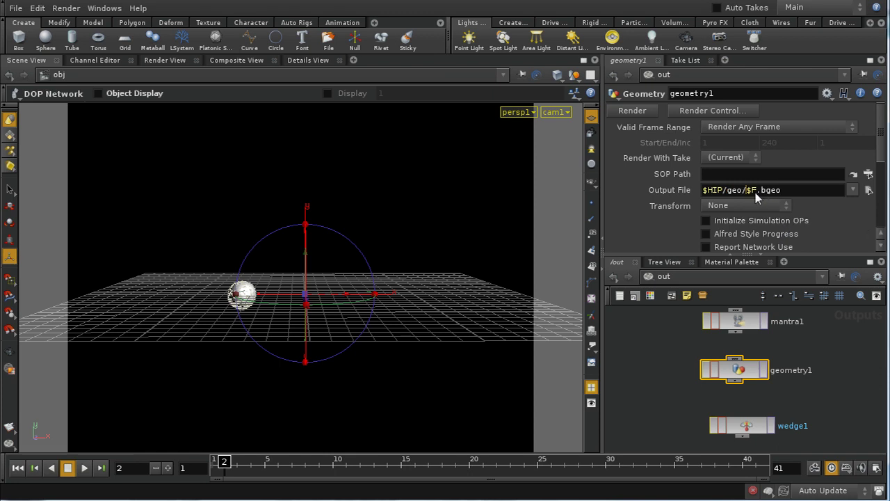
text(particles.$WEDGE)
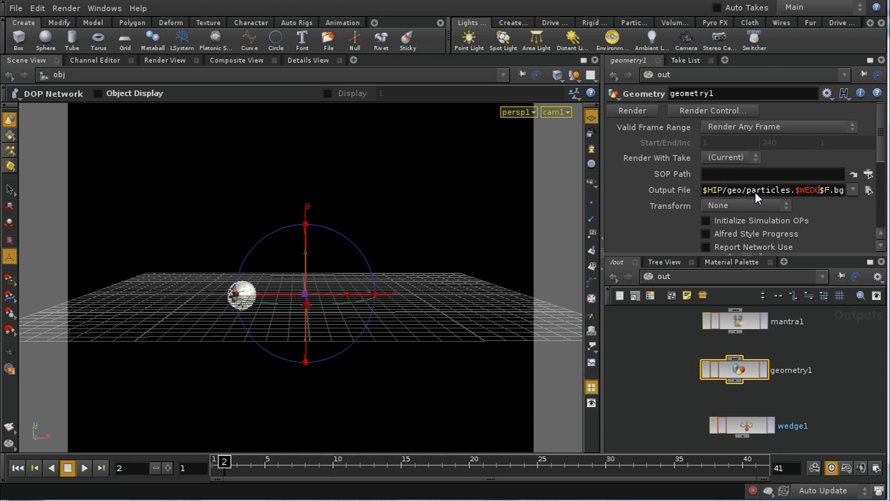
text(.)
Set geometry1's SOP Path to /obj/popnetwork and align the wedge node beneath it
click(868, 174)
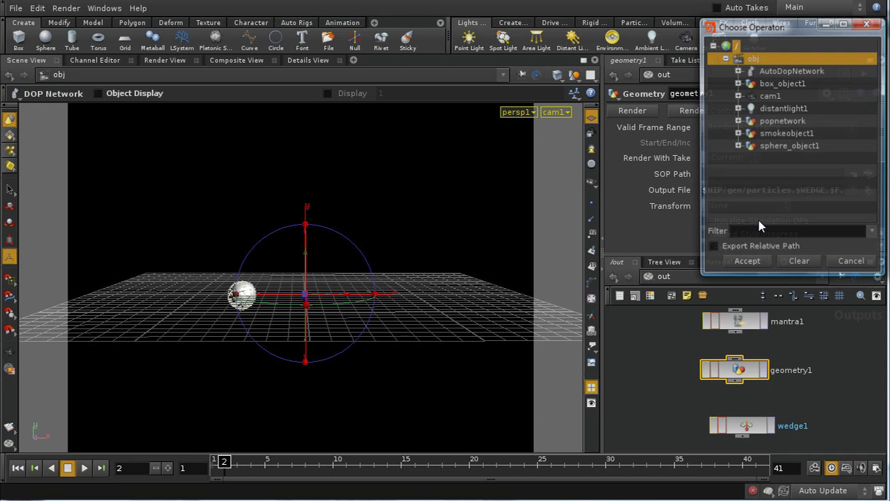
click(782, 122)
click(755, 264)
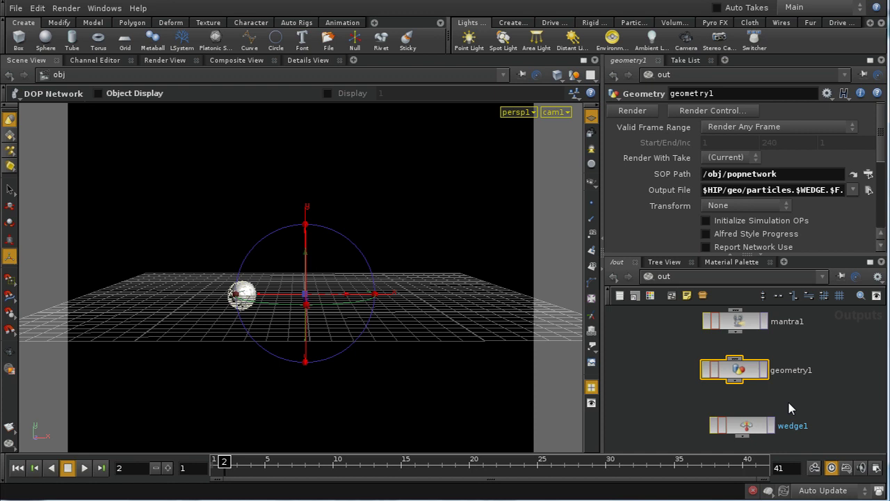
drag(747, 425, 737, 425)
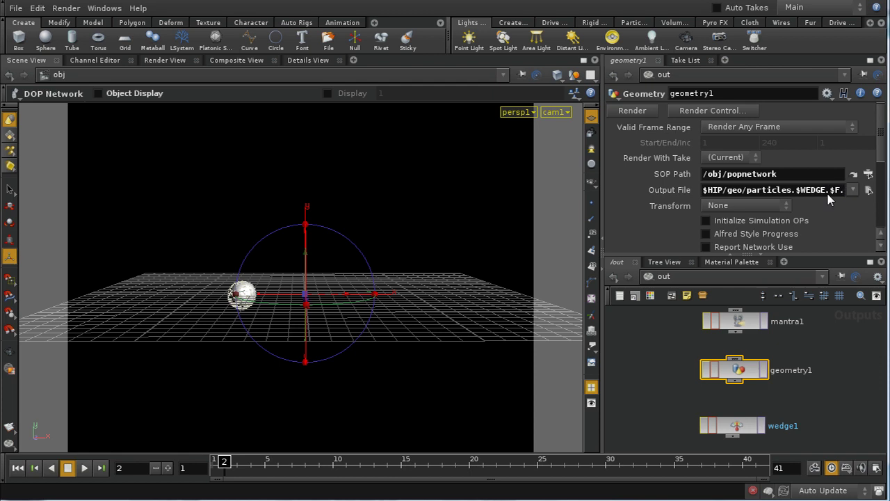
Set geometry1's Valid Frame Range to Render Frame Range and change its end frame
click(752, 130)
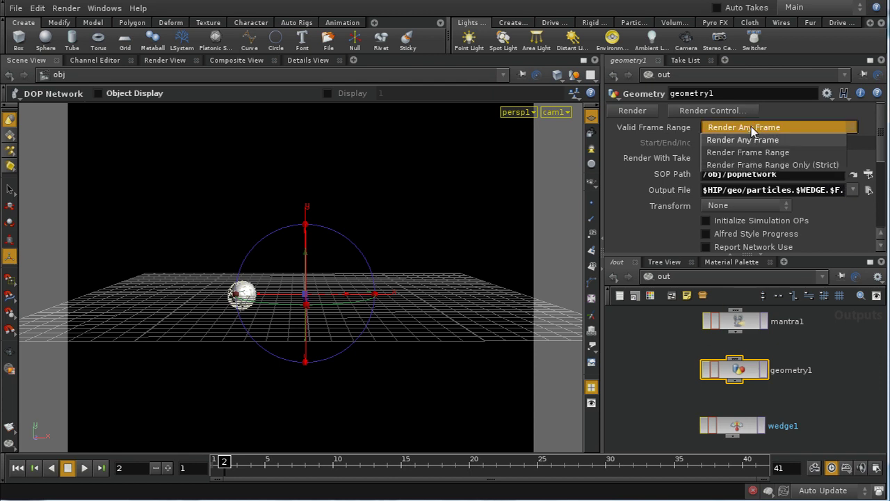
click(748, 152)
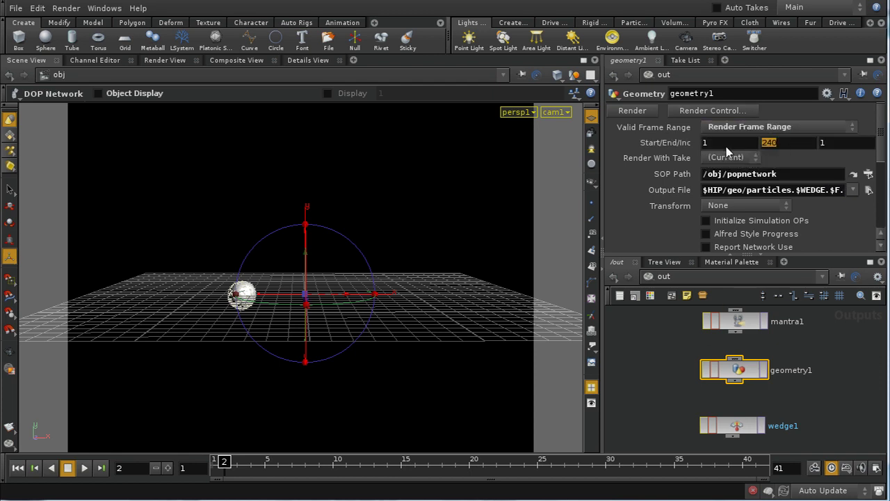
text(4)
Reposition wedge1 slightly and add one wedge parameter entry to it
click(730, 425)
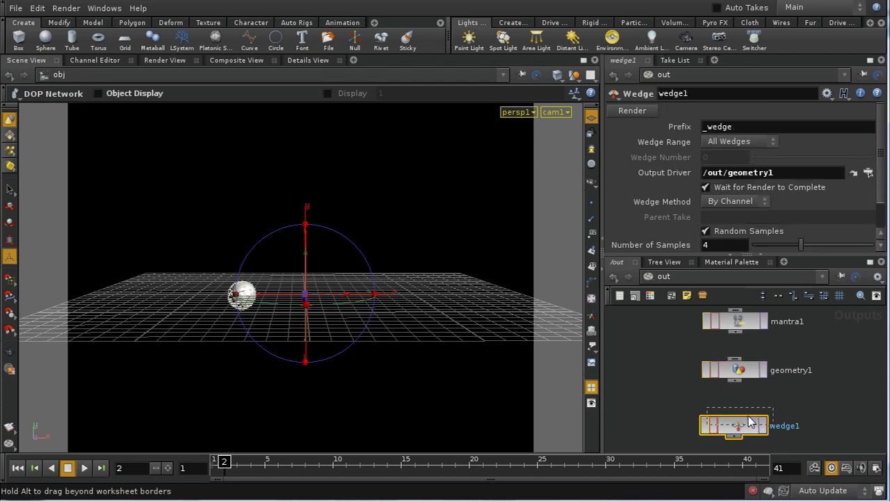
drag(751, 421, 757, 414)
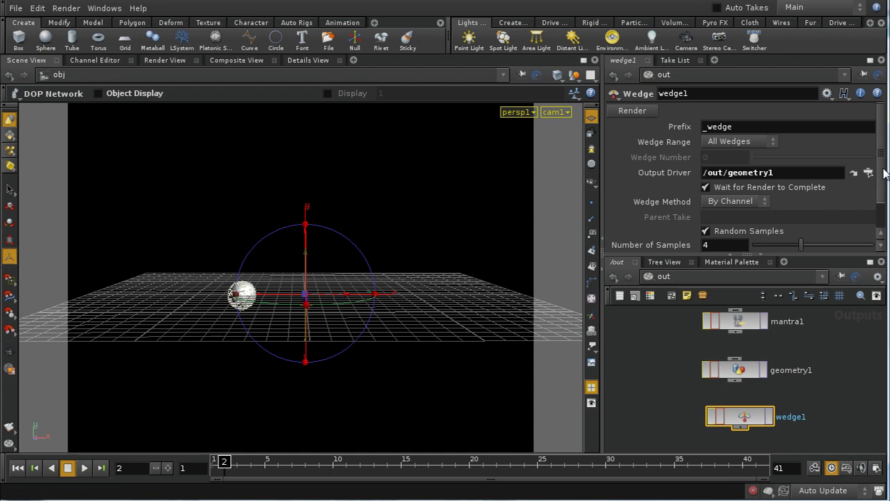
scroll(884, 167, down, 4)
scroll(884, 196, up, 3)
scroll(884, 188, up, 1)
scroll(880, 187, down, 1)
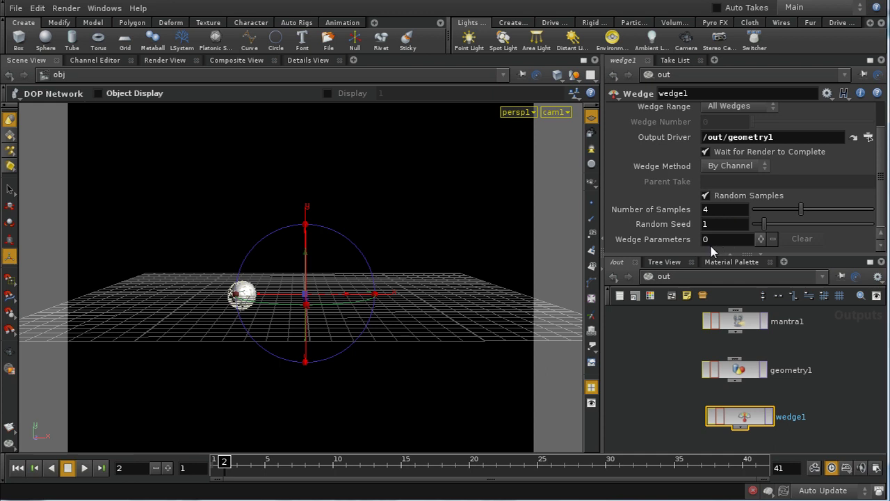
click(762, 239)
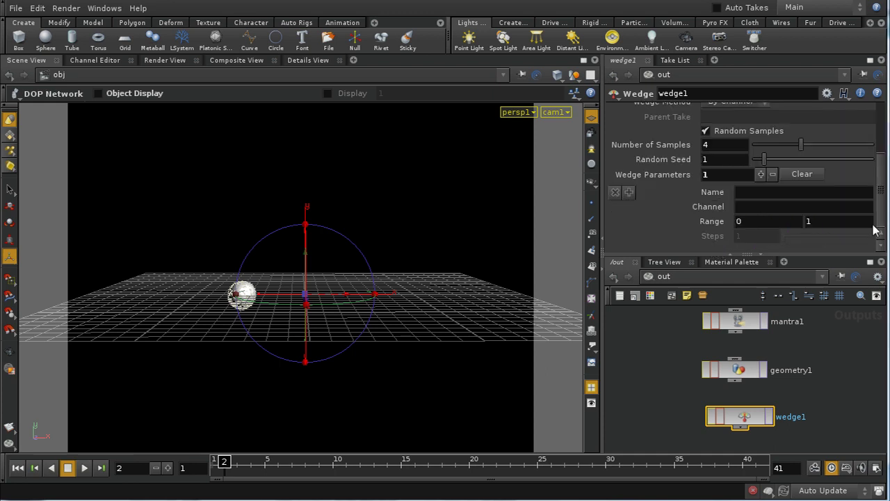
Copy the Random Seed parameter of popsolver1 inside AutoDopNetwork
click(650, 277)
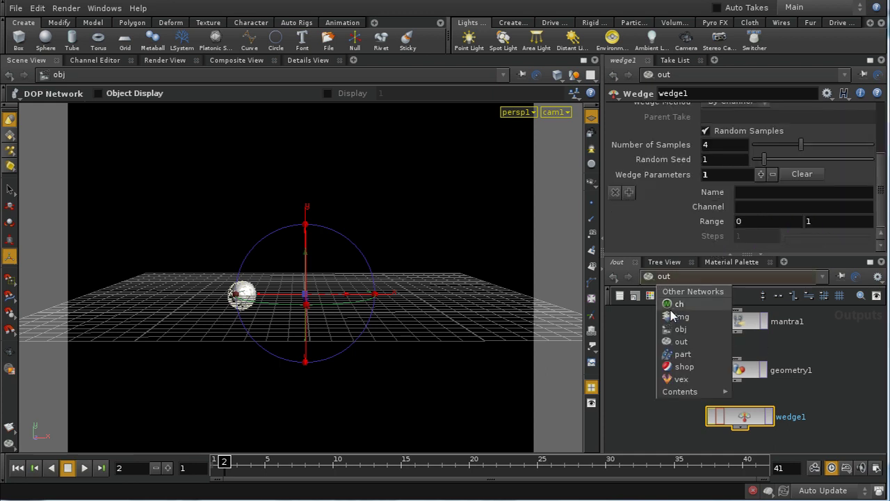
click(679, 343)
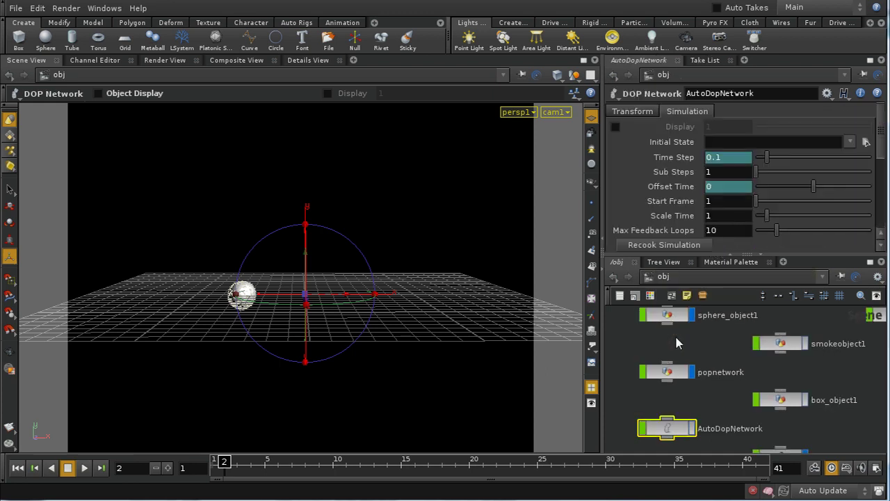
double_click(666, 426)
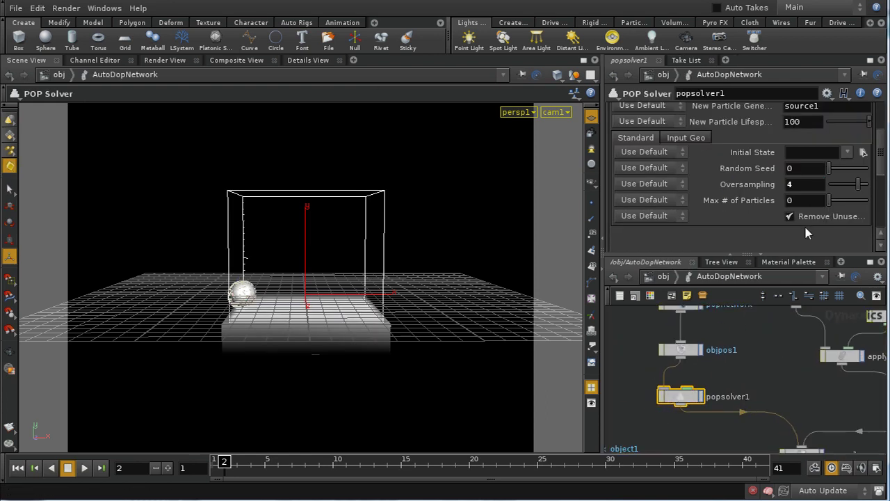
right_click(758, 175)
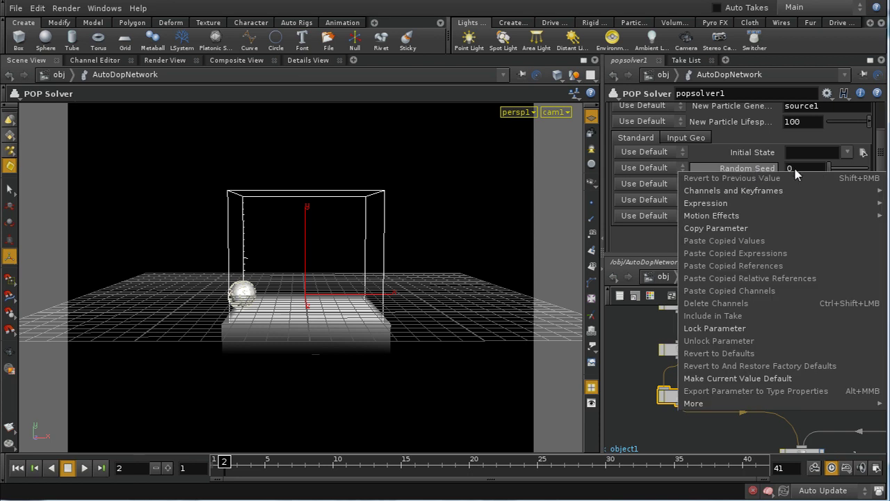
click(727, 228)
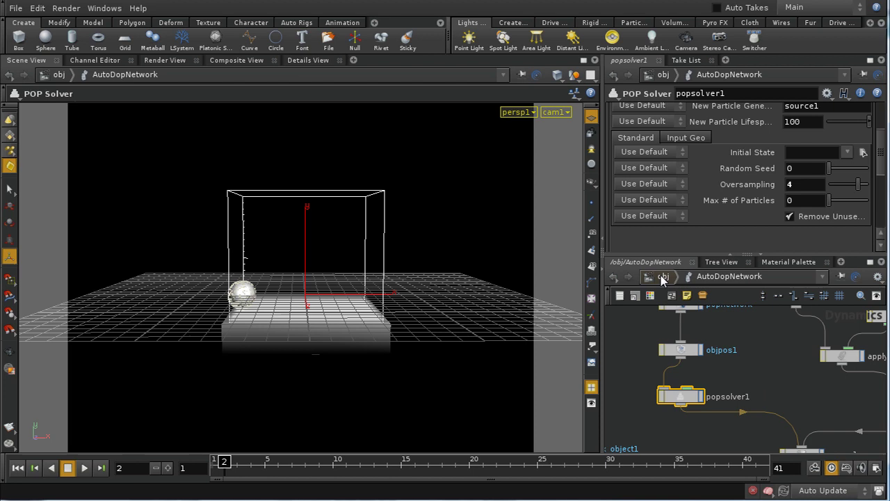
Paste the copied seed parameter as a relative reference into the Channel of wedge1 in the out network
click(664, 276)
click(751, 277)
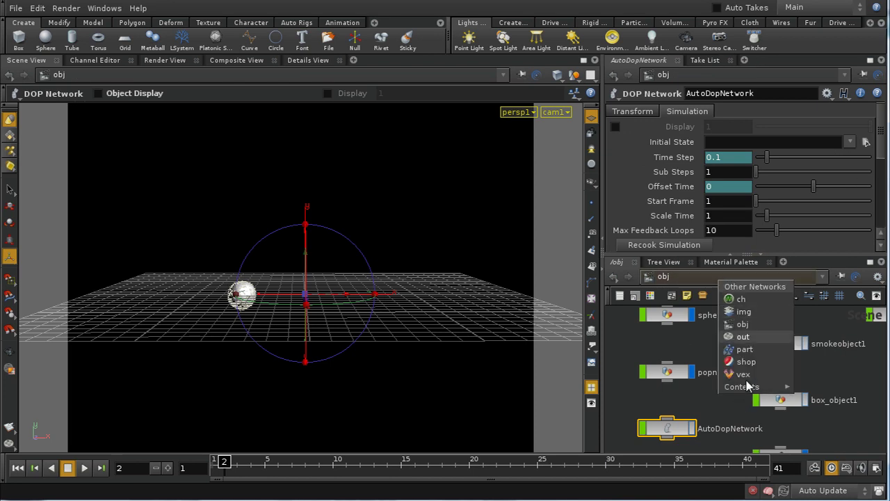
click(734, 363)
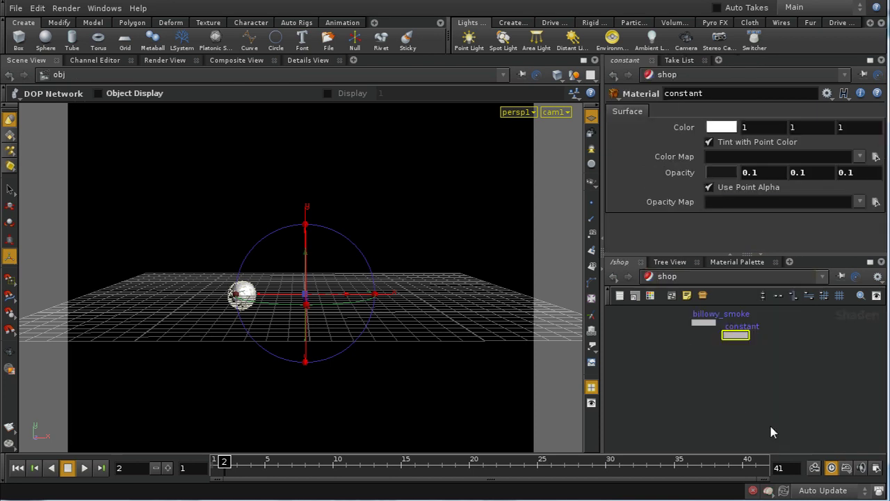
click(688, 277)
click(732, 335)
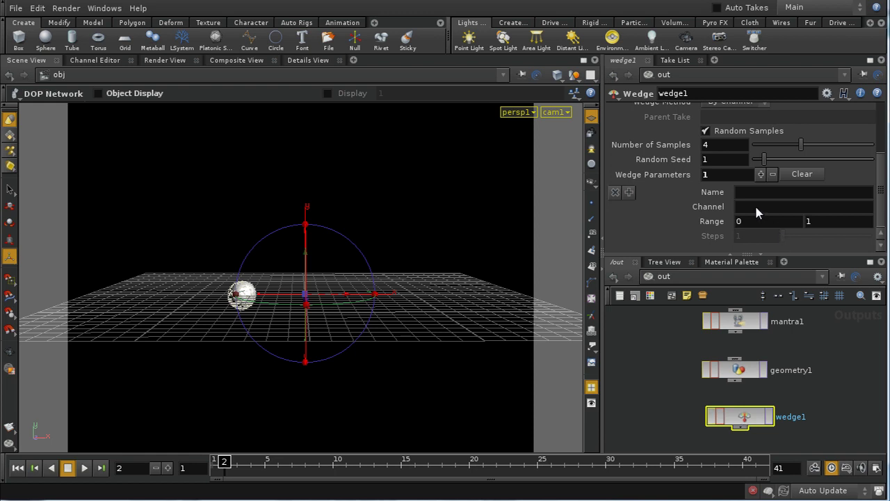
right_click(714, 212)
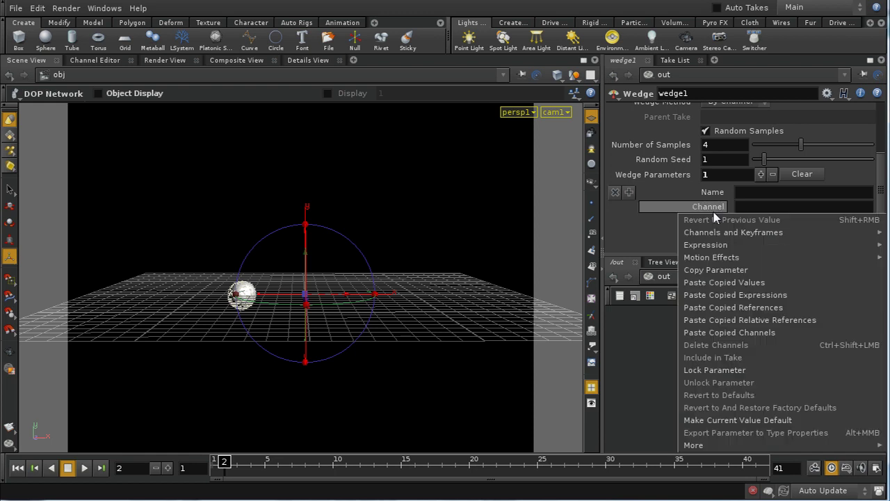
click(724, 320)
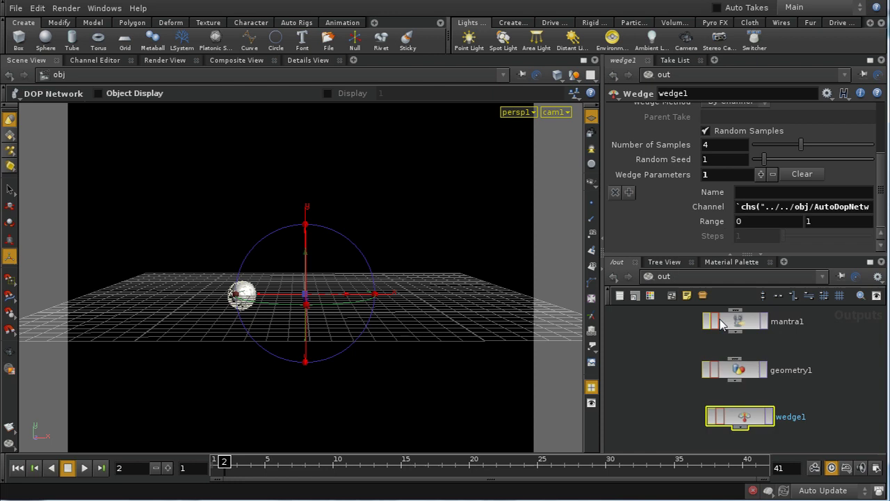
Strip the chs() expression wrapper from wedge1's Channel, keeping only the plain path beginning ../../obj/AutoDopNetwork
click(762, 206)
key(BackSpace)
key(BackSpace)
key(BackSpace)
key(BackSpace)
key(BackSpace)
key(BackSpace)
key(Return)
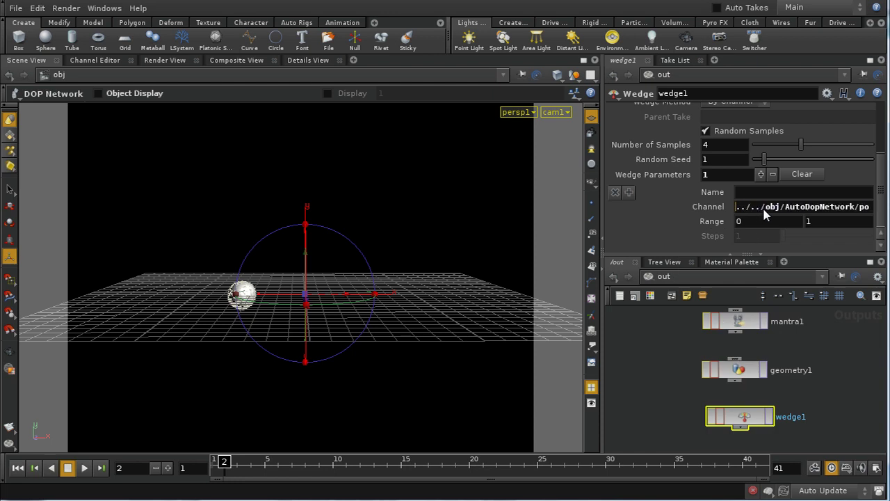
key(End)
key(Return)
Configure wedge1 with Random Samples off, a range of 0 to 5 and 5 steps, and align its node beneath geometry1
click(743, 130)
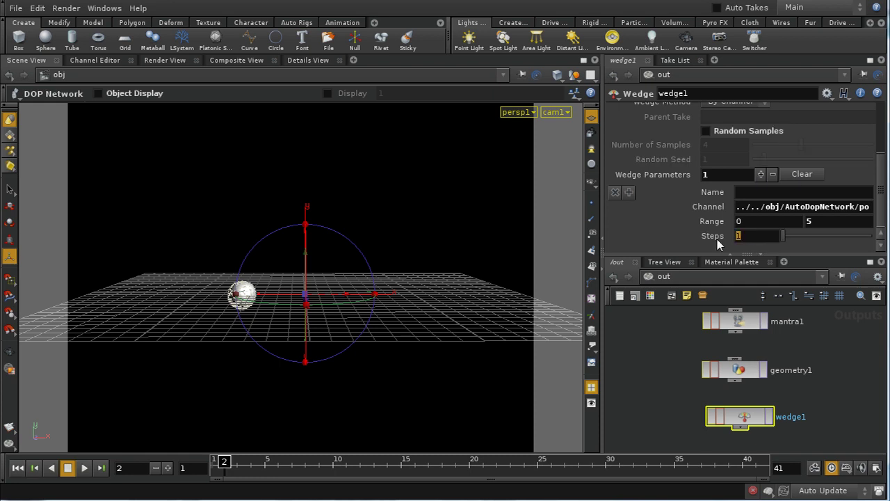
key(Return)
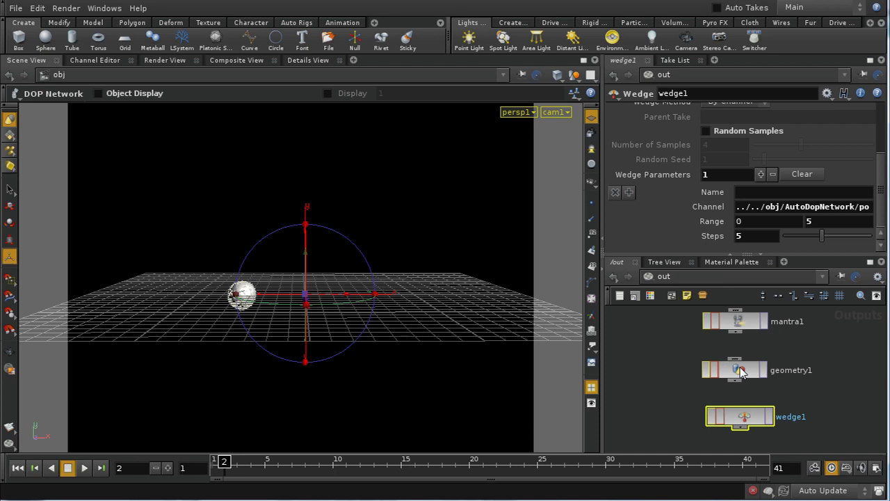
drag(741, 420, 740, 413)
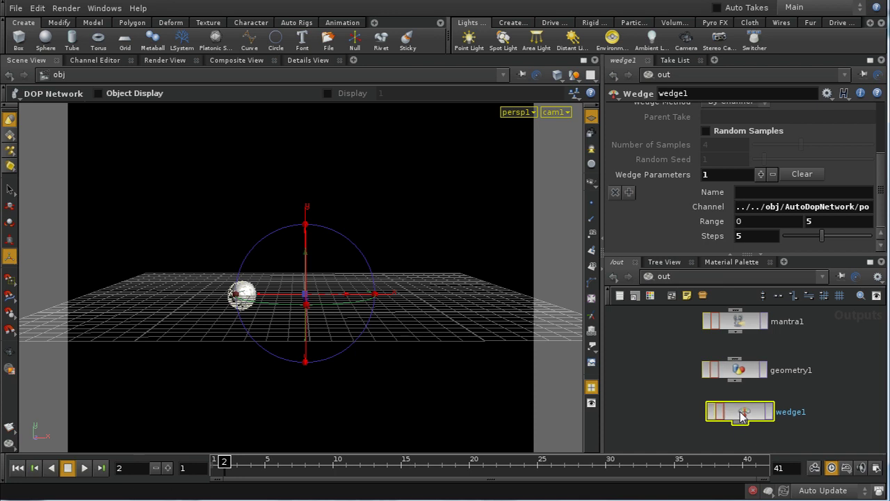
drag(880, 200, 879, 150)
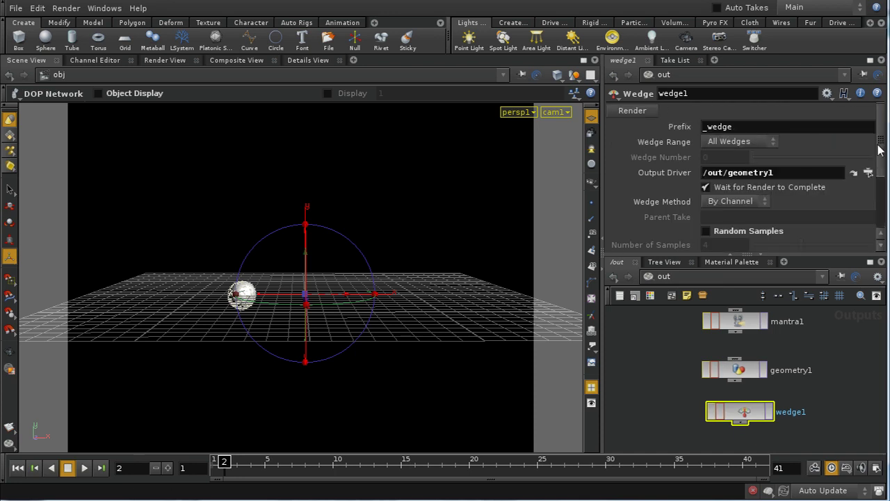
middle_drag(842, 334, 843, 349)
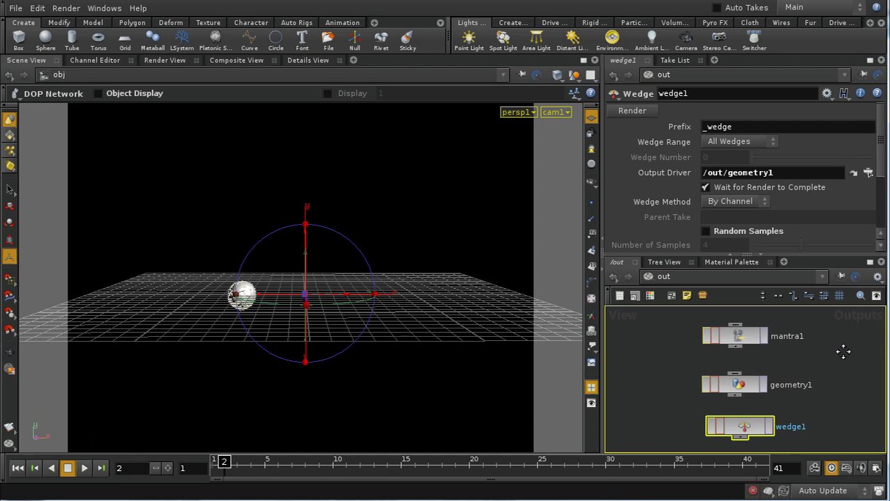
drag(741, 424, 735, 424)
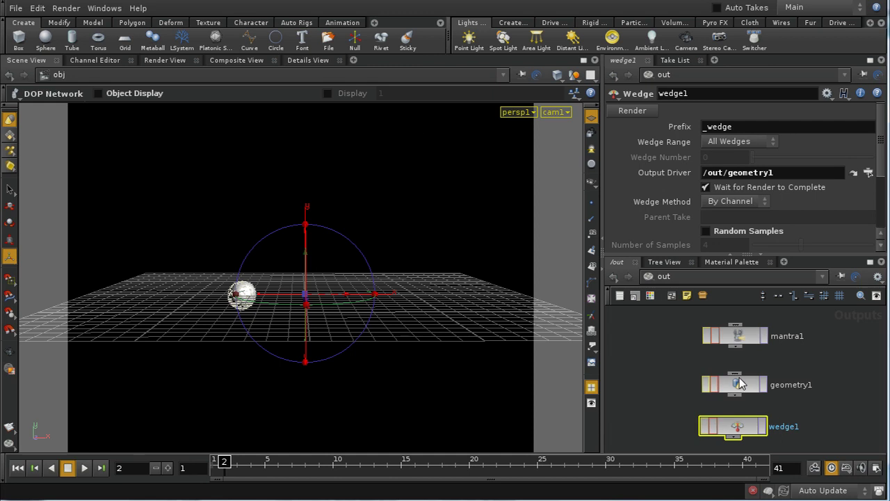
Add a Take List pane and append a take named massive under Main
click(354, 60)
mouse_move(379, 84)
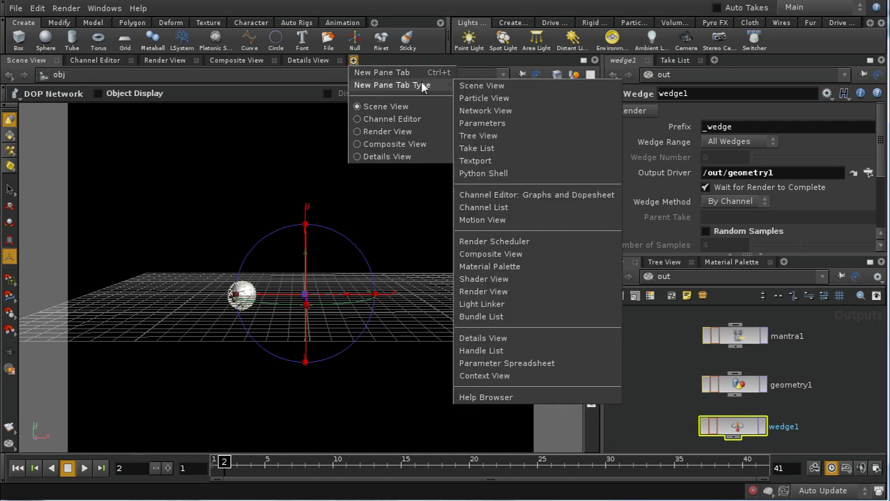
click(481, 148)
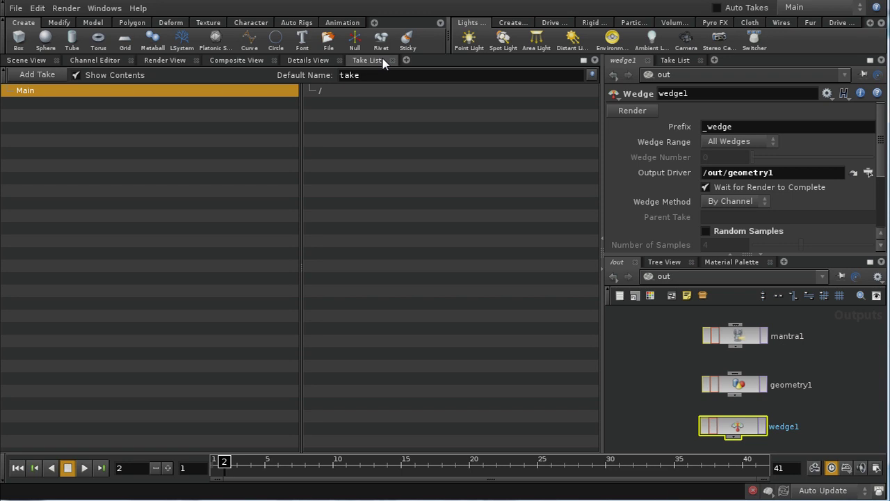
right_click(65, 96)
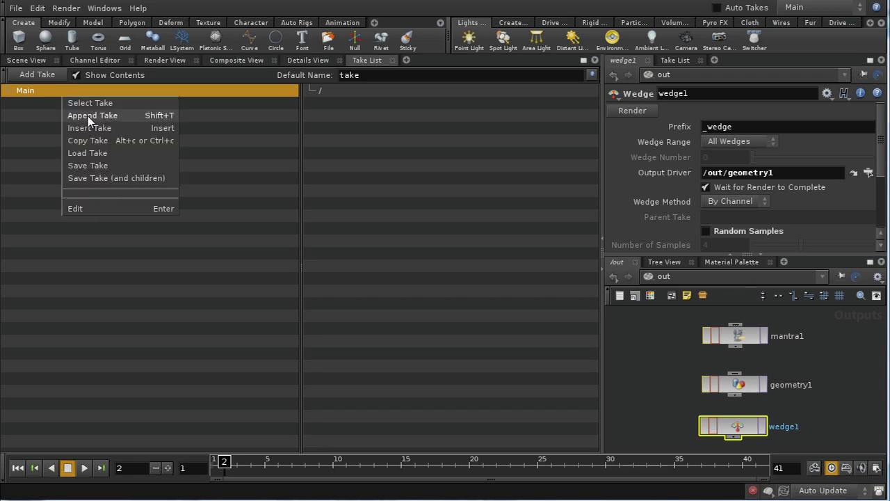
click(88, 116)
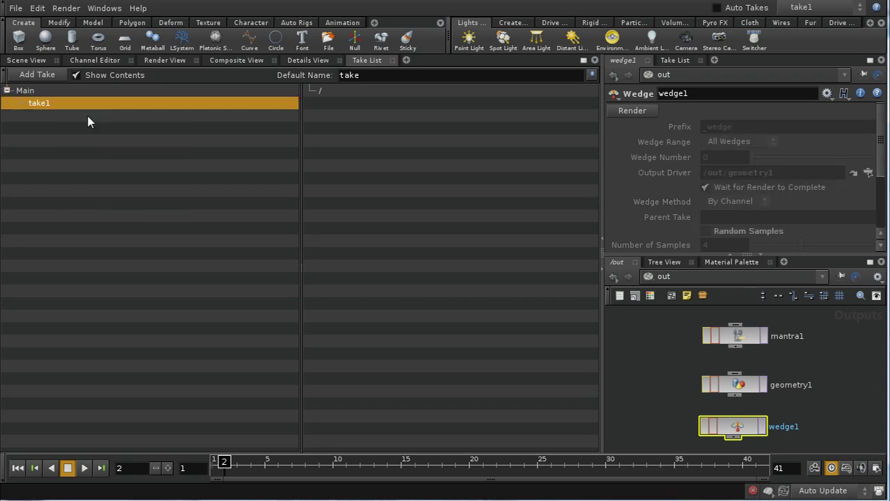
double_click(48, 104)
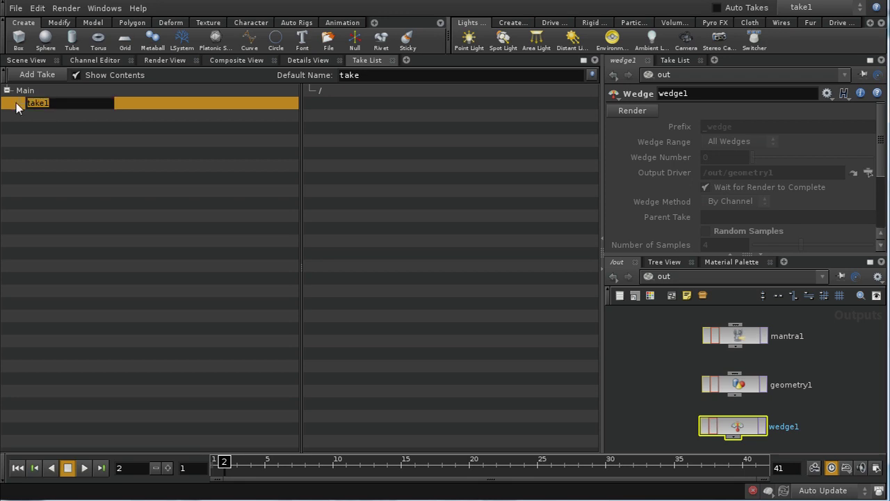
text(massiver)
key(Return)
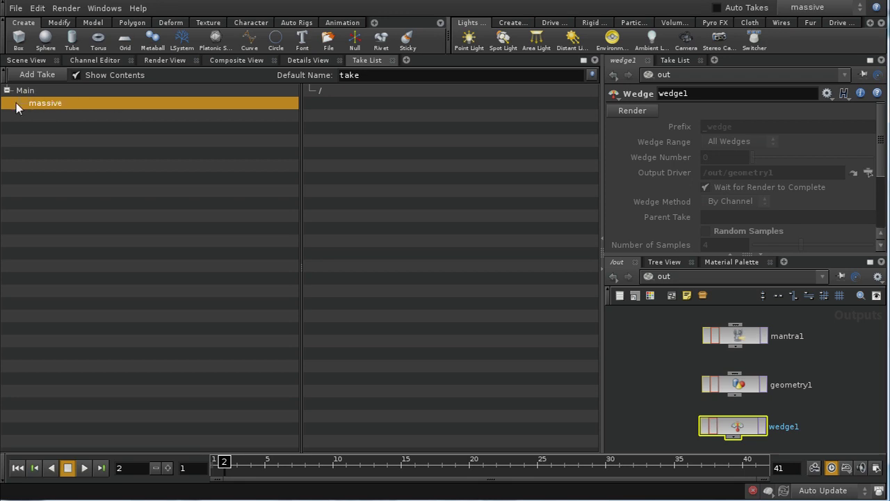
Include the Const. Birth Rate of source1 in popnetwork's popnet1 in the massive take and set it to 50000
click(656, 279)
click(676, 324)
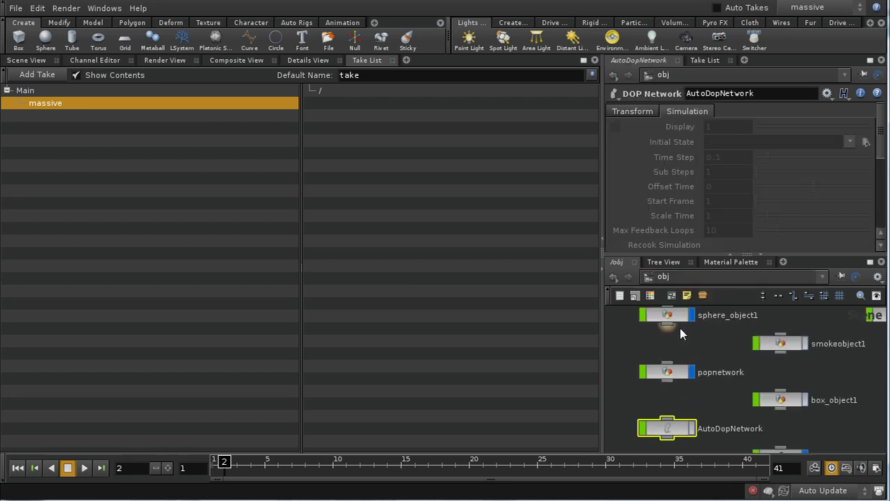
double_click(681, 373)
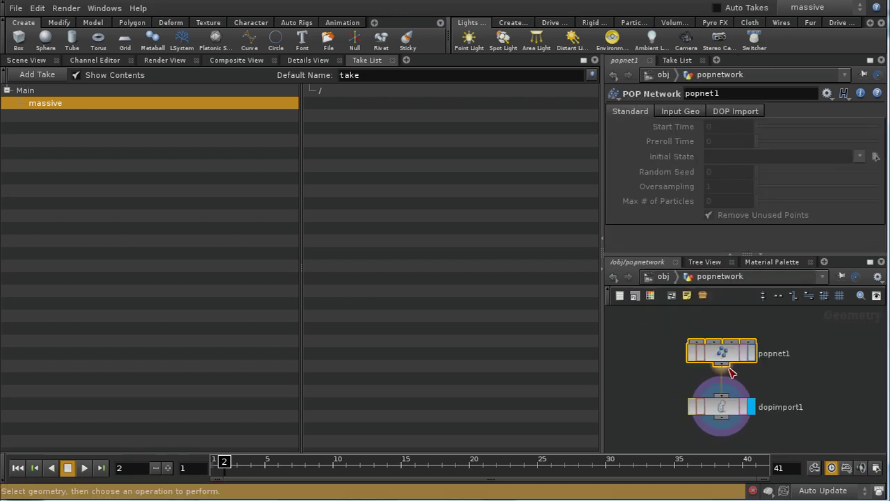
double_click(727, 356)
middle_drag(802, 388, 795, 435)
click(720, 370)
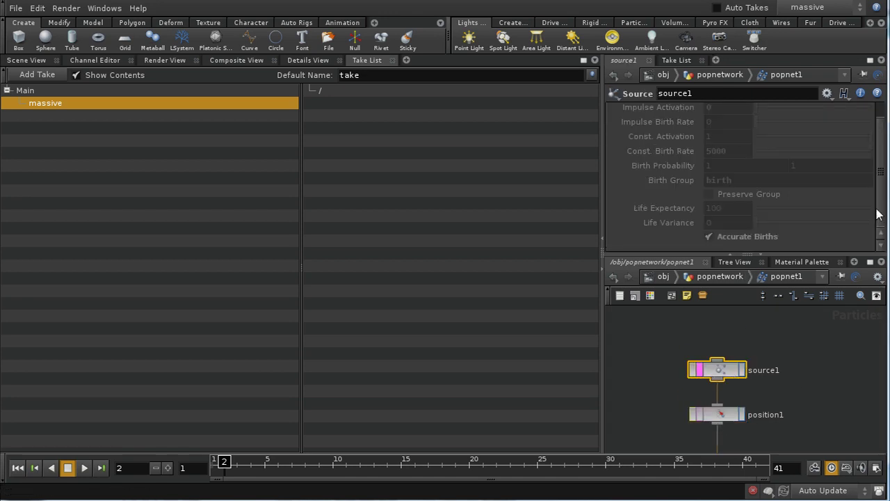
drag(879, 210, 879, 167)
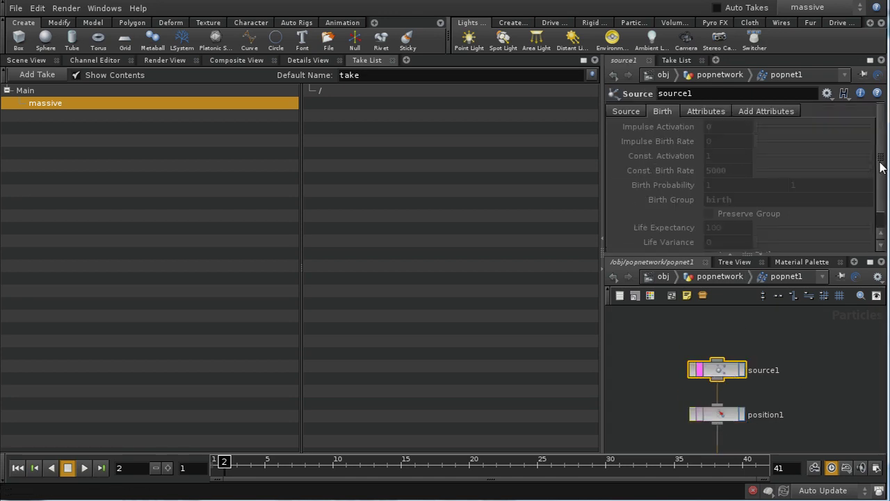
right_click(680, 175)
click(722, 319)
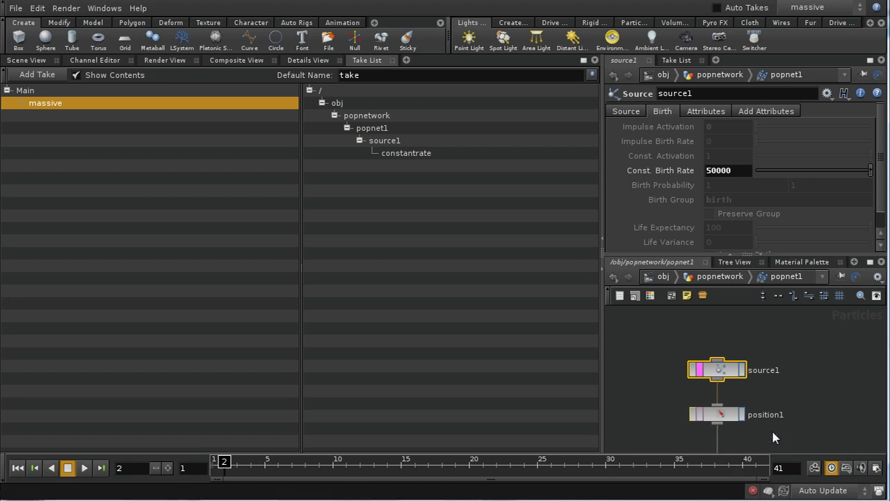
Edit source1's Const. Birth Rate again for the massive take
middle_drag(772, 431, 770, 412)
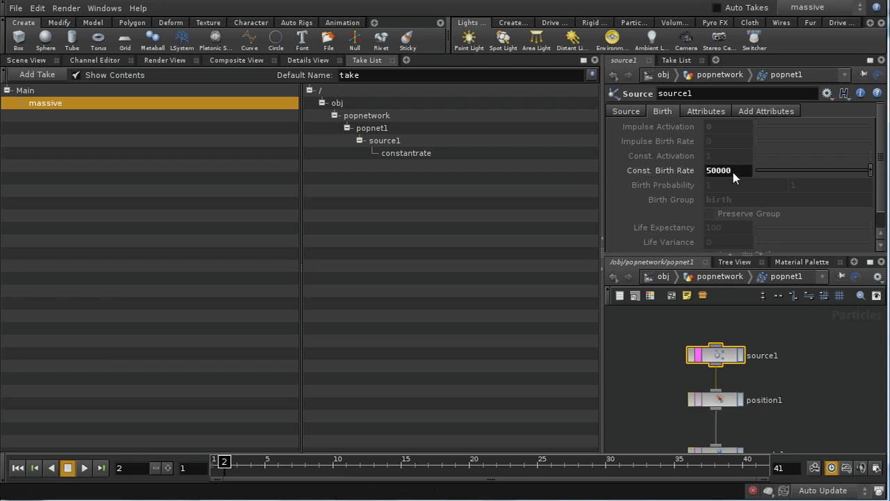
click(710, 171)
key(BackSpace)
key(BackSpace)
key(BackSpace)
text(1000)
key(Return)
Include the Uniform Divisions parameter of AutoDopNetwork's smoke object in the massive take
click(665, 278)
scroll(680, 355, up, 1)
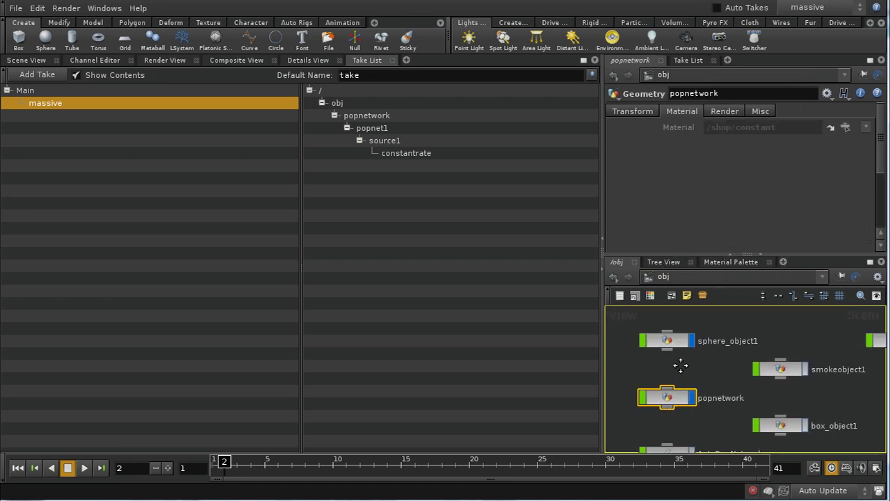
scroll(679, 376, down, 2)
double_click(668, 414)
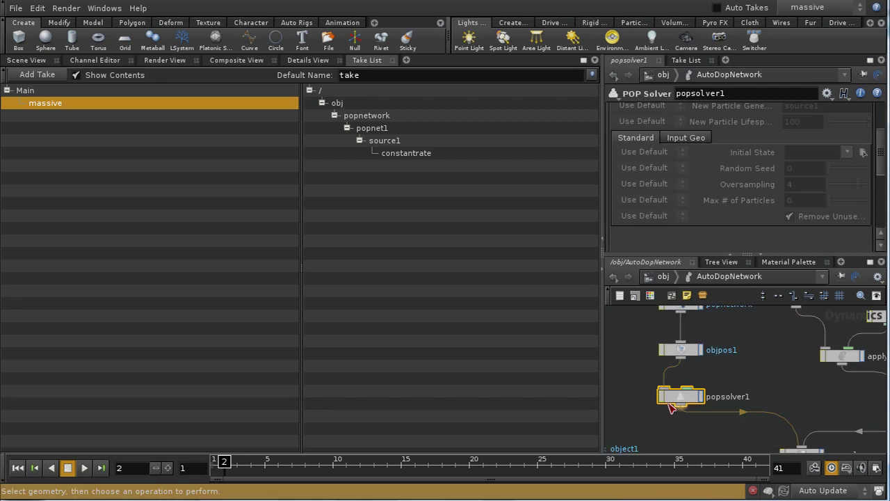
middle_drag(719, 406, 676, 411)
click(689, 362)
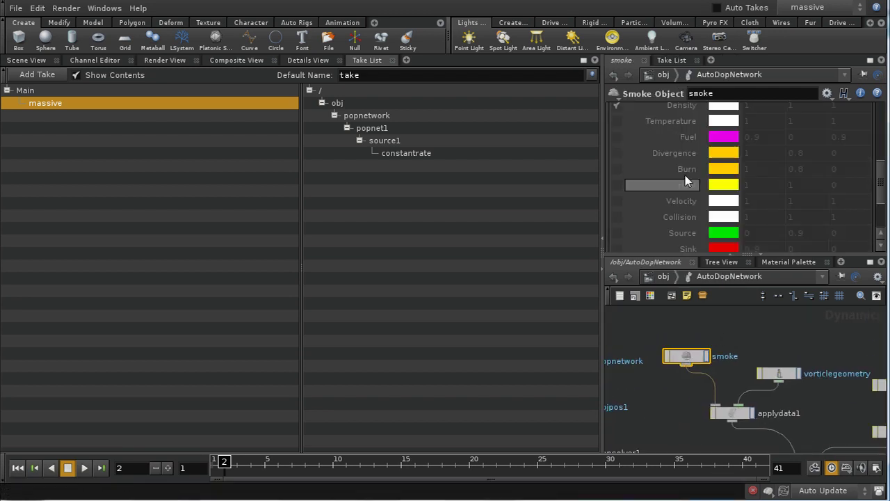
drag(878, 189, 885, 115)
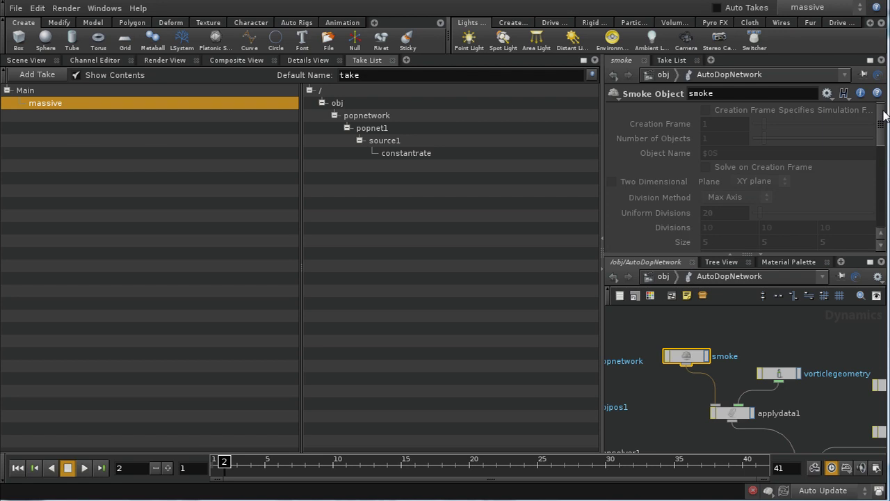
right_click(662, 213)
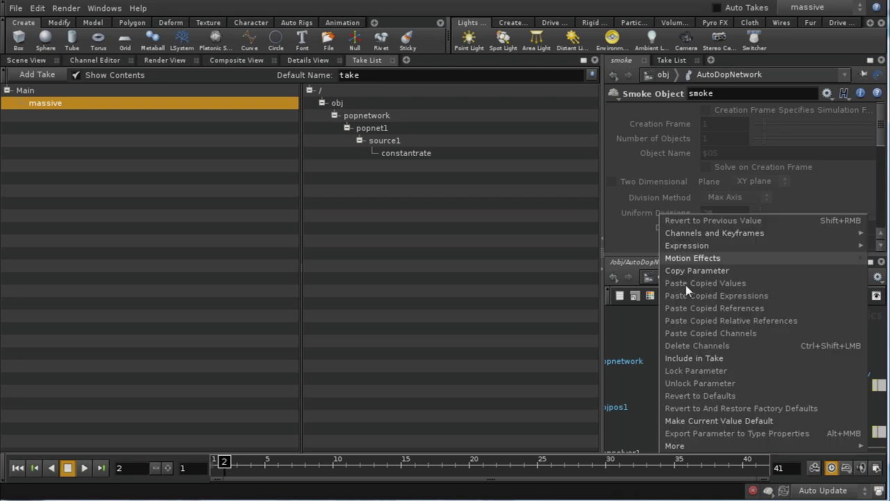
click(696, 358)
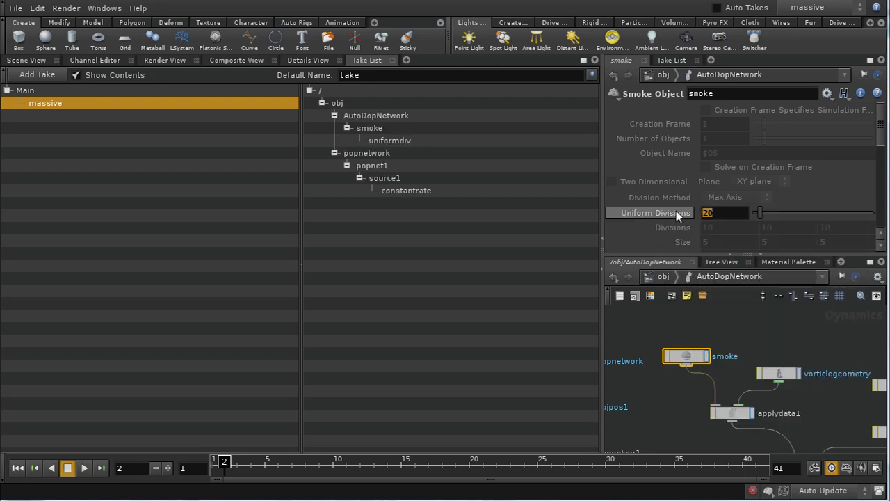
Set the smoke object's Uniform Divisions to 40 for the massive take and save the scene
text(40)
key(Return)
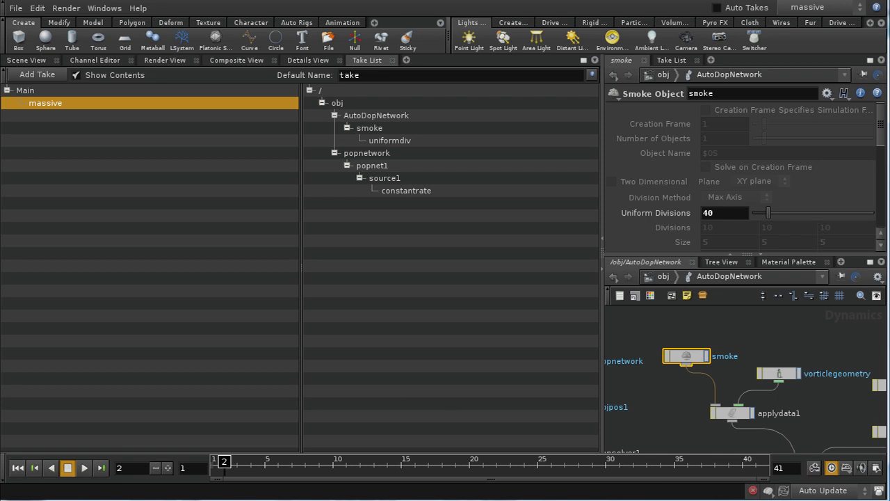
key(ctrl+s)
Leave AutoDopNetwork, go to the out network and select the geometry1 output node
middle_drag(674, 397, 686, 383)
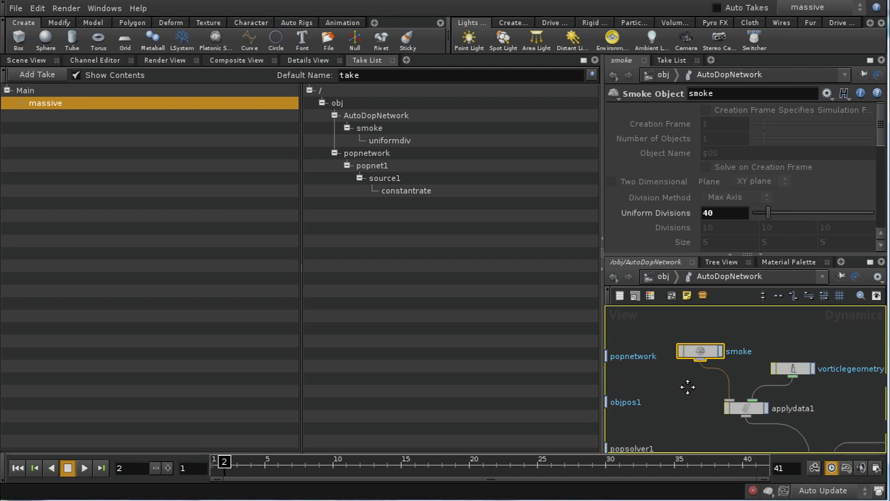
click(658, 277)
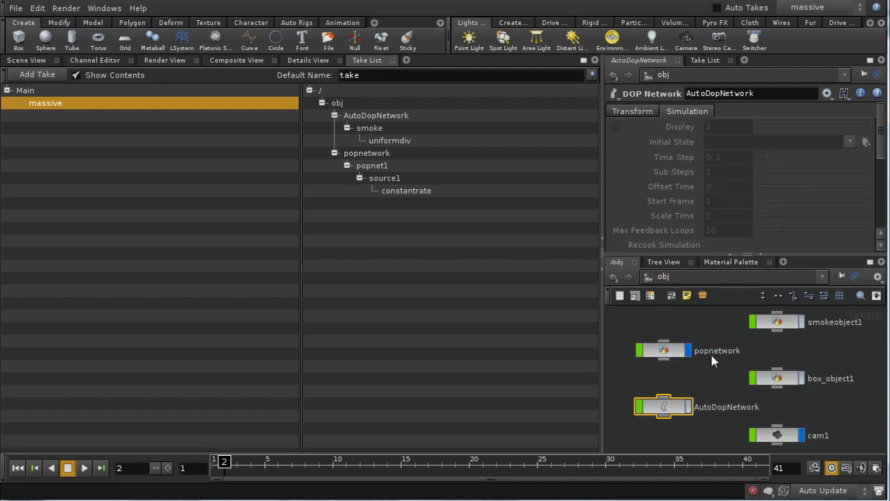
click(704, 294)
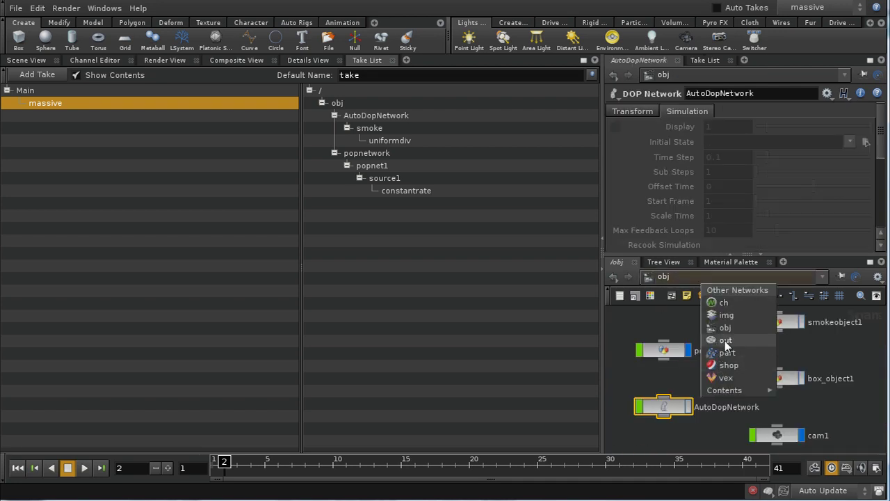
click(725, 329)
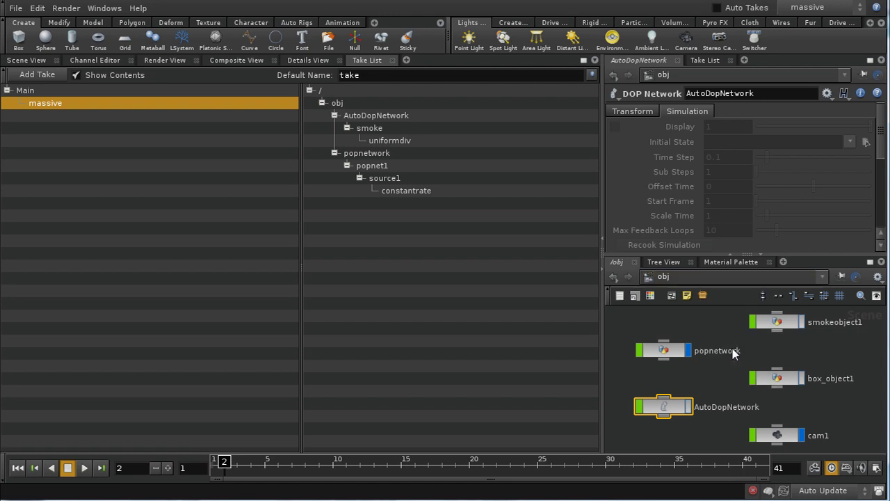
click(704, 294)
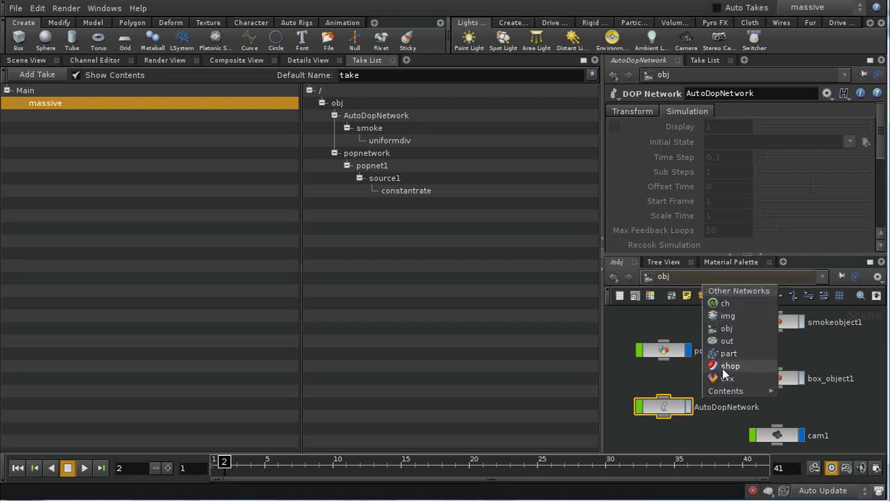
click(726, 341)
click(743, 386)
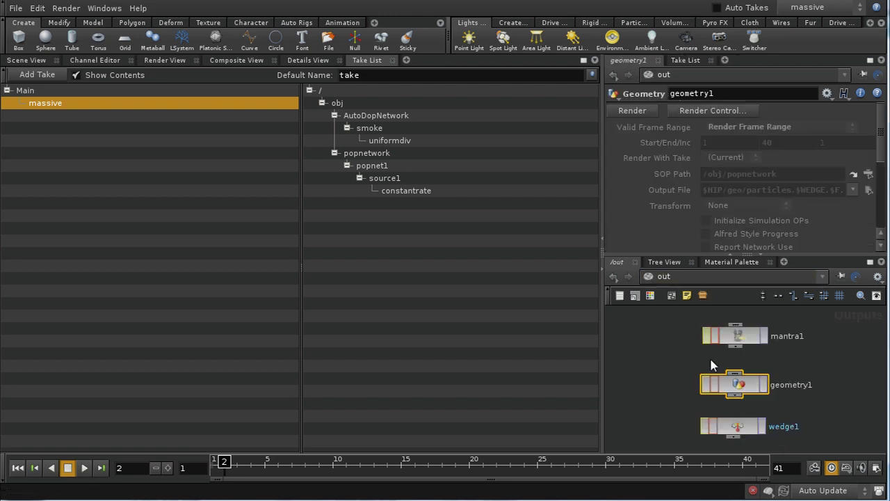
Make Main the current take, set geometry1 to render with the massive take and enable Initialize Simulation OPs
click(807, 8)
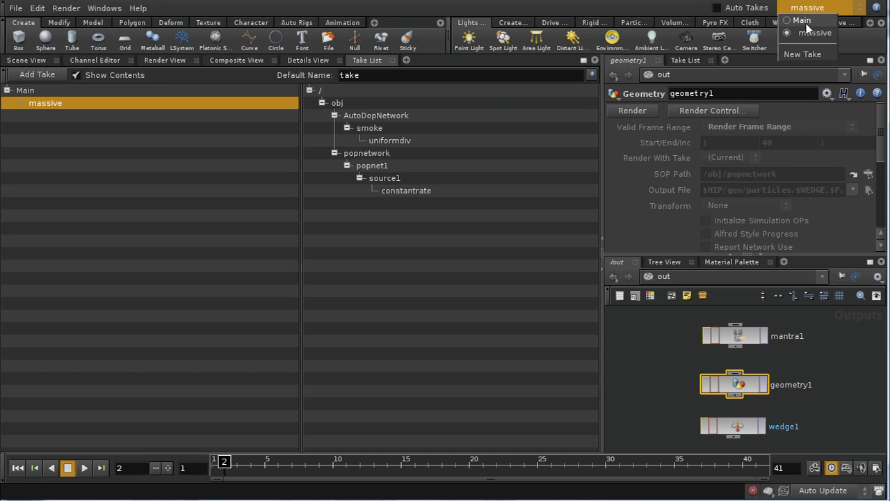
click(803, 20)
click(718, 158)
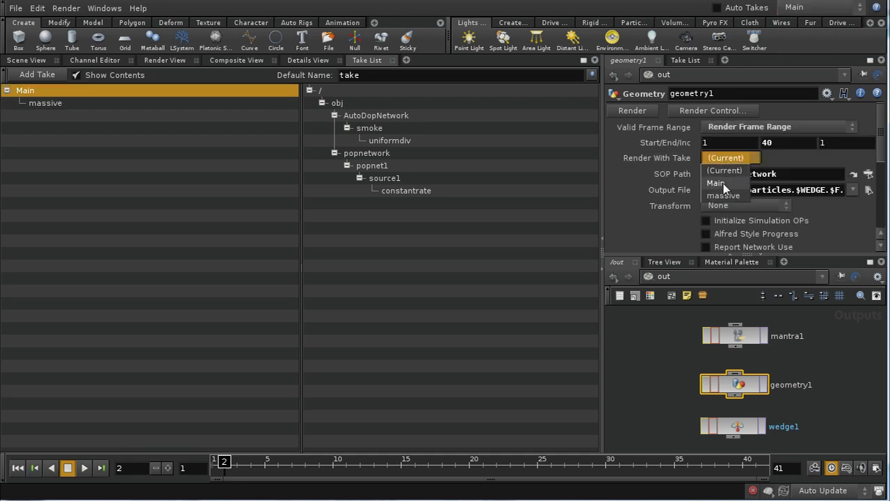
click(720, 197)
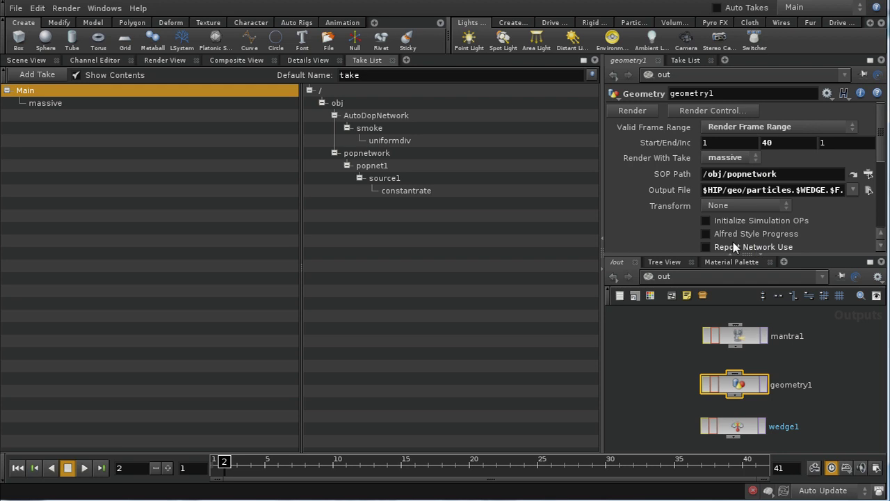
click(706, 220)
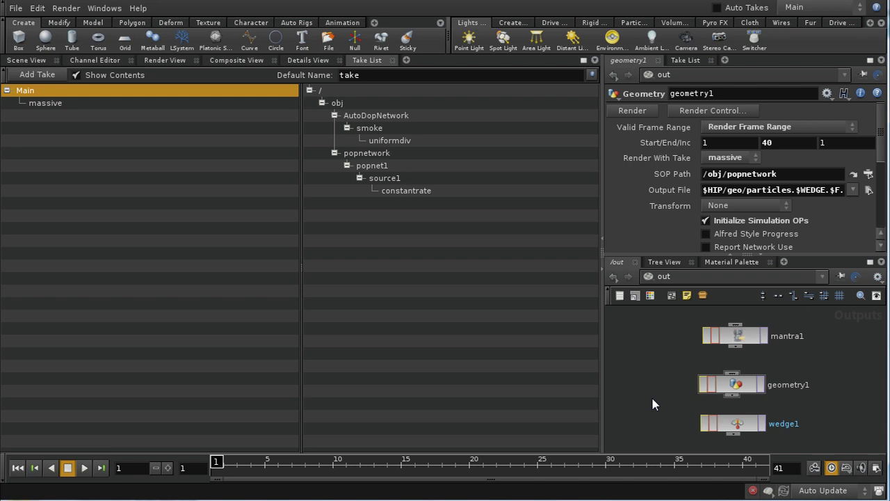
Render the wedge1 output node with the frame range override at Current Frame Only and Normal quality
click(762, 423)
click(763, 425)
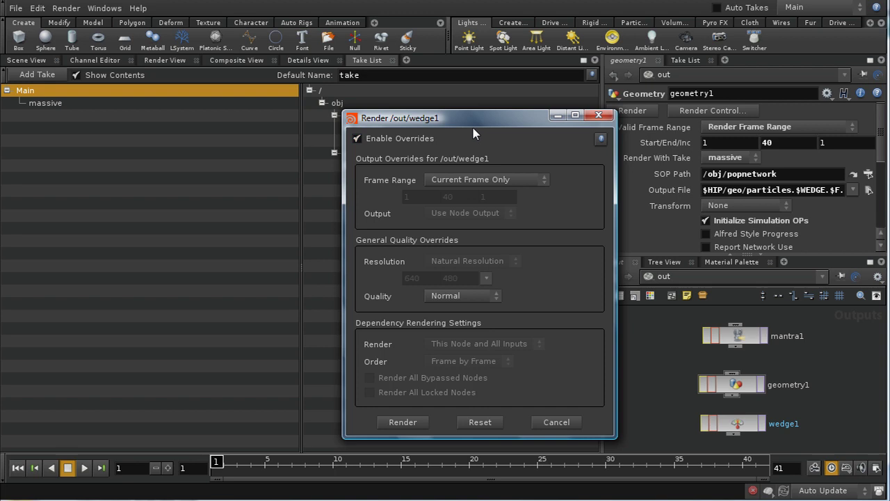
drag(477, 118, 435, 78)
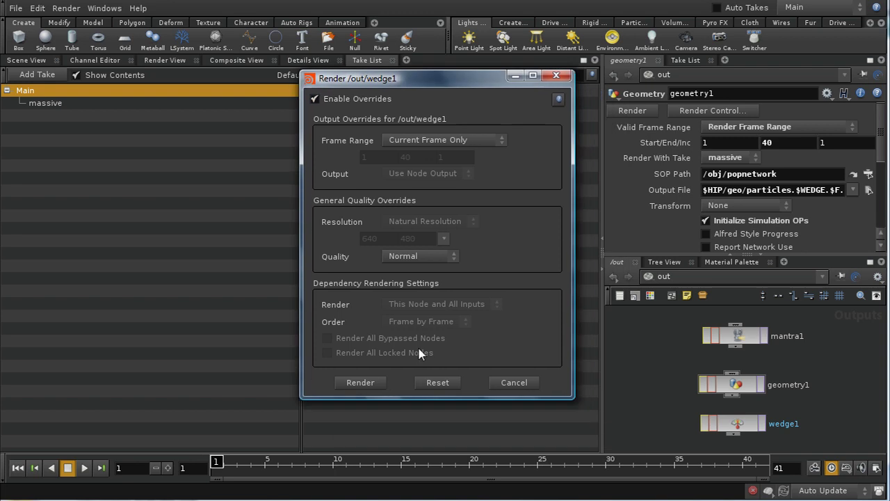
click(378, 383)
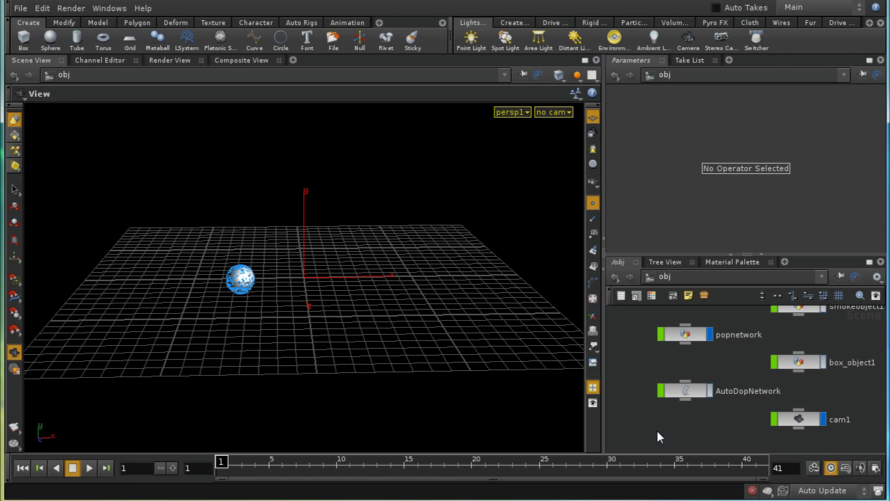
Hide popnetwork in the scene view and disable dynamics simulation
middle_drag(656, 429, 697, 432)
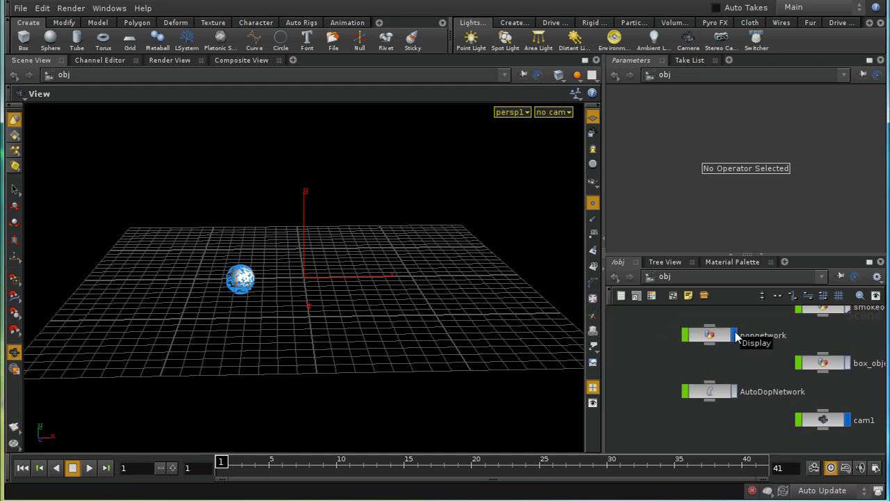
click(734, 336)
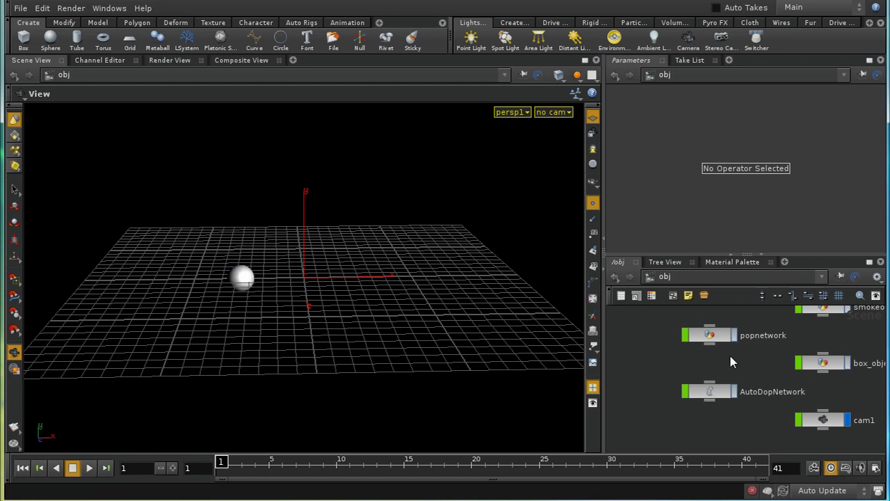
middle_drag(740, 369, 739, 324)
middle_drag(749, 362, 690, 389)
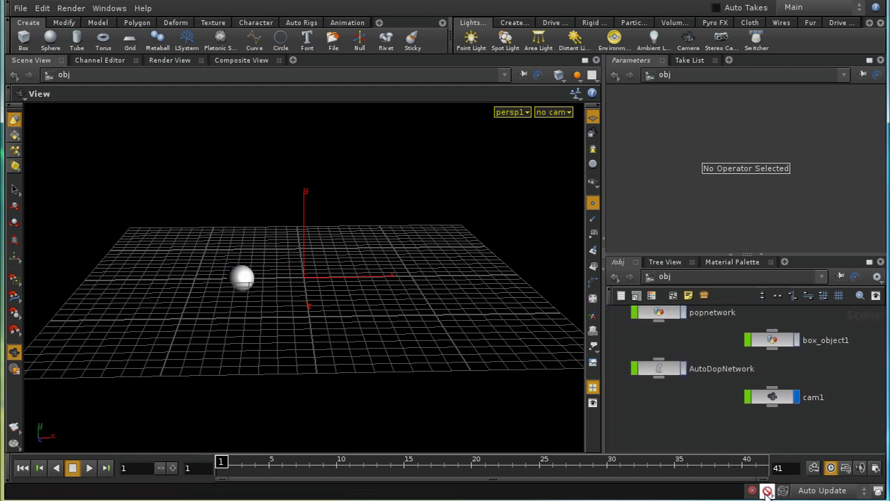
middle_drag(710, 423, 761, 386)
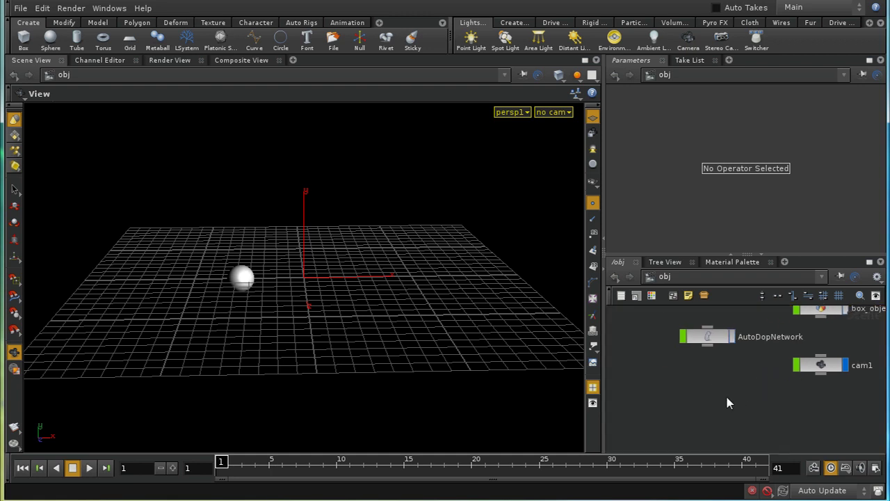
Create a Geometry object below AutoDopNetwork at the object level and go inside it
key(Tab)
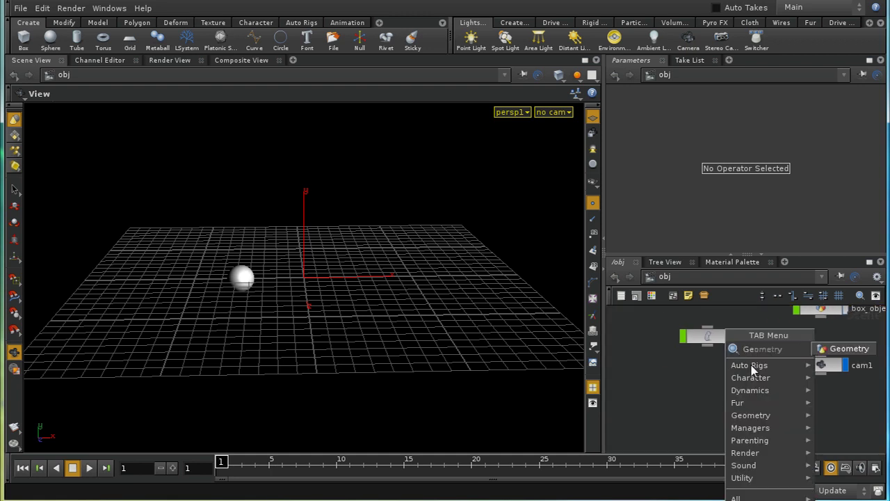
click(824, 351)
click(715, 394)
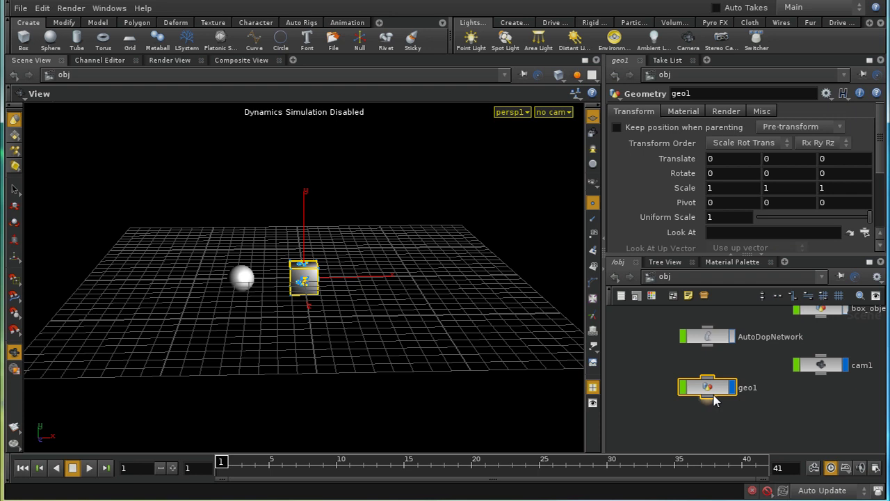
double_click(704, 393)
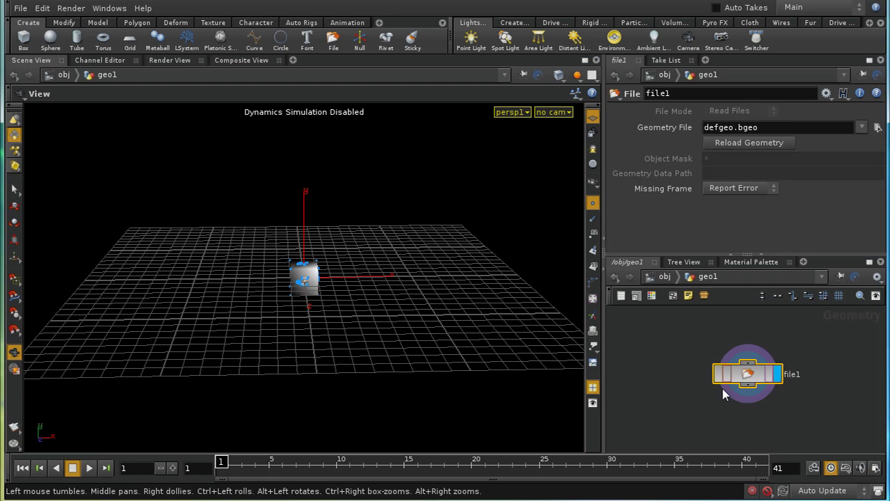
Load the particles._wedge_seed_0.000000.$F.bgeo sequence from $HIP/geo into the file1 node
click(877, 129)
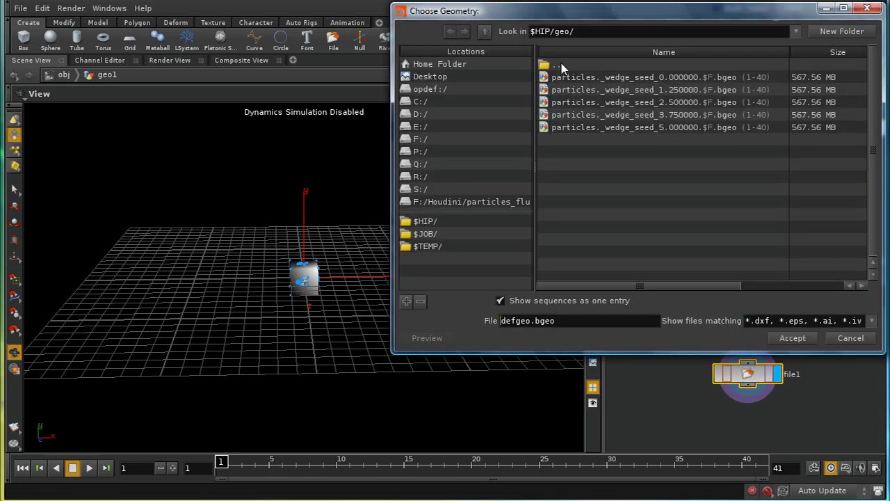
double_click(564, 66)
double_click(560, 77)
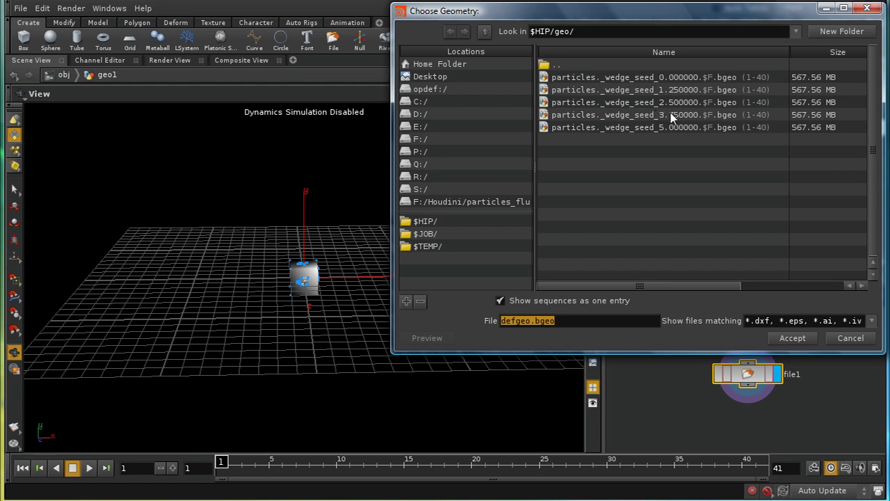
click(673, 78)
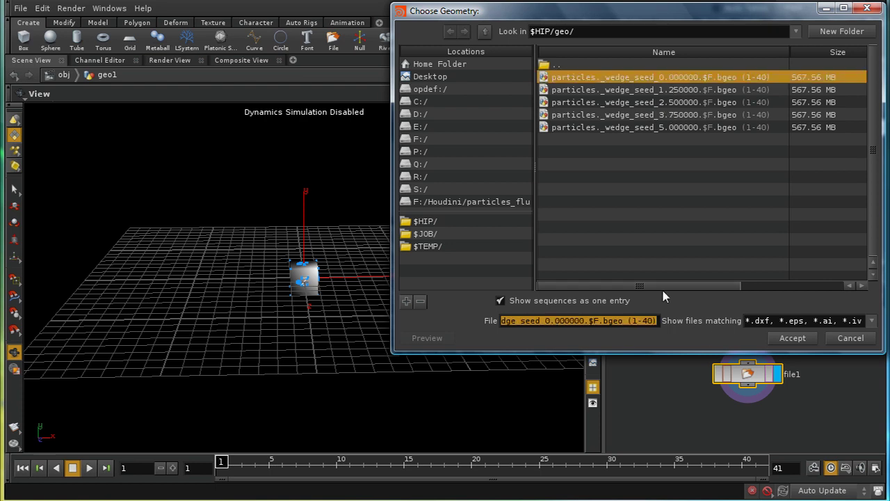
click(789, 338)
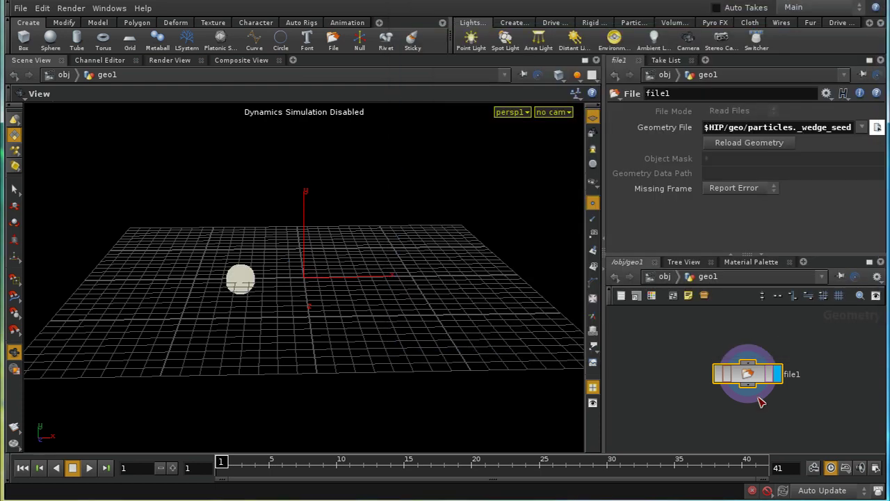
Examine the loaded particle cache at frames 15, 20 and 25, and return to frame 1
click(407, 471)
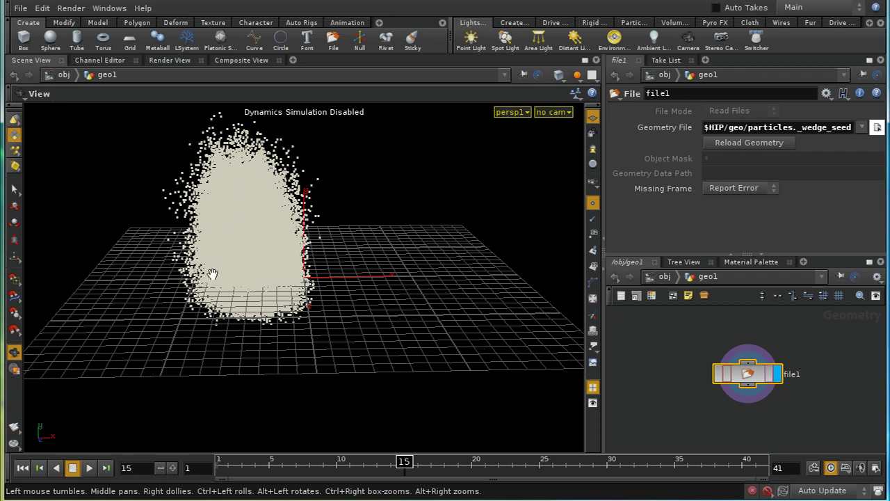
click(471, 472)
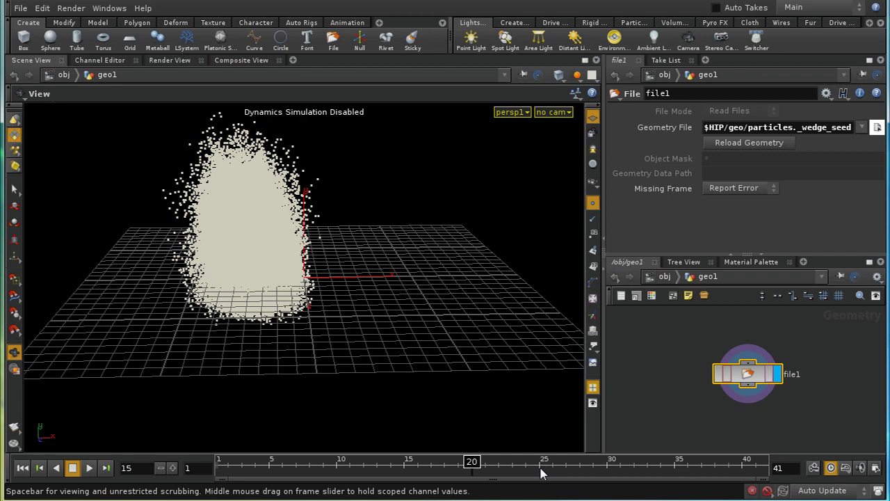
click(541, 473)
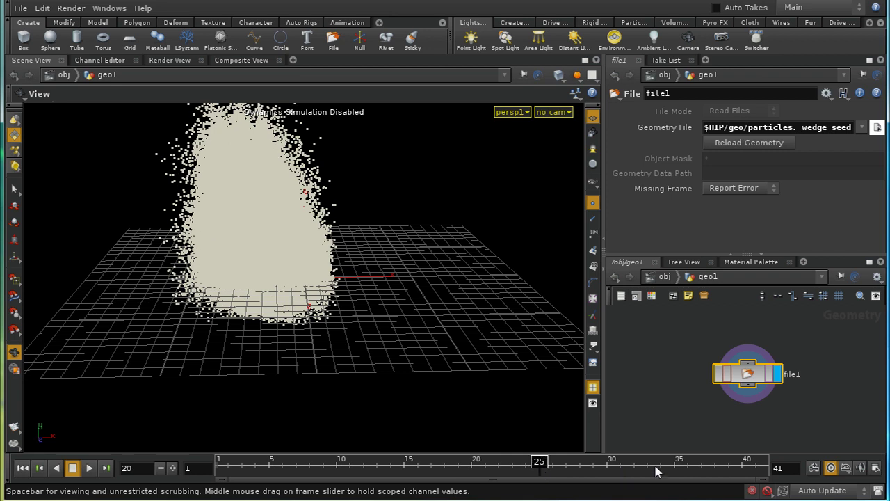
click(21, 469)
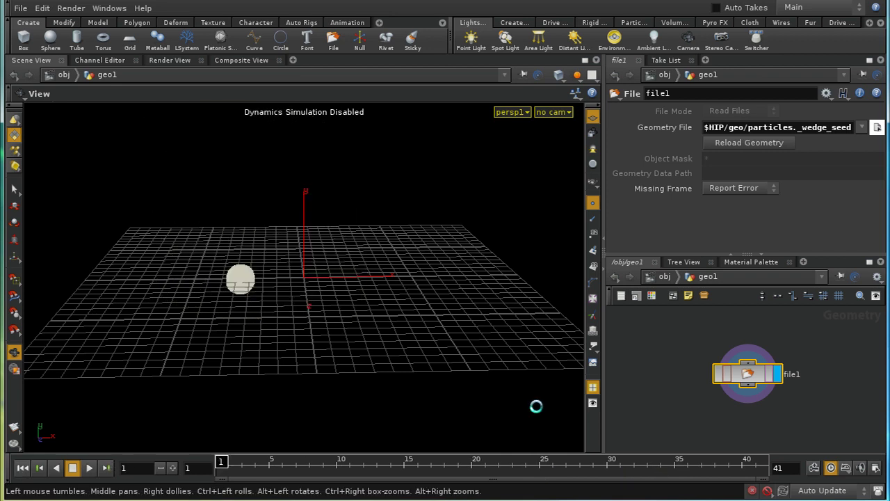
Delete the file1 node inside geo1, return to the object level and delete geo1
click(665, 277)
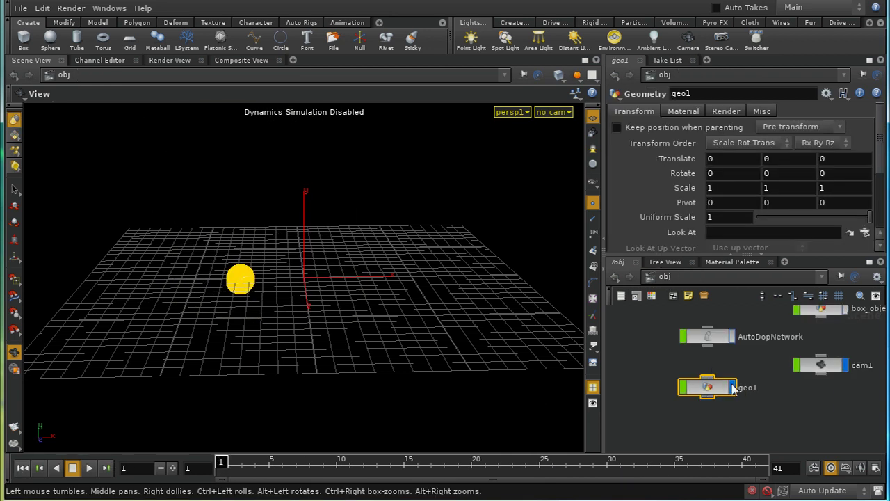
double_click(723, 390)
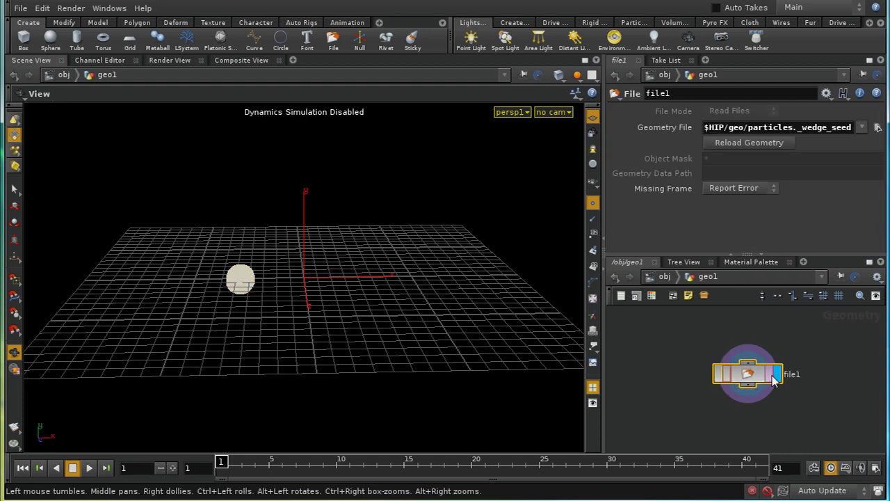
key(Delete)
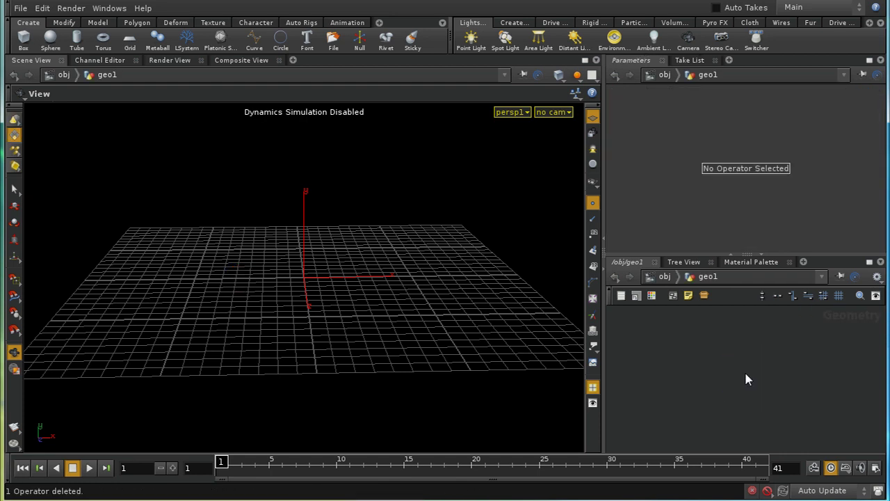
key(u)
key(Delete)
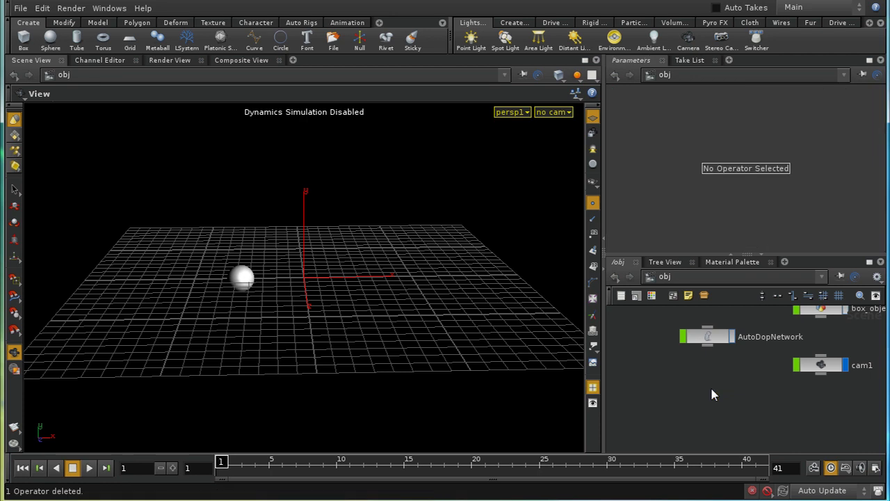
Go to the shop network and add a Mantra: Delayed Load shader below the constant material
mouse_move(691, 382)
middle_down()
mouse_move(684, 406)
mouse_move(682, 383)
middle_up()
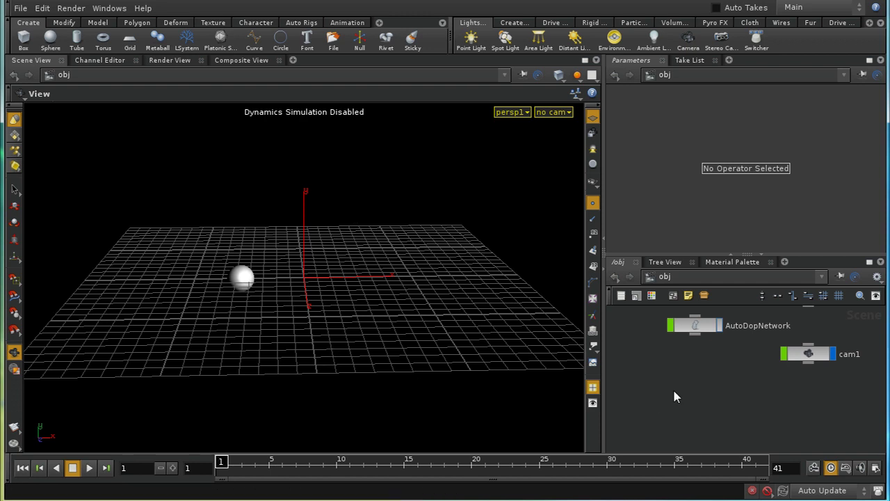
click(672, 280)
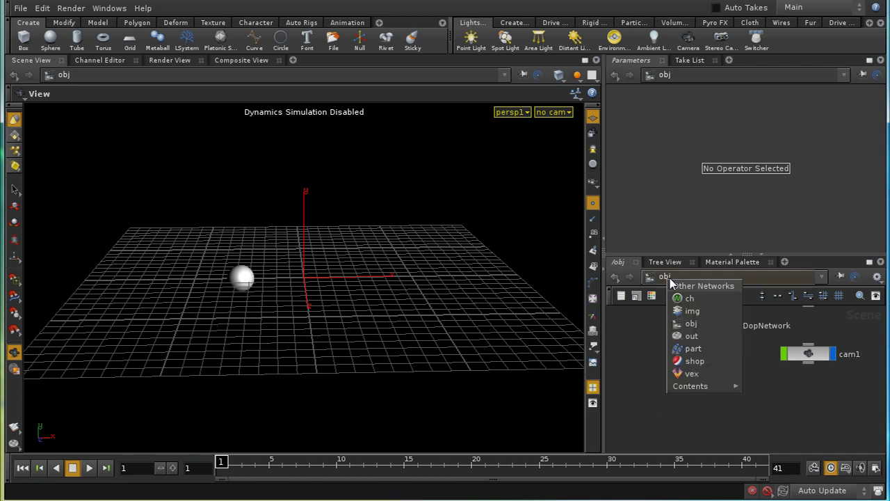
click(696, 361)
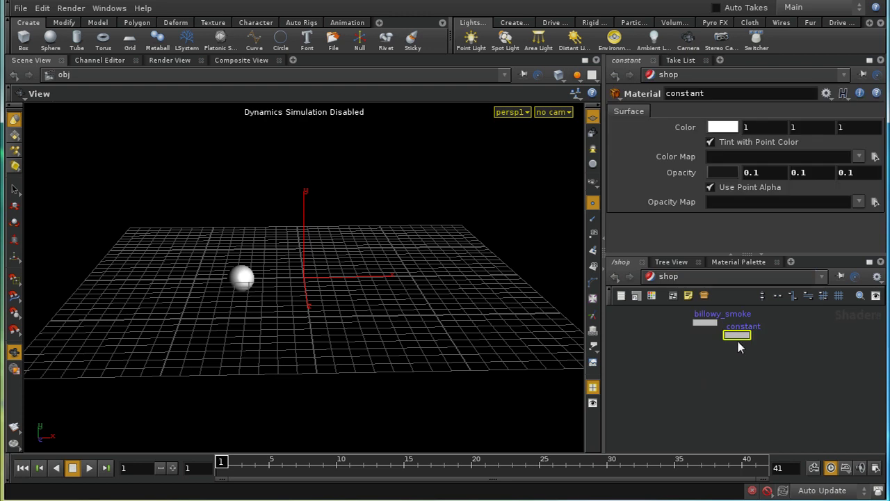
drag(739, 339, 703, 348)
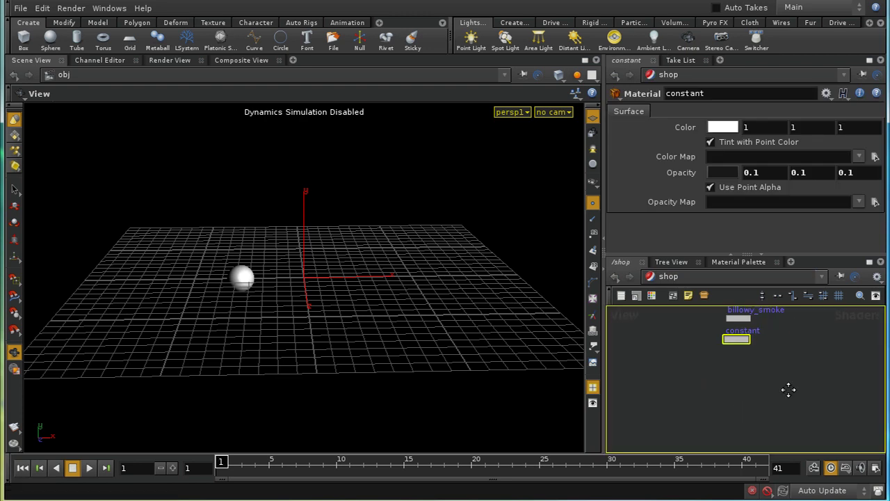
key(Tab)
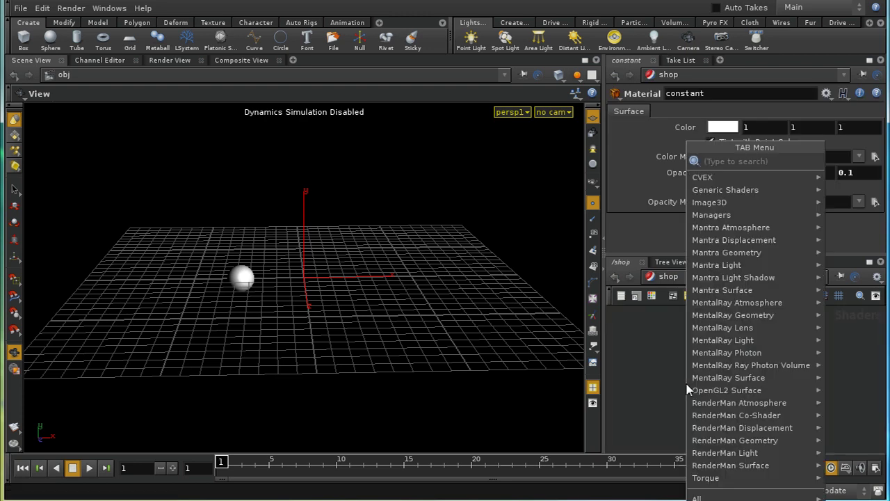
mouse_move(731, 254)
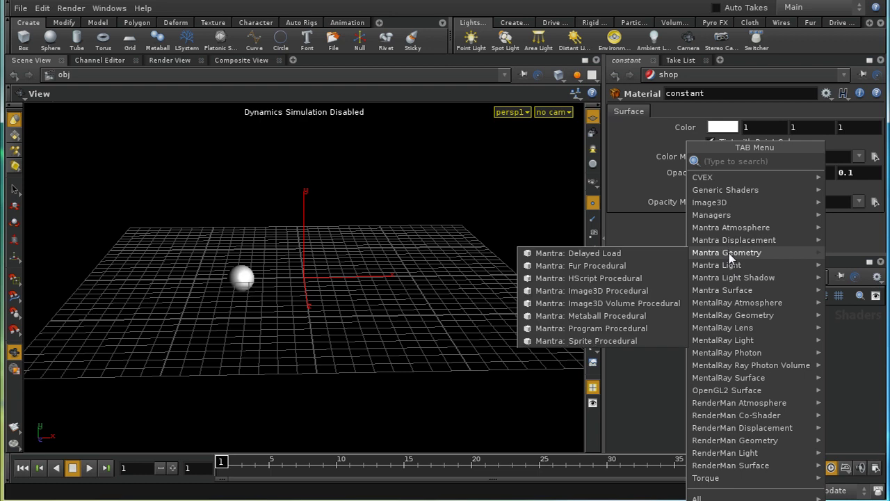
click(629, 255)
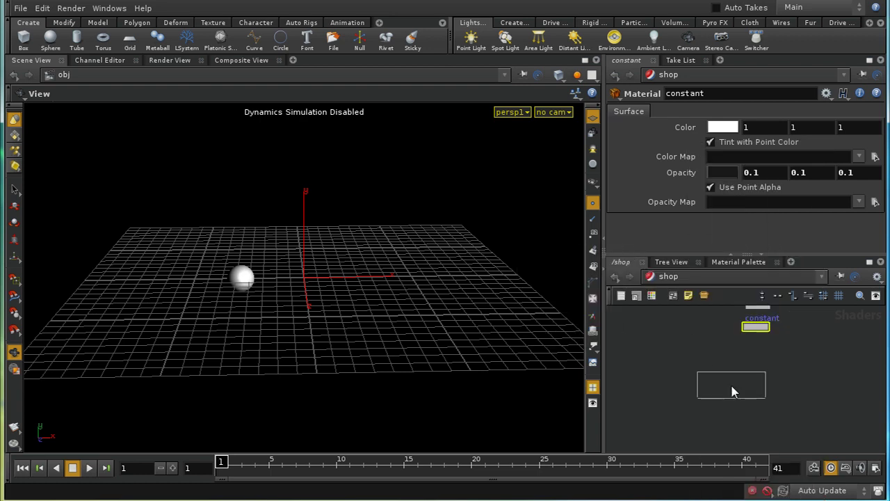
click(717, 374)
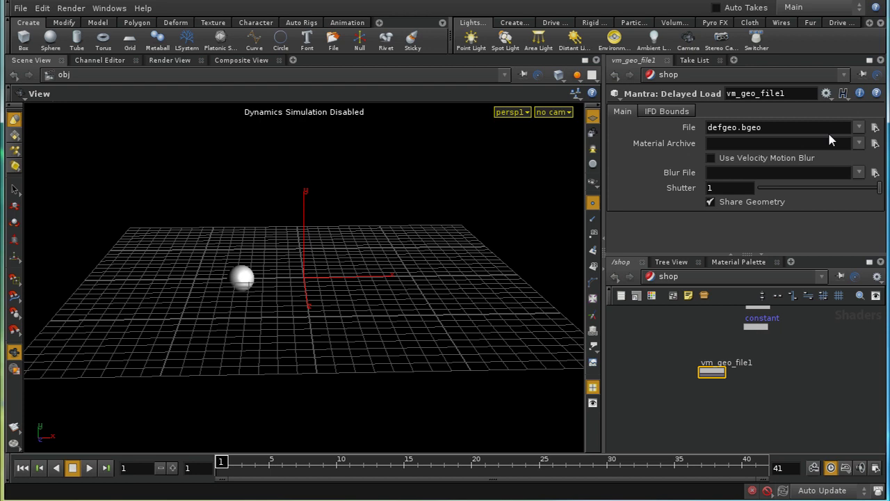
Set vm_geo_file1 to the $HIP/geo sequence particles._wedge_seed_0.000000.$F.bgeo, with Use Velocity Motion Blur on and Share Geometry off
click(875, 128)
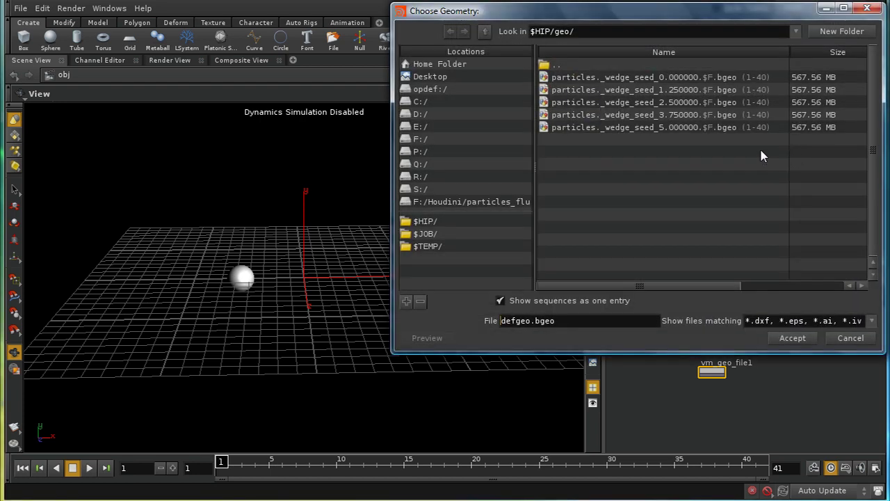
click(754, 78)
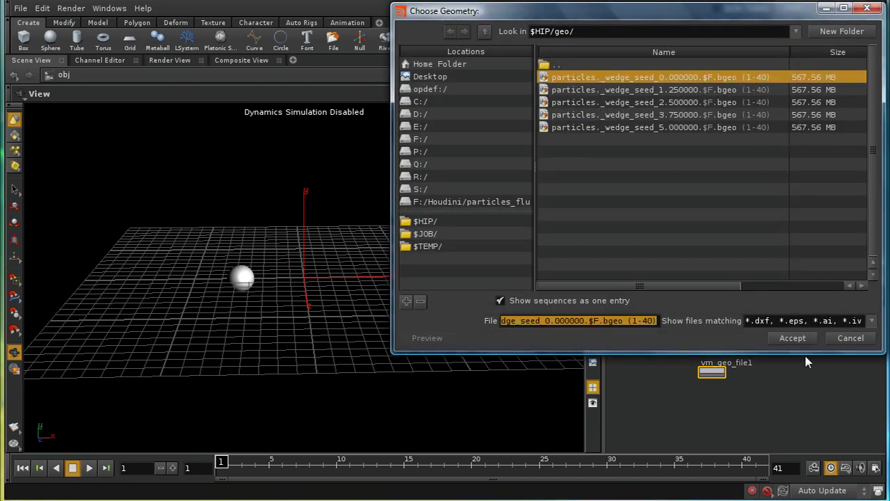
click(792, 338)
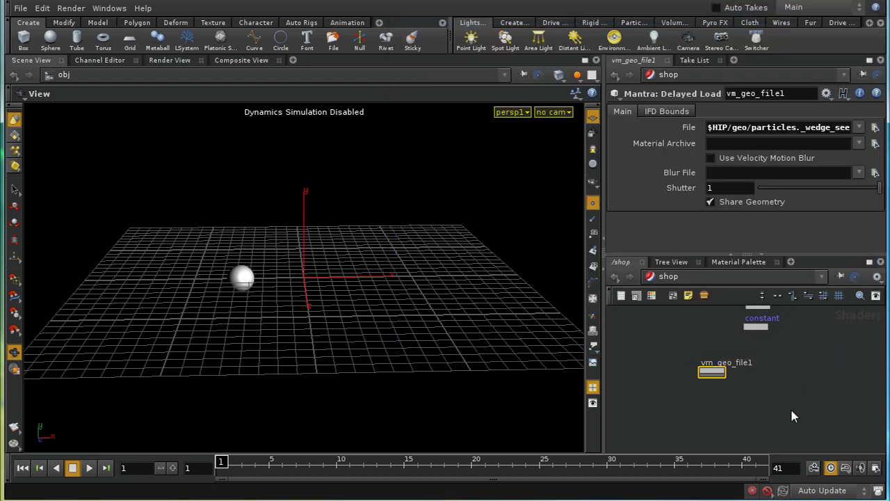
click(711, 158)
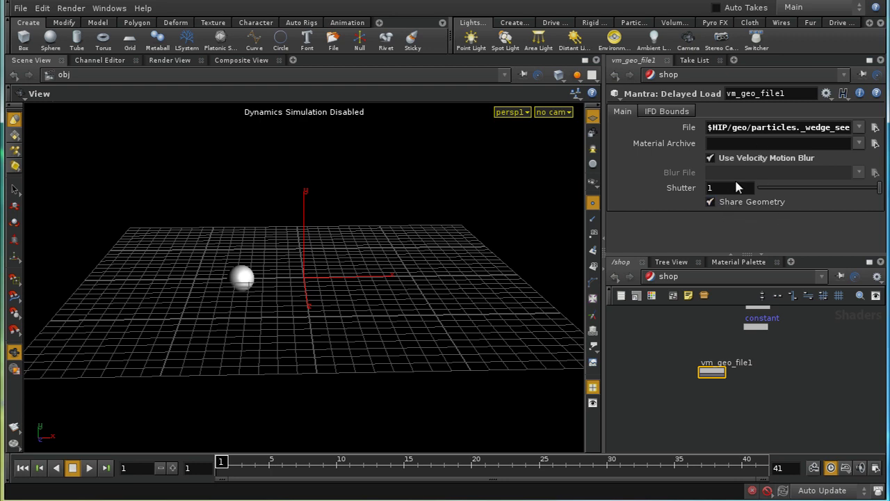
click(710, 203)
Duplicate the vm_geo_file1 shader four times and arrange the copies in a column beneath it
click(713, 376)
key(ctrl+c)
key(ctrl+v)
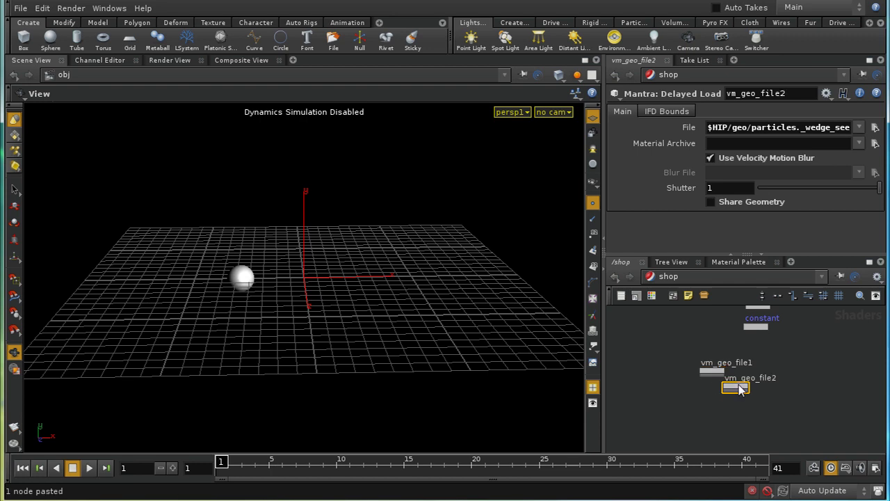
drag(738, 386, 716, 409)
key(ctrl+v)
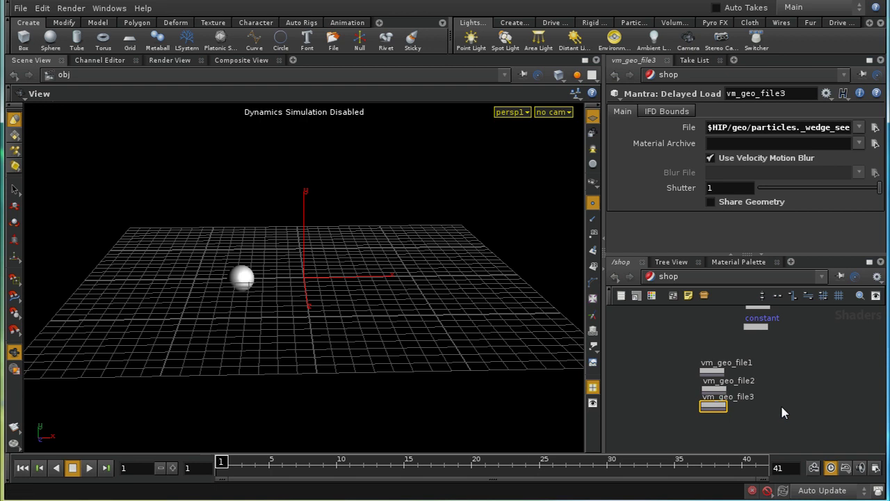
key(ctrl+v)
drag(784, 414, 718, 422)
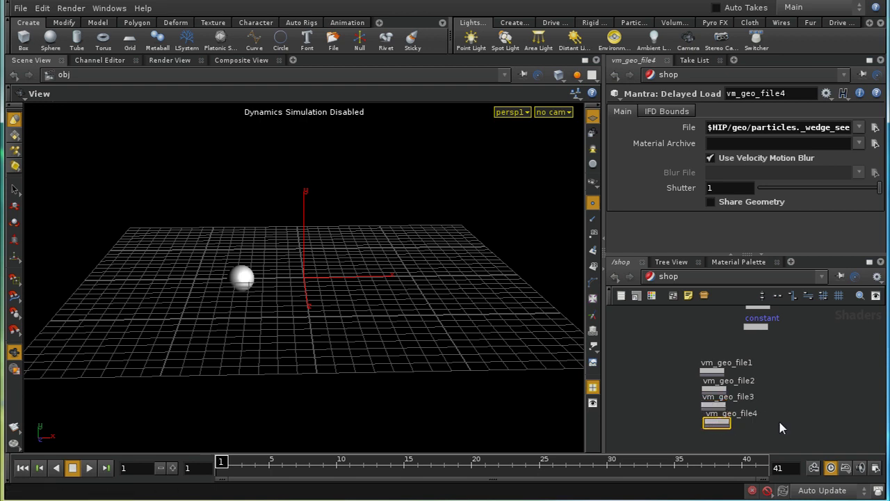
key(ctrl+c)
key(ctrl+v)
drag(779, 427, 725, 444)
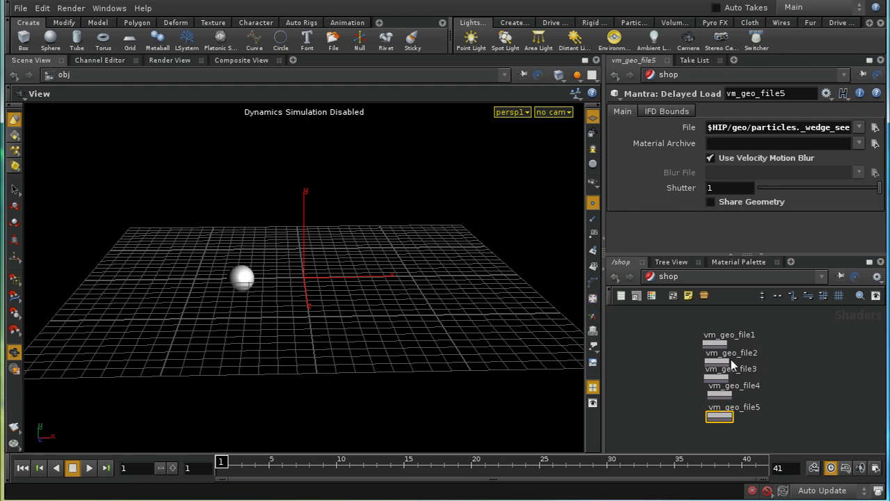
Set the geometry file of vm_geo_file2 to the particles._wedge_seed_1.250000.$F.bgeo sequence
click(719, 362)
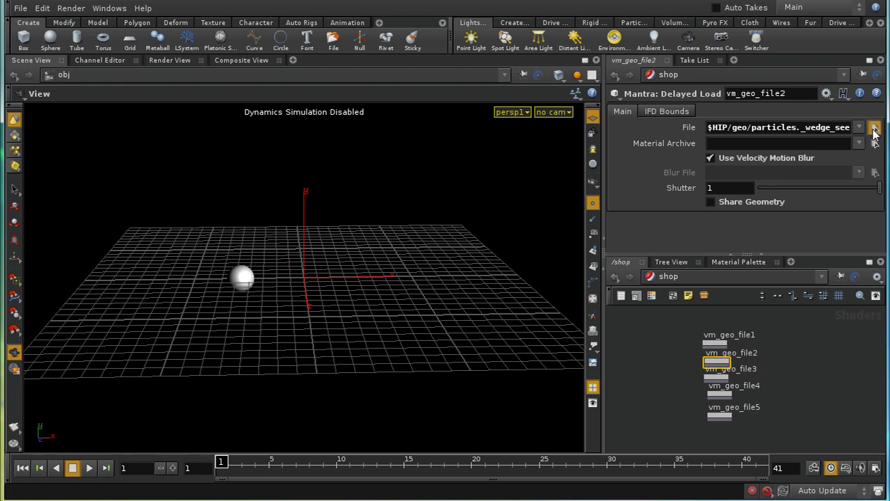
click(875, 129)
click(666, 92)
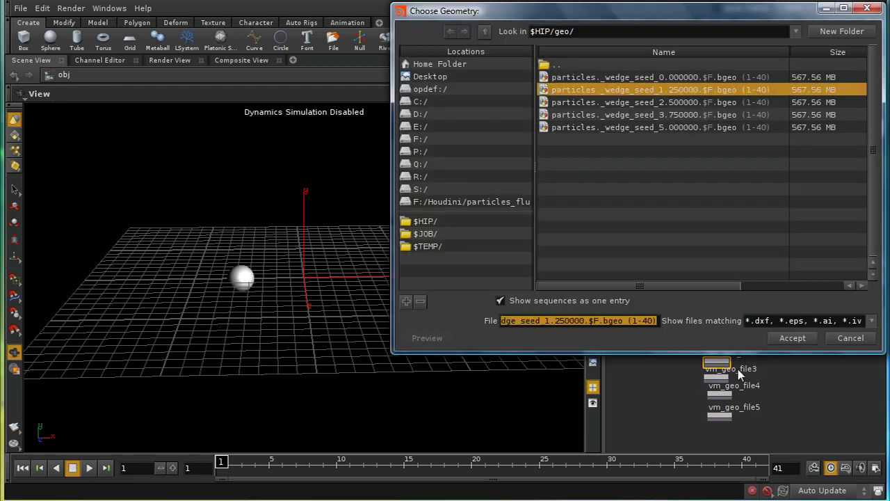
click(792, 338)
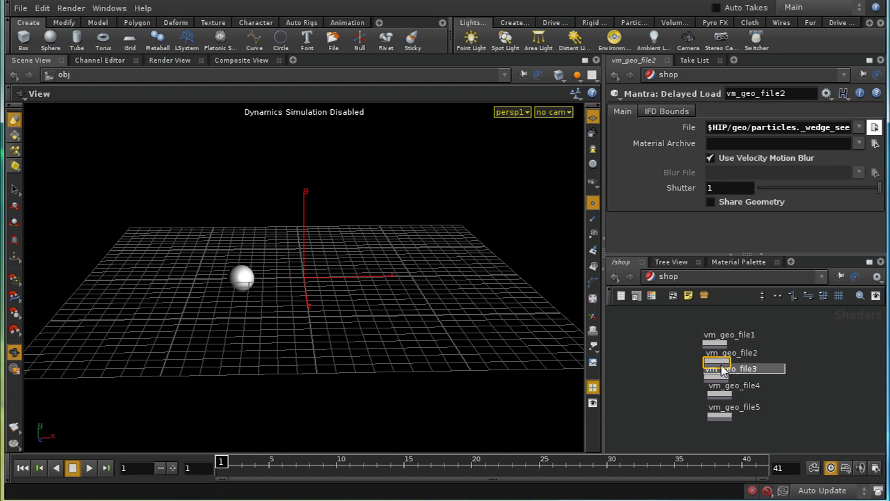
Set the geometry file of vm_geo_file3 to the particles._wedge_seed_2.500000.$F.bgeo sequence
click(716, 377)
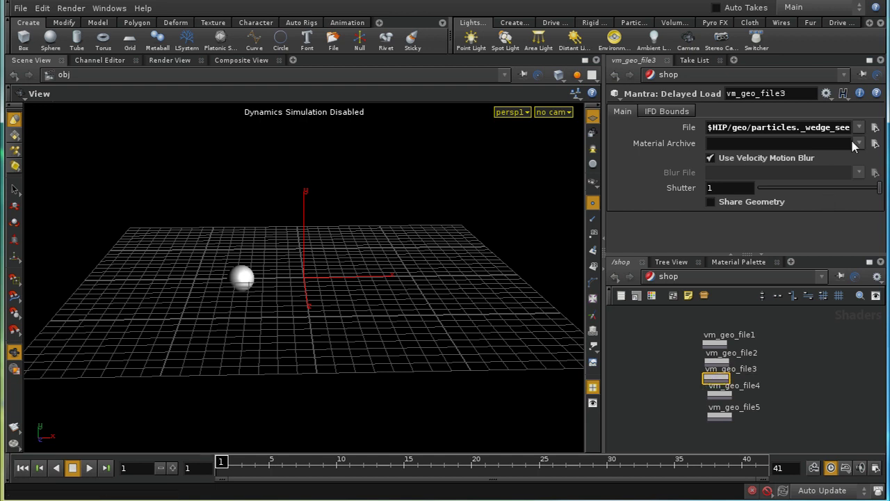
click(875, 127)
click(626, 103)
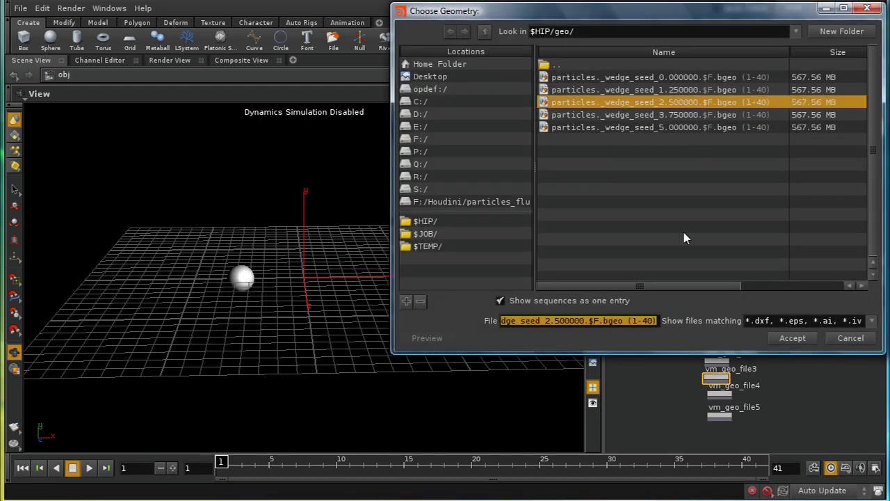
click(786, 339)
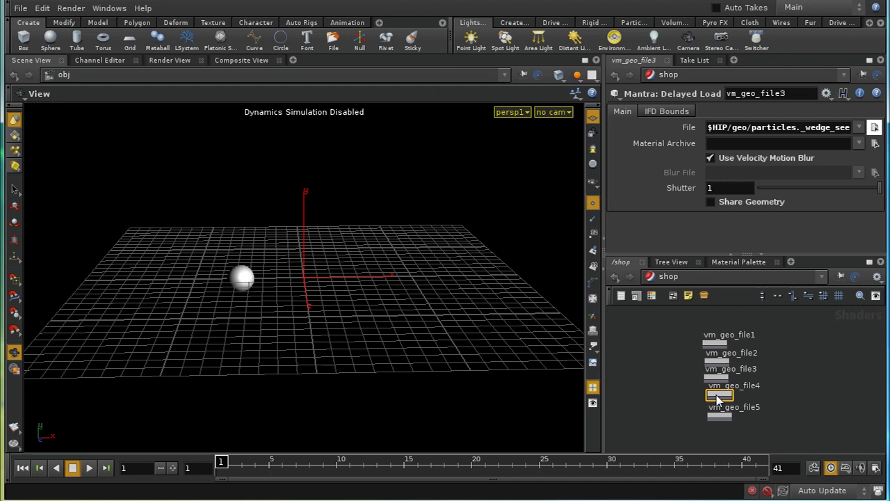
Set the geometry file of vm_geo_file4 to the particles._wedge_seed_3.750000.$F.bgeo sequence
click(718, 396)
click(875, 128)
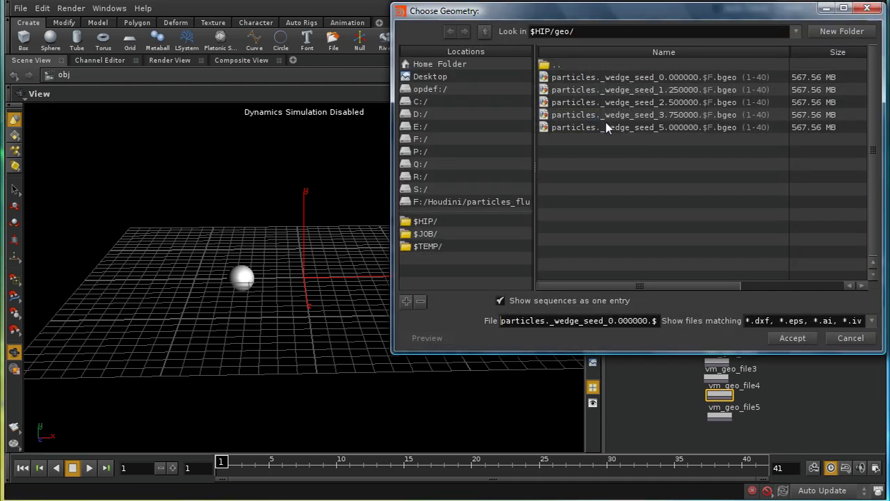
click(605, 118)
click(792, 338)
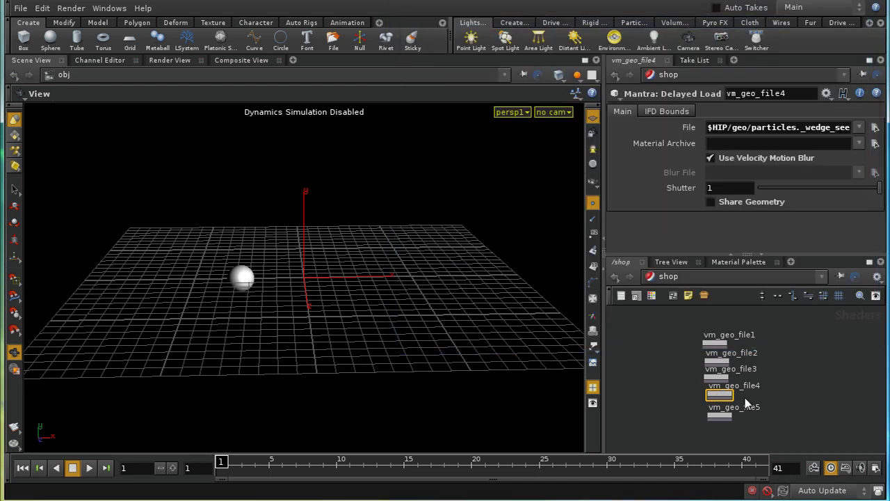
Set the geometry file of vm_geo_file5 to the particles._wedge_seed_5.000000.$F.bgeo sequence
click(720, 416)
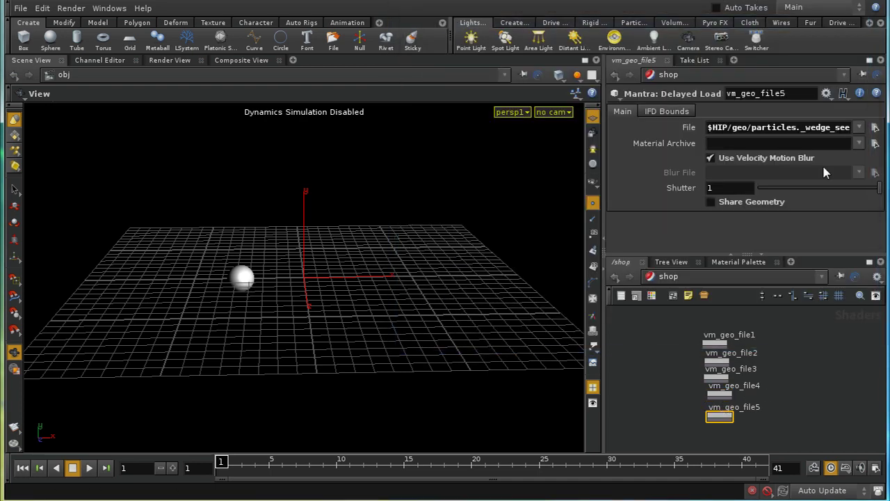
click(875, 128)
click(607, 130)
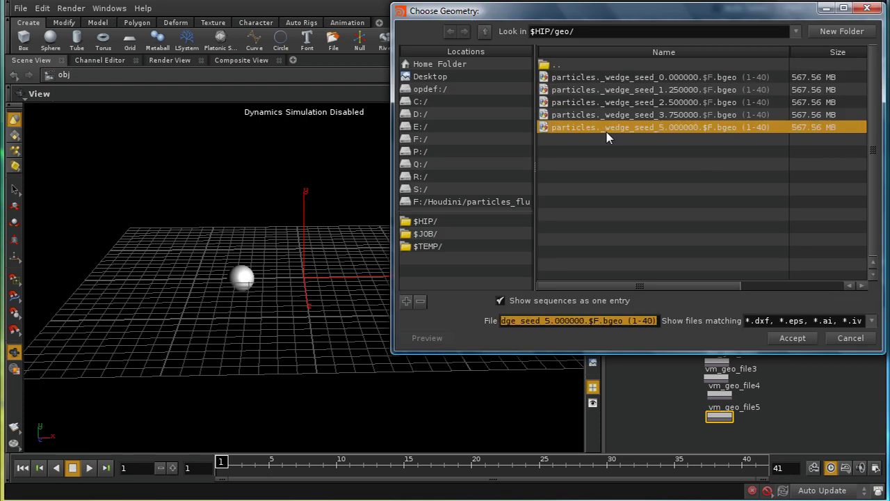
click(793, 339)
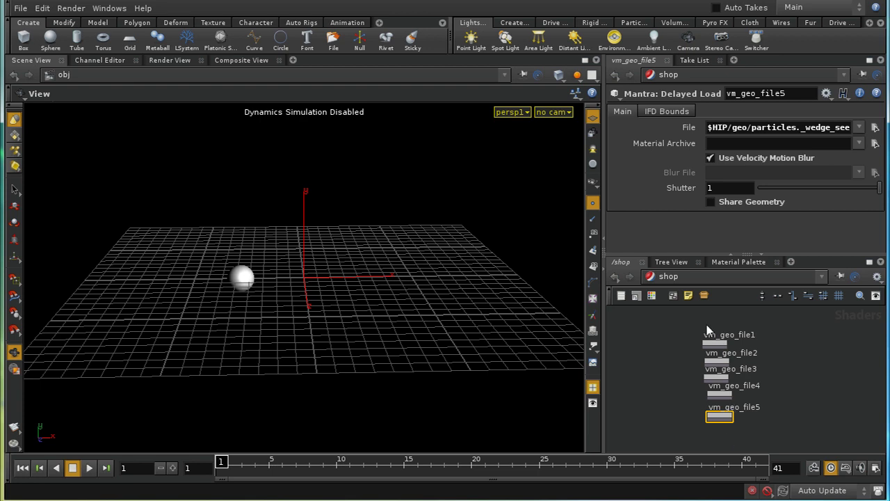
click(669, 277)
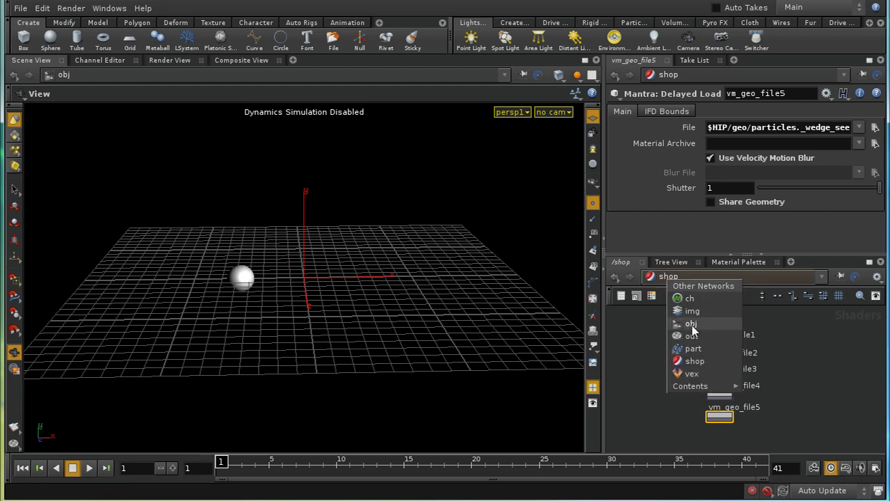
click(692, 324)
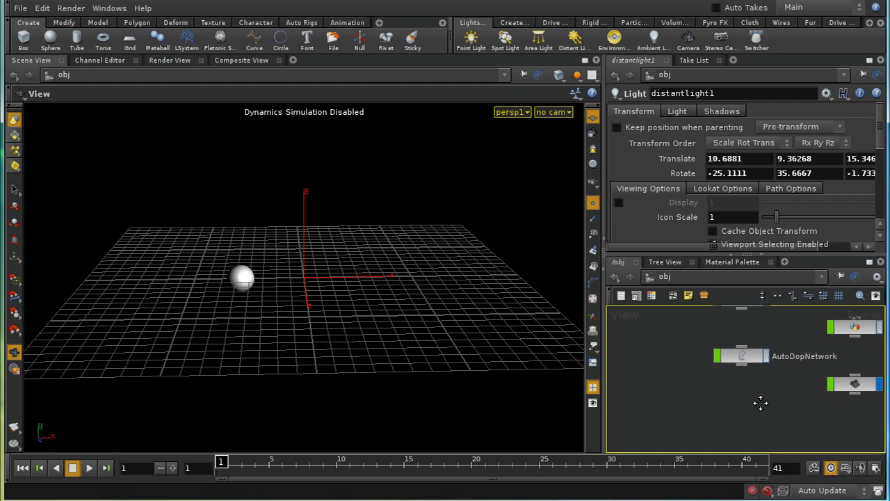
middle_drag(761, 402, 731, 376)
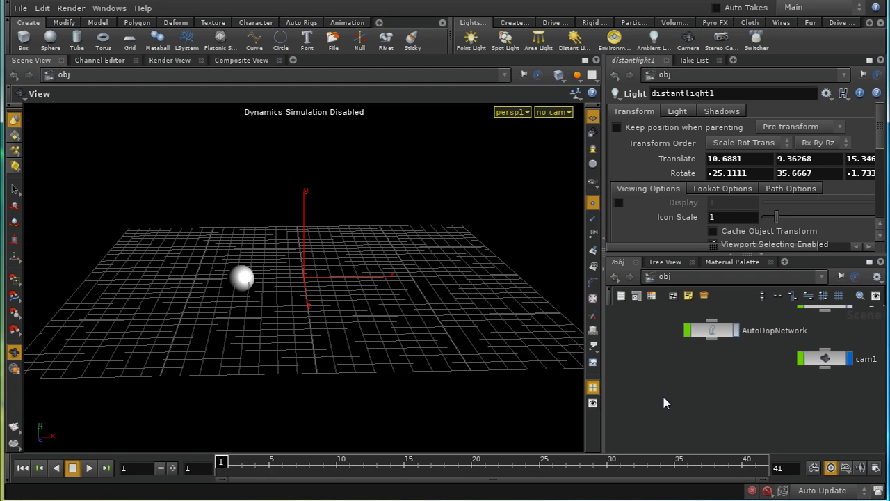
click(669, 276)
click(692, 358)
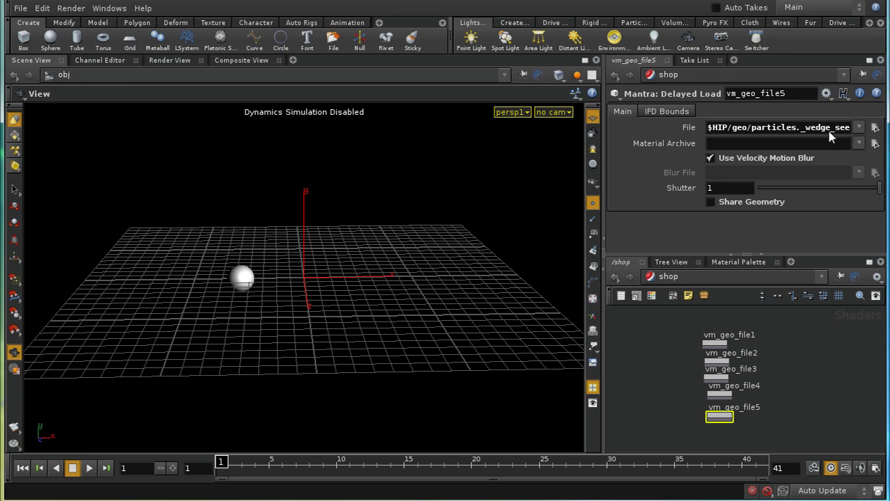
Add a SubNetwork at the object level below AutoDopNetwork and name it proxy_geo
click(668, 276)
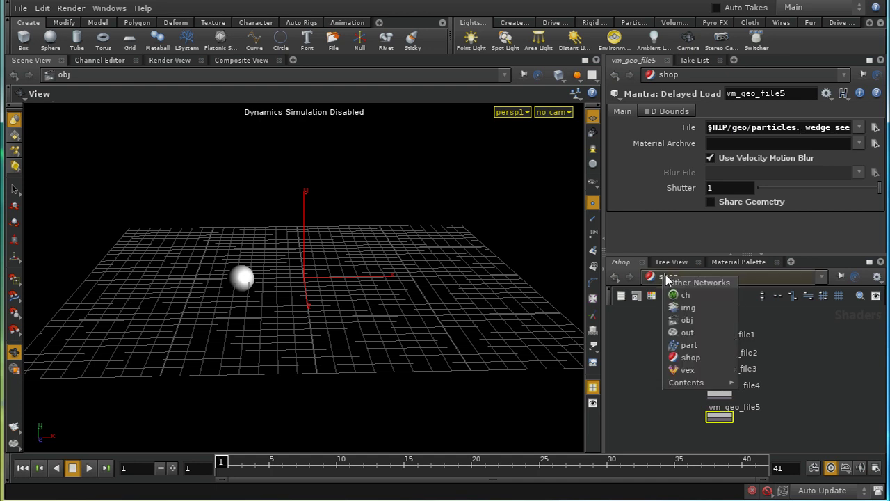
click(678, 320)
middle_drag(737, 410, 711, 406)
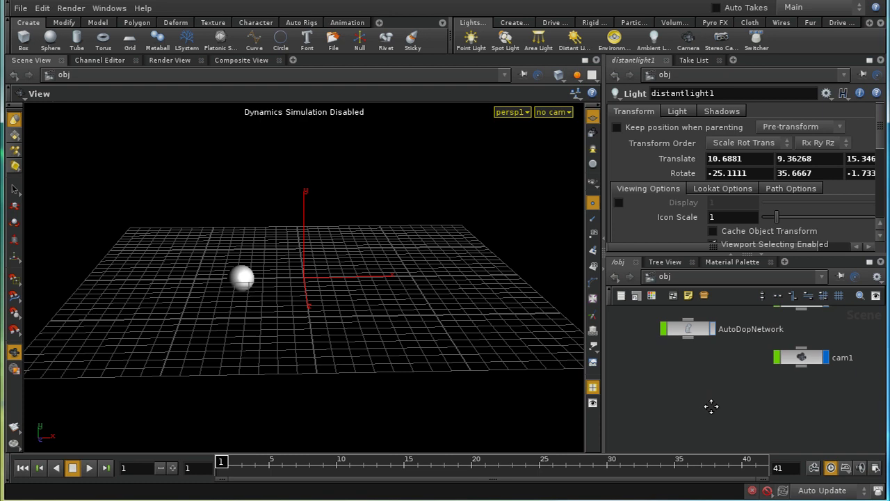
key(Tab)
text(sub)
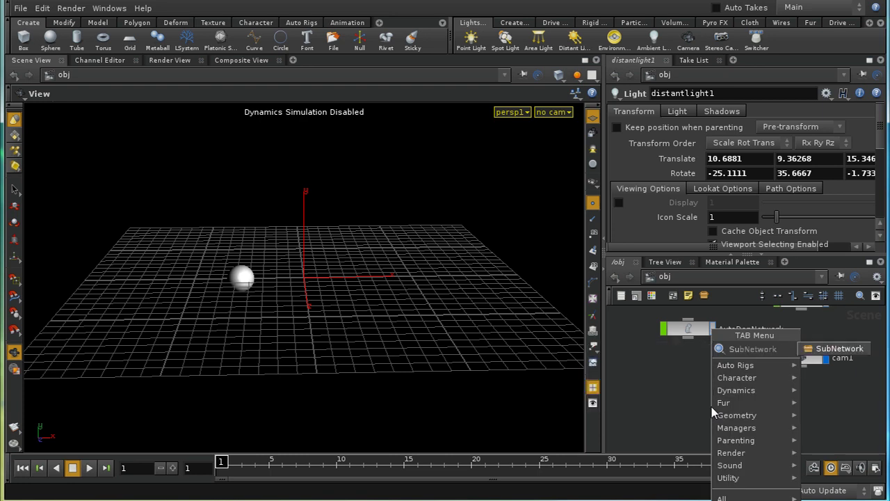
click(837, 349)
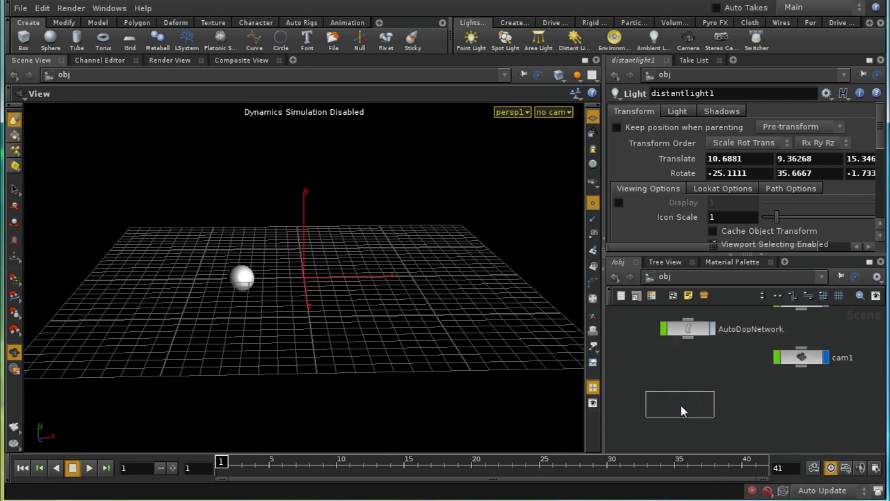
click(692, 406)
click(725, 93)
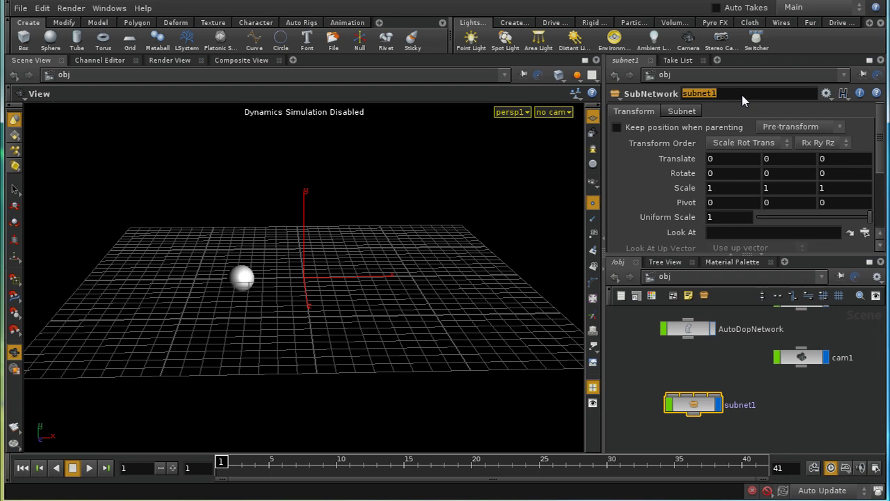
text(proxy_geo)
key(Return)
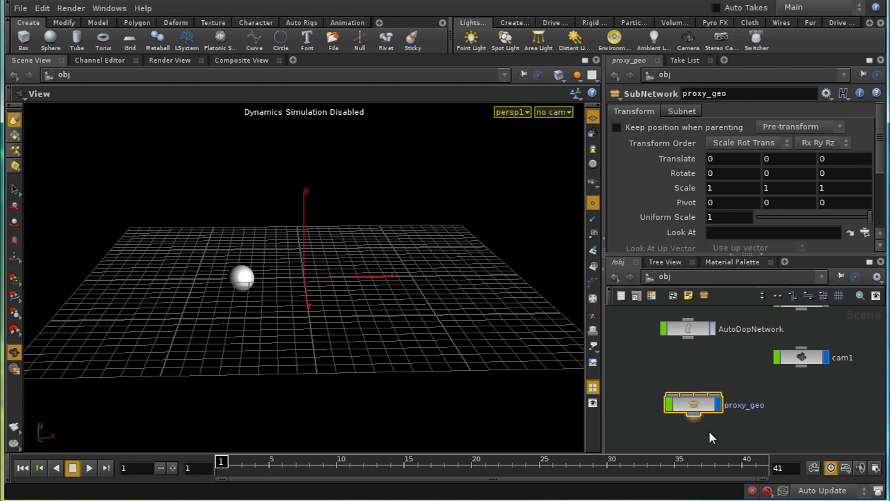
Add a Geometry object inside the proxy_geo subnetwork
double_click(689, 404)
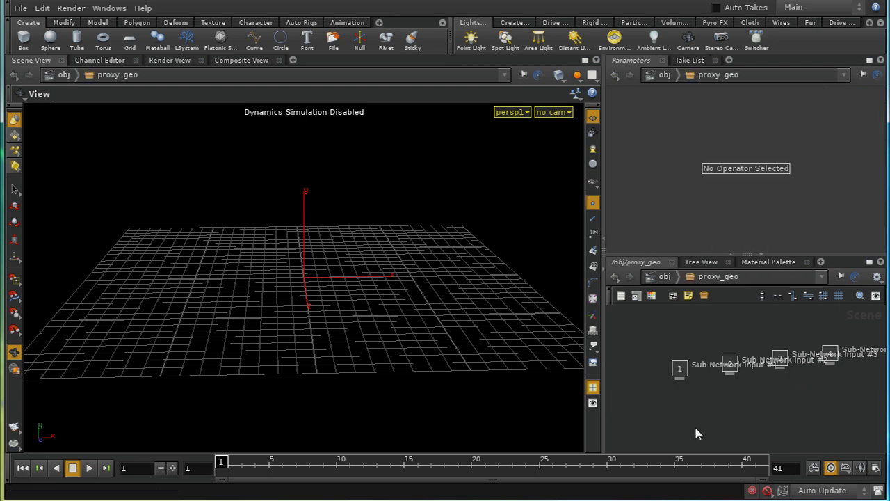
key(Tab)
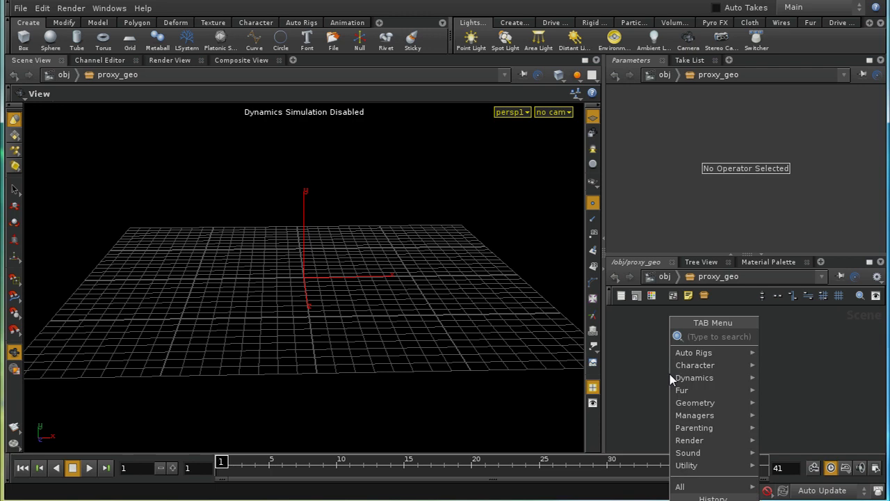
text(ge)
click(803, 338)
click(737, 363)
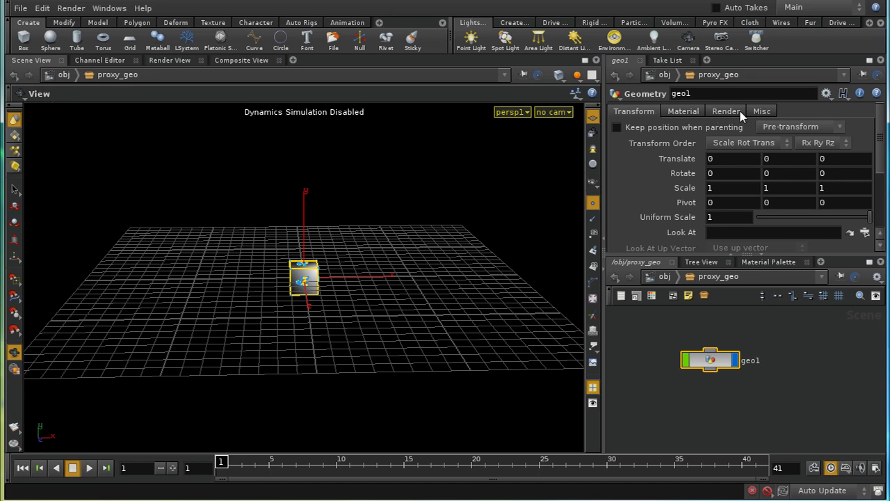
Set geo1's procedural shader to /shop/vm_geo_file1 and enable Render As Points (Mantra)
click(687, 112)
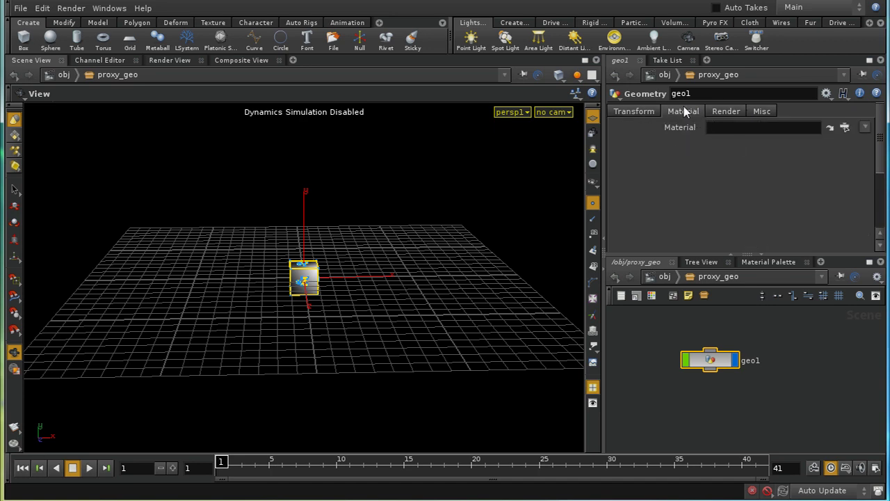
click(725, 113)
click(779, 169)
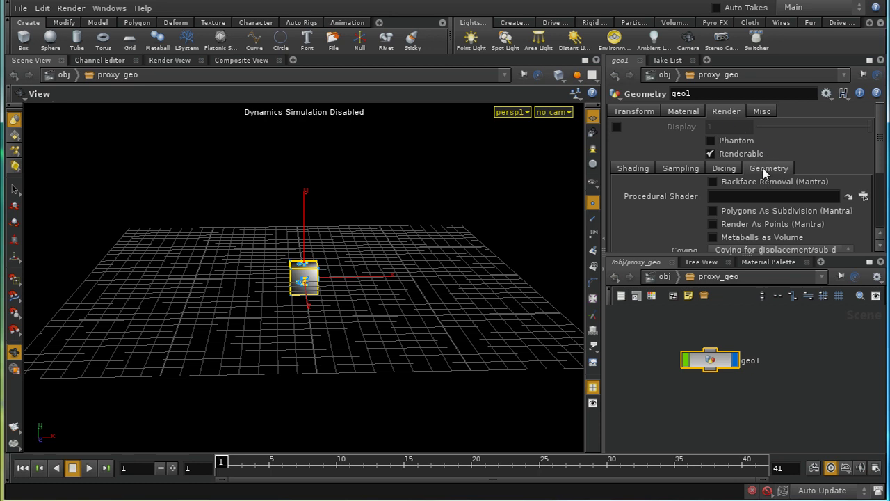
click(863, 197)
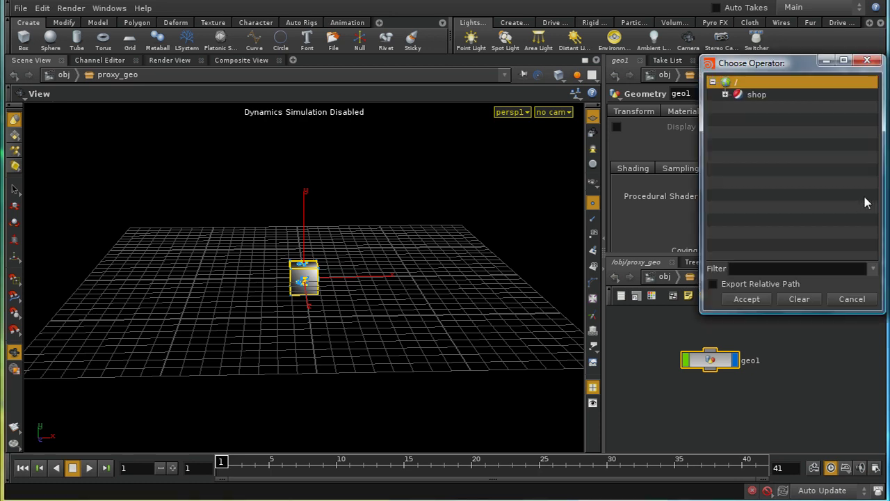
click(725, 94)
click(799, 110)
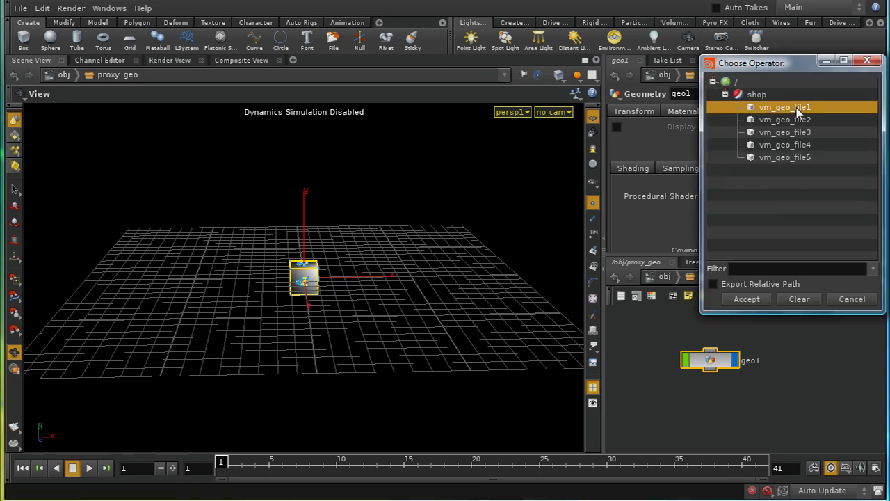
click(747, 299)
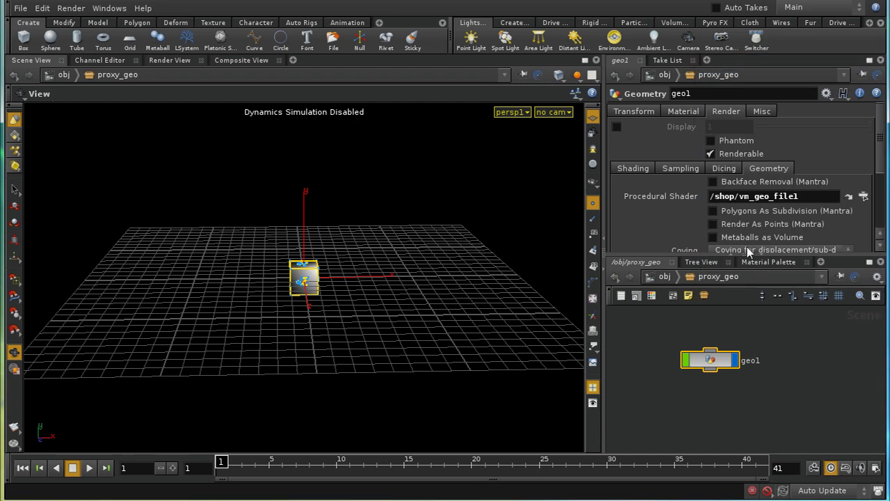
click(712, 224)
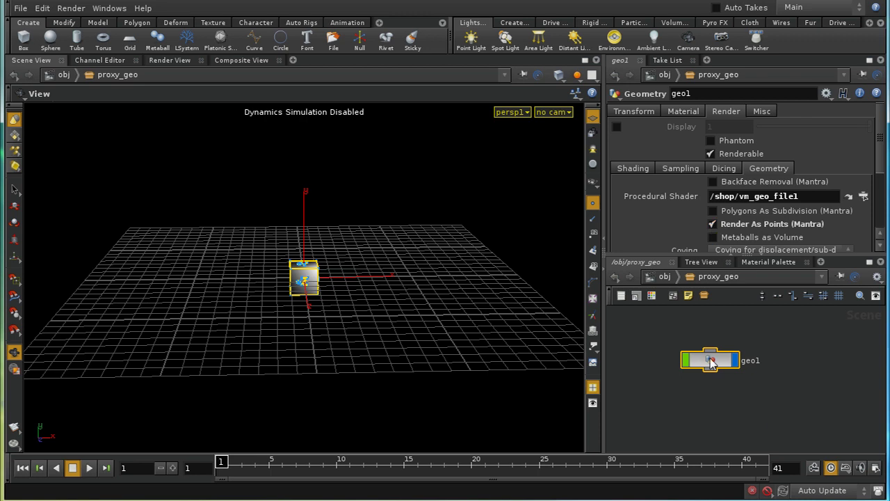
Duplicate geo1, place the copy below it, and set the copy's procedural shader to /shop/vm_geo_file2
key(ctrl+c)
key(ctrl+v)
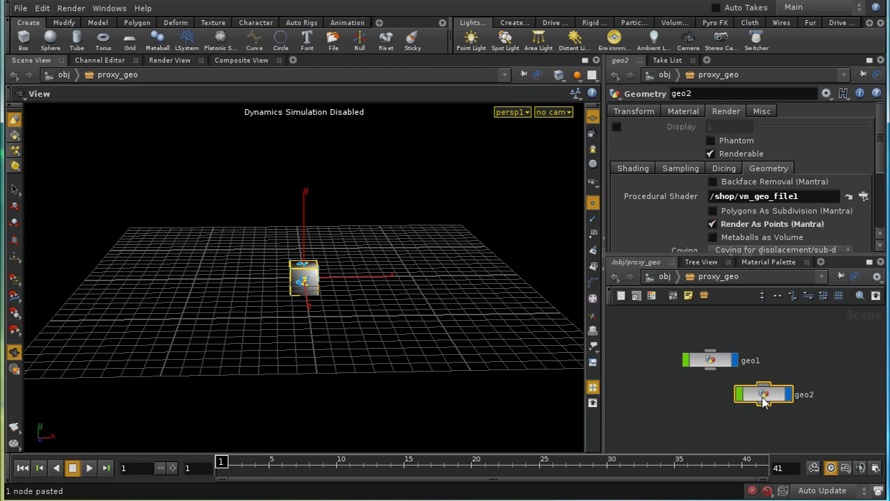
drag(755, 398, 692, 412)
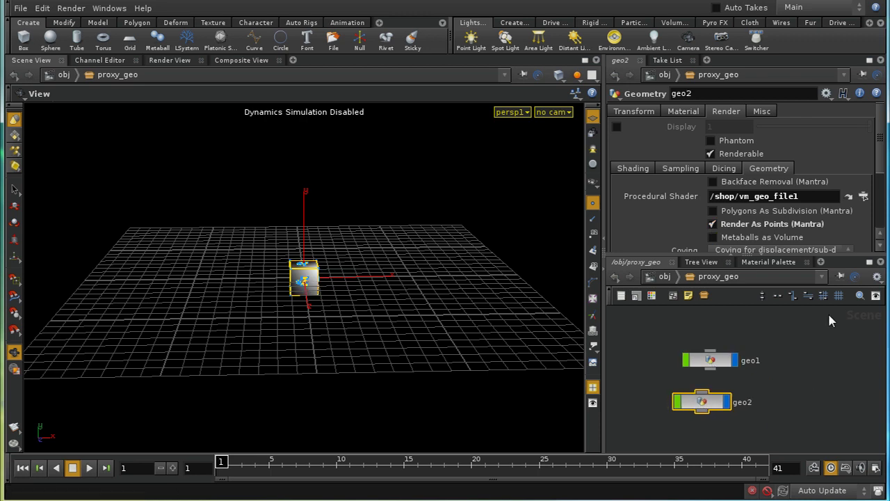
click(862, 196)
click(785, 120)
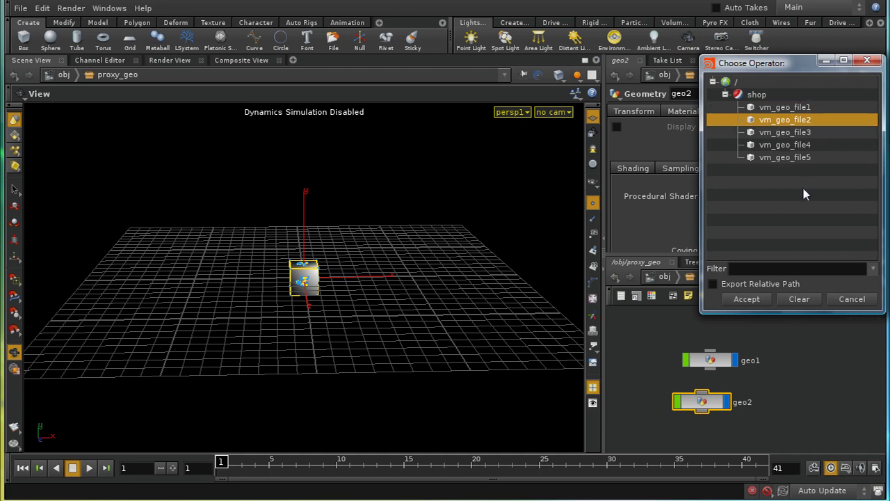
click(743, 297)
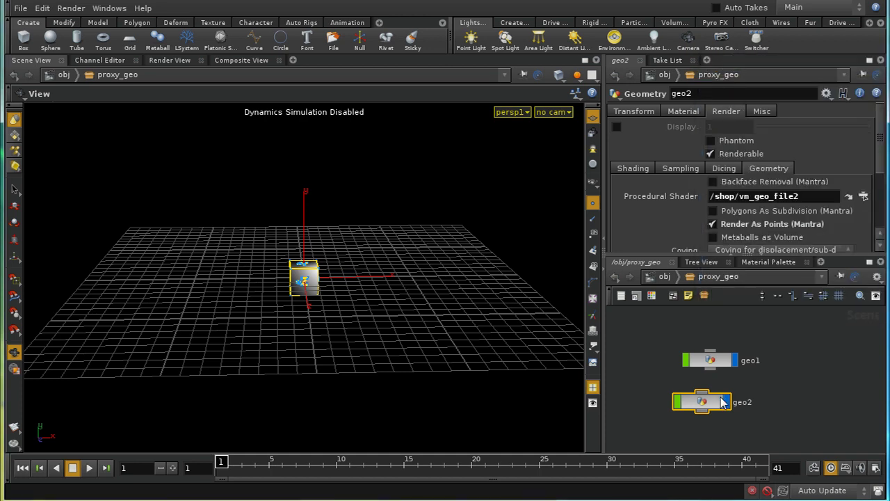
Duplicate geo2, place the copy below it, and set the copy's procedural shader to /shop/vm_geo_file3
key(ctrl+c)
key(ctrl+v)
drag(768, 435, 712, 435)
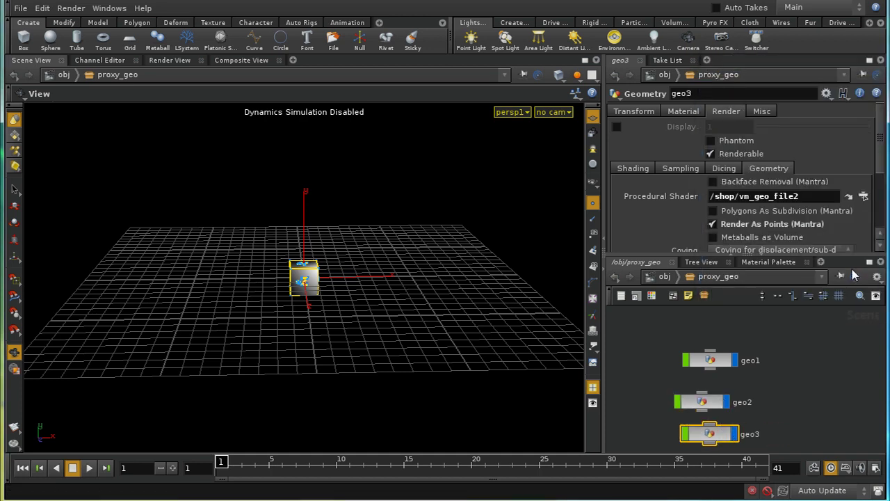
click(863, 196)
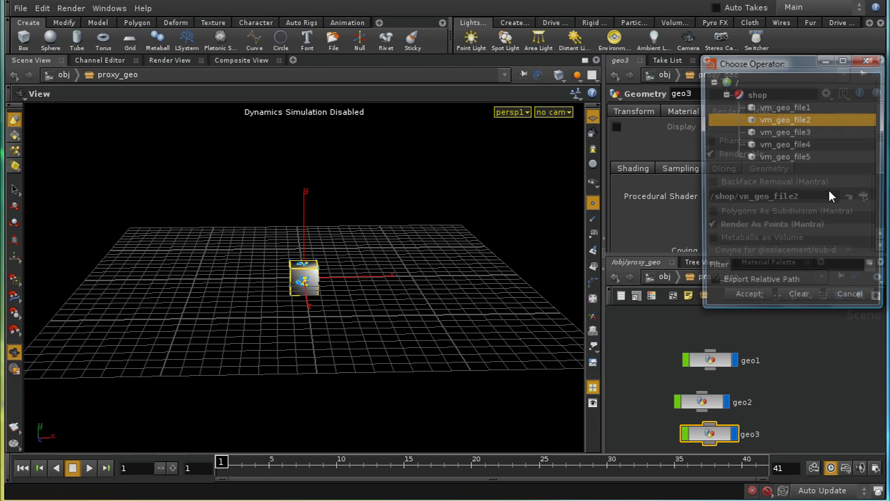
click(769, 132)
click(751, 298)
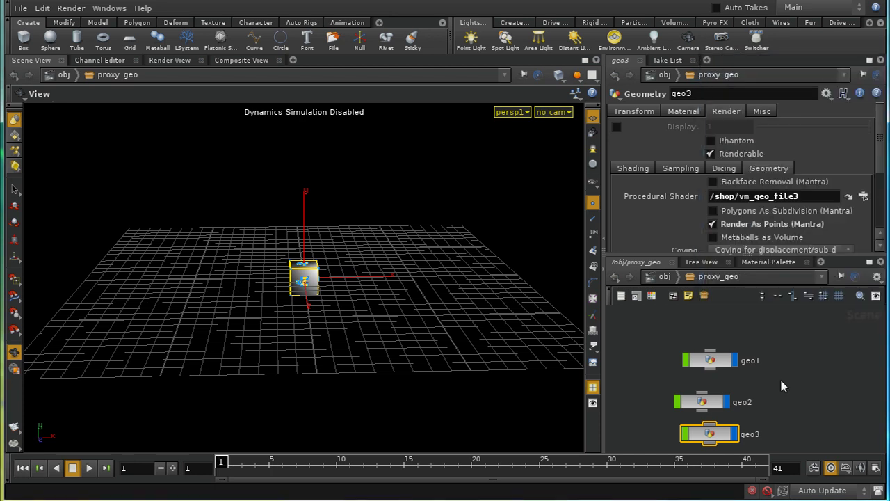
Duplicate geo3, place the copy below it, and set the copy's procedural shader to /shop/vm_geo_file4
middle_drag(779, 377, 782, 332)
key(ctrl+c)
key(ctrl+v)
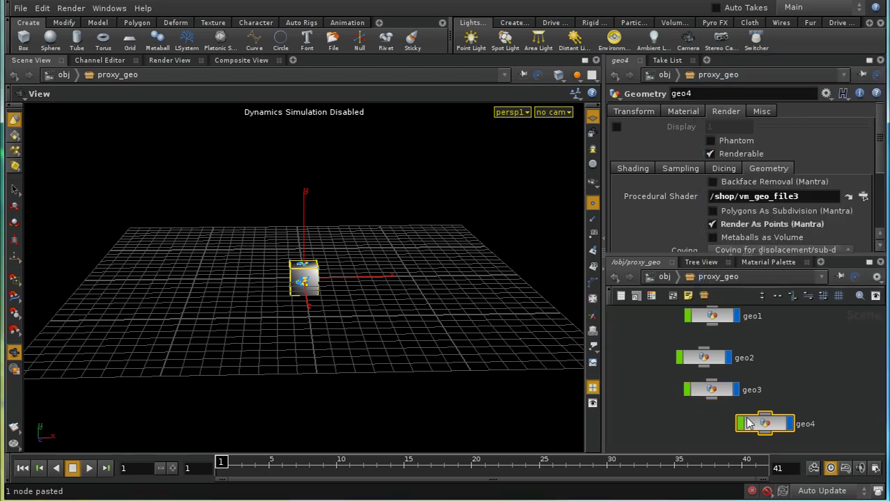
drag(748, 422, 692, 422)
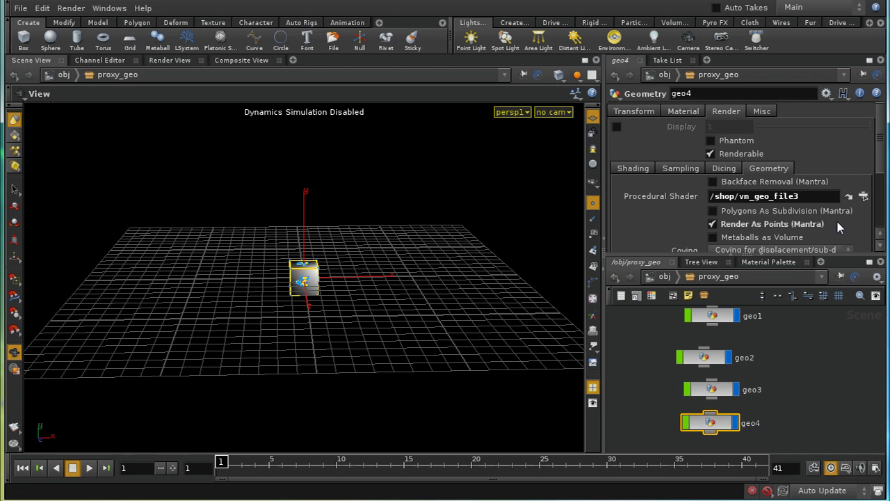
click(863, 197)
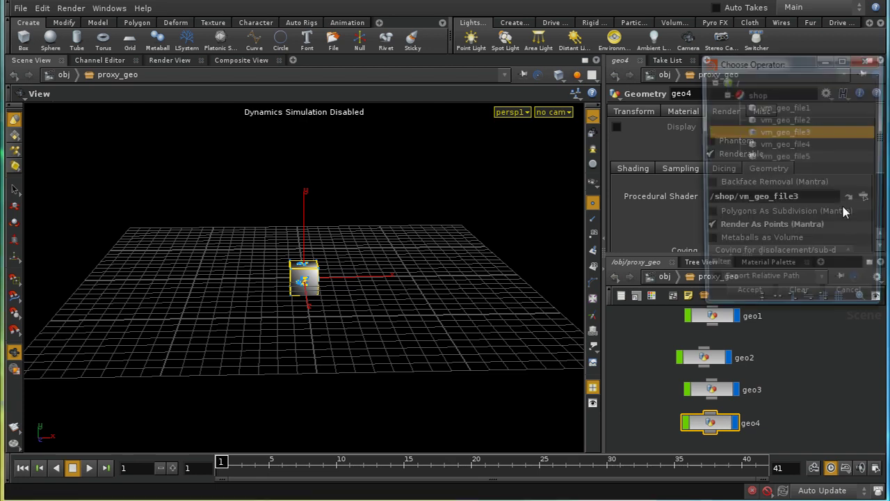
click(800, 145)
click(761, 305)
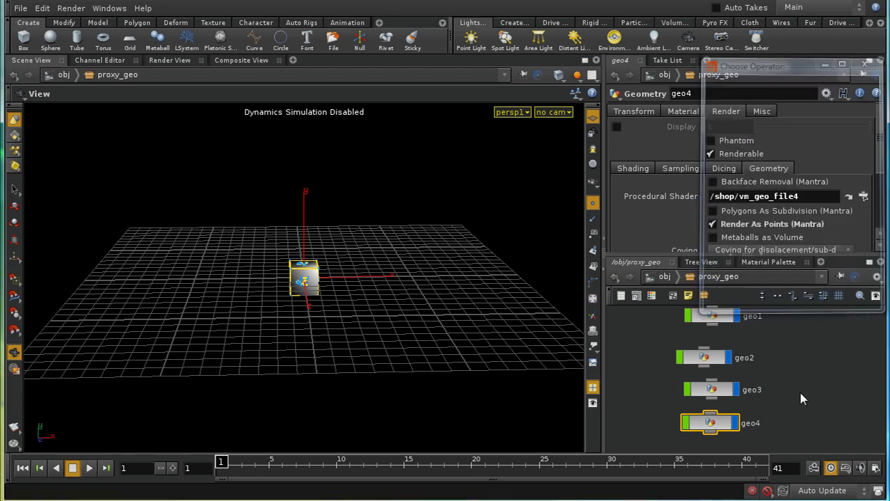
Duplicate geo4, place the copy below it, and set the copy's procedural shader to /shop/vm_geo_file5
key(ctrl+c)
key(ctrl+v)
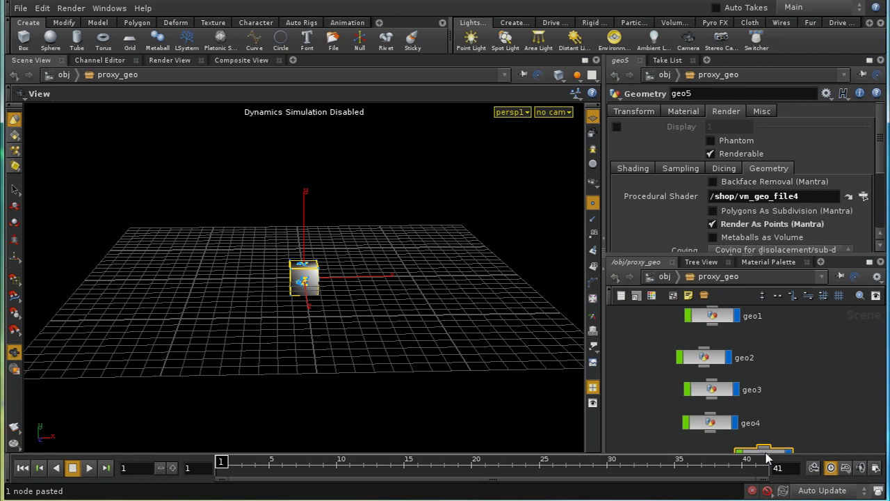
drag(746, 424, 698, 422)
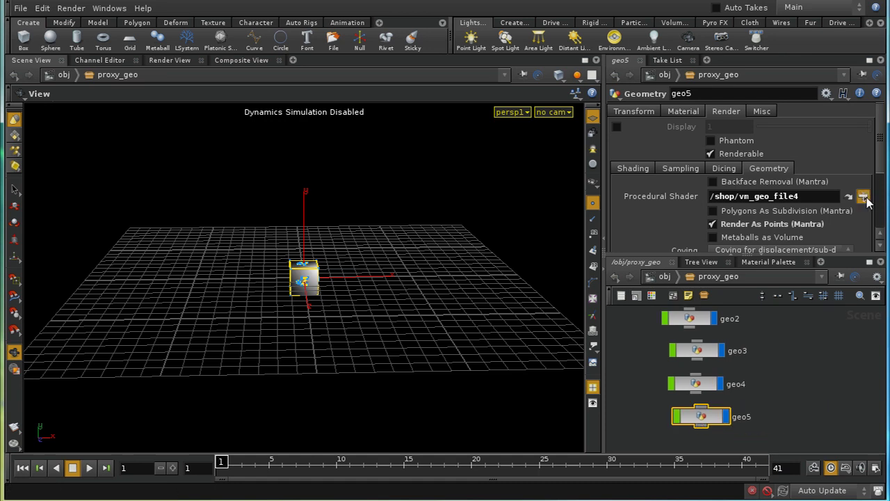
click(863, 196)
click(784, 157)
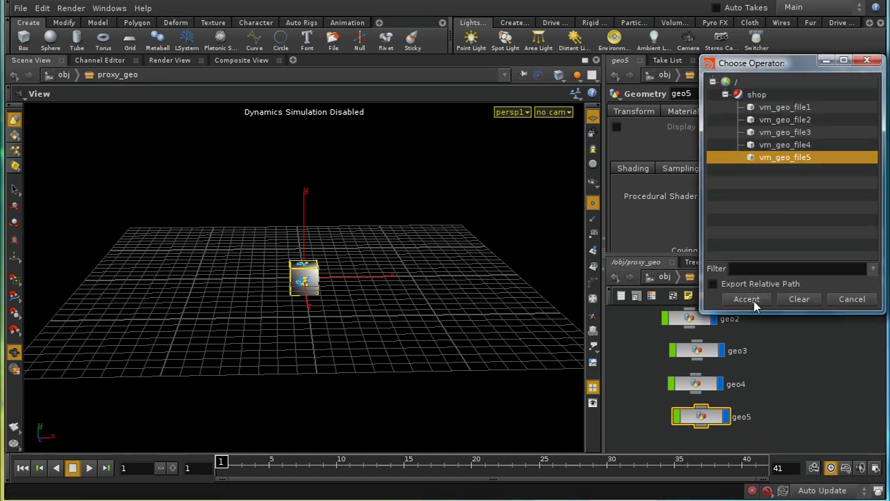
click(754, 301)
Compare the transform parameters of geo1 inside proxy_geo with those of the popnetwork object
middle_drag(806, 331, 819, 392)
middle_drag(757, 334, 770, 369)
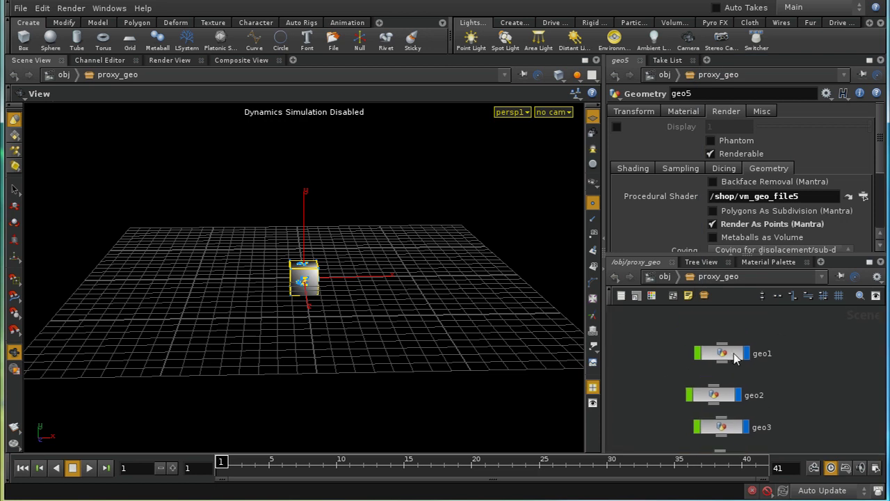
click(722, 352)
click(651, 114)
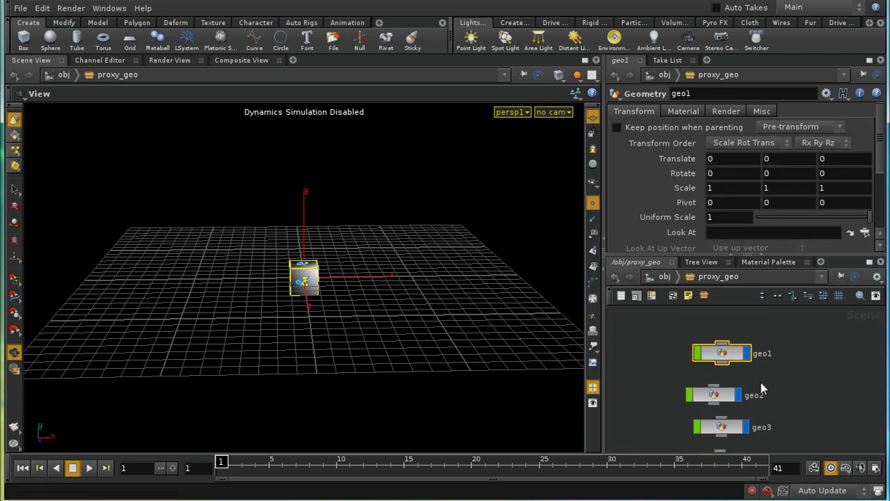
click(665, 276)
middle_drag(783, 399, 749, 427)
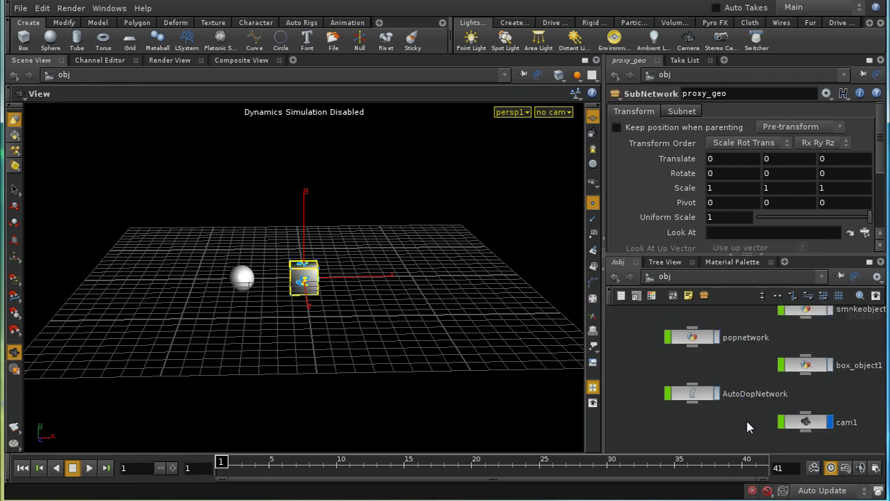
click(698, 340)
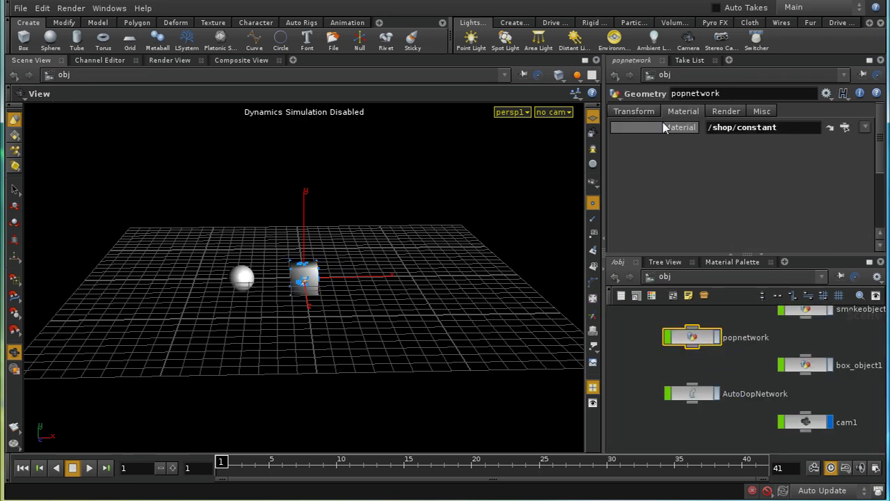
click(635, 111)
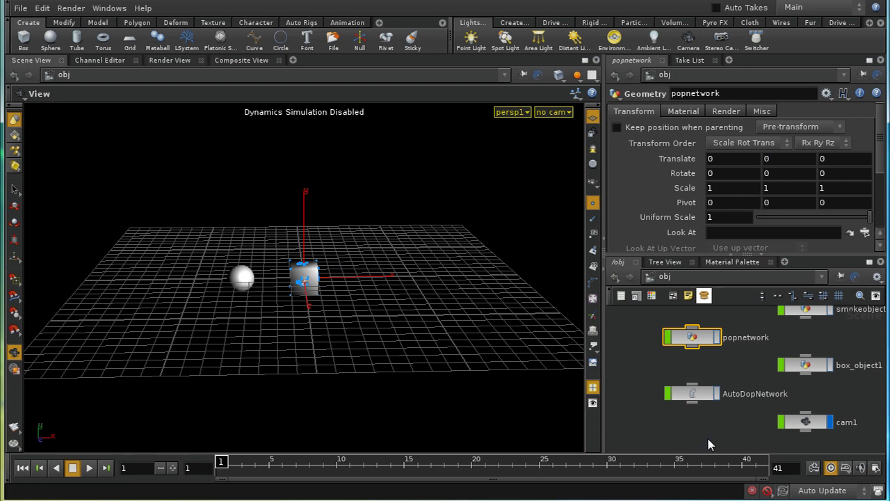
middle_drag(708, 441, 720, 406)
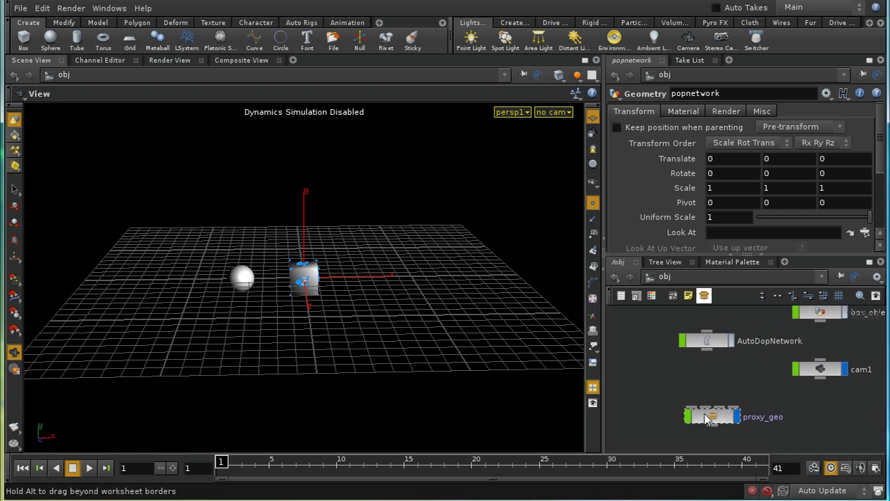
Examine the geo1 to geo5 objects inside proxy_geo, including geo2's procedural shader setting, and return to the object level
double_click(708, 418)
middle_drag(788, 406, 796, 385)
drag(723, 376, 734, 377)
scroll(823, 395, down, 5)
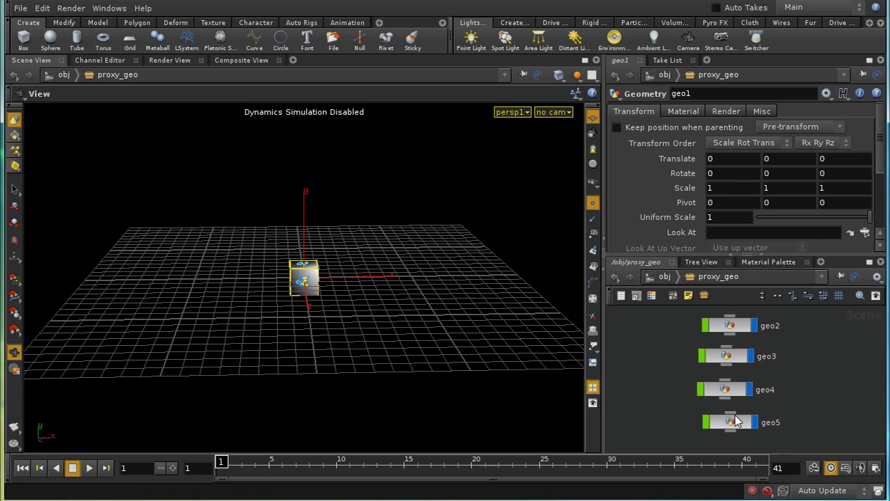
drag(731, 423, 729, 426)
scroll(811, 347, up, 5)
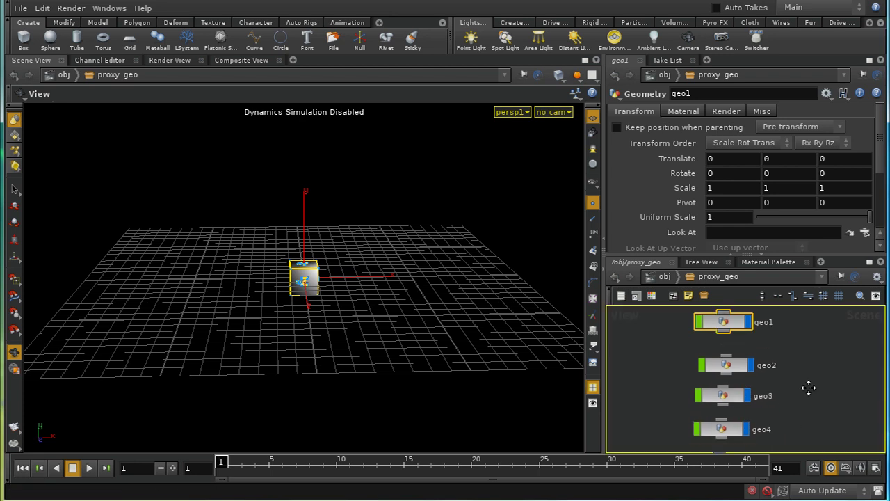
click(738, 376)
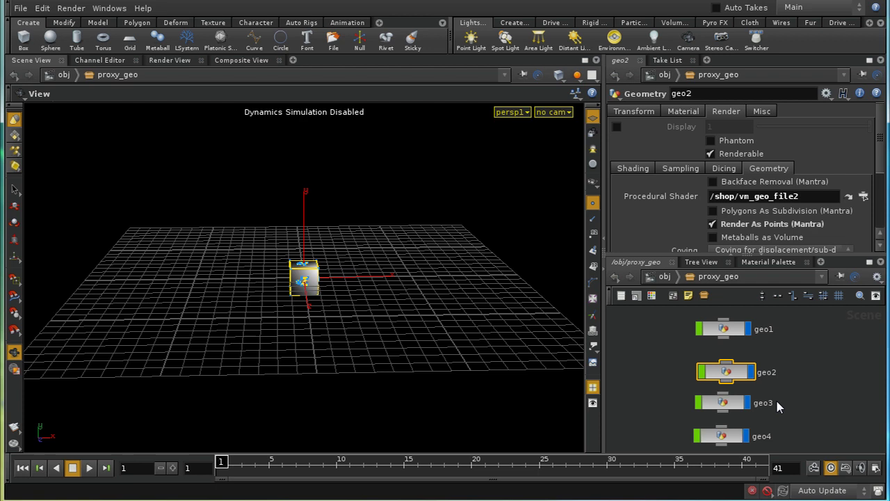
mouse_move(776, 404)
middle_down()
mouse_move(780, 436)
mouse_move(783, 406)
middle_up()
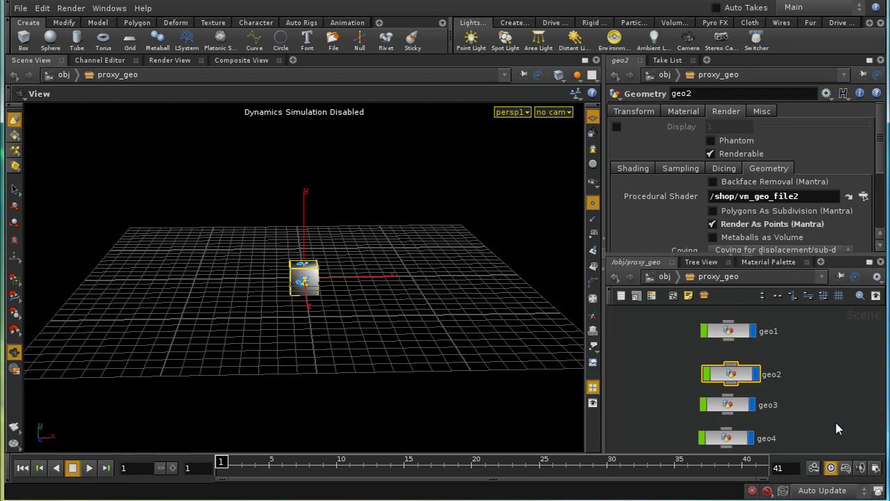
middle_drag(835, 419, 823, 381)
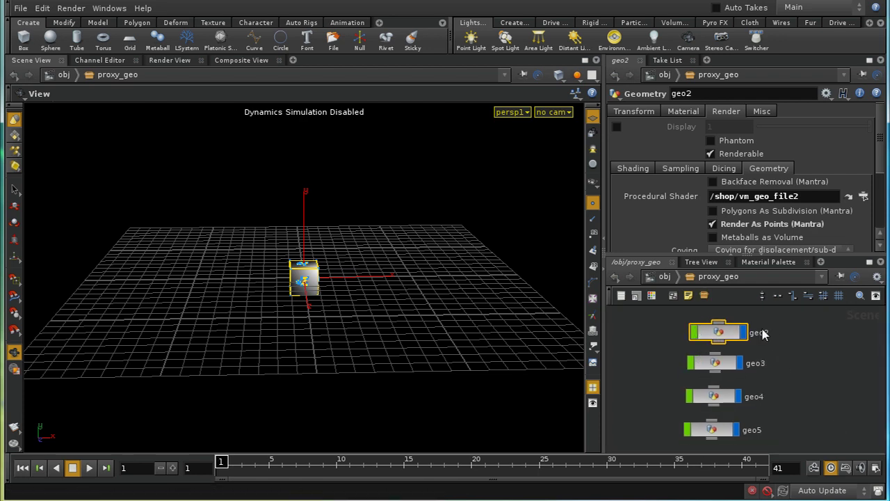
middle_drag(764, 334, 765, 376)
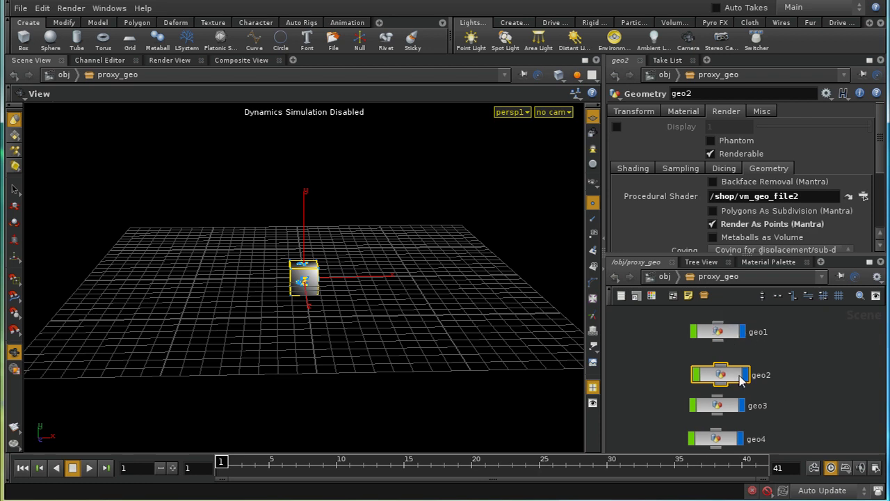
drag(720, 380, 720, 375)
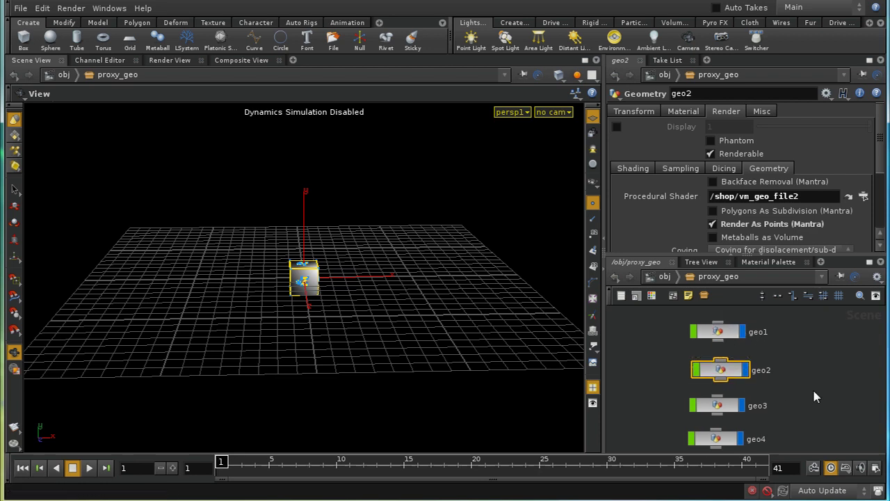
click(665, 277)
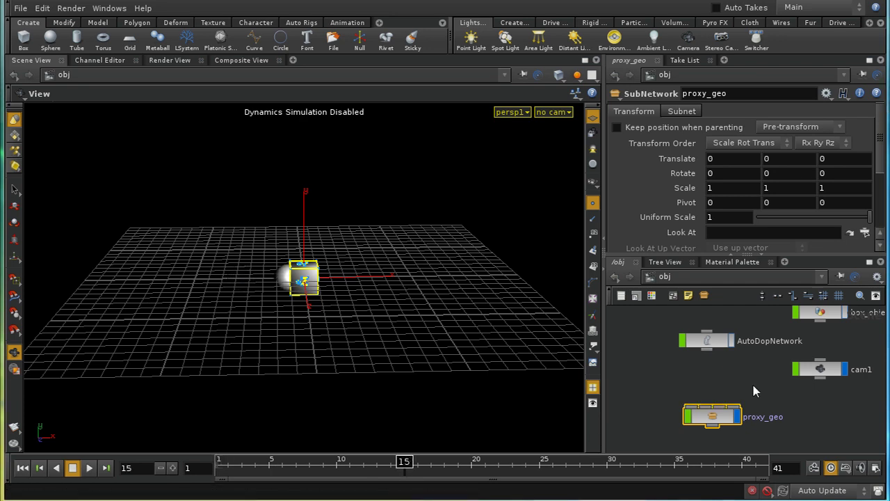
Assign the /shop/constant material to all five objects, geo1 to geo5, inside proxy_geo
double_click(727, 417)
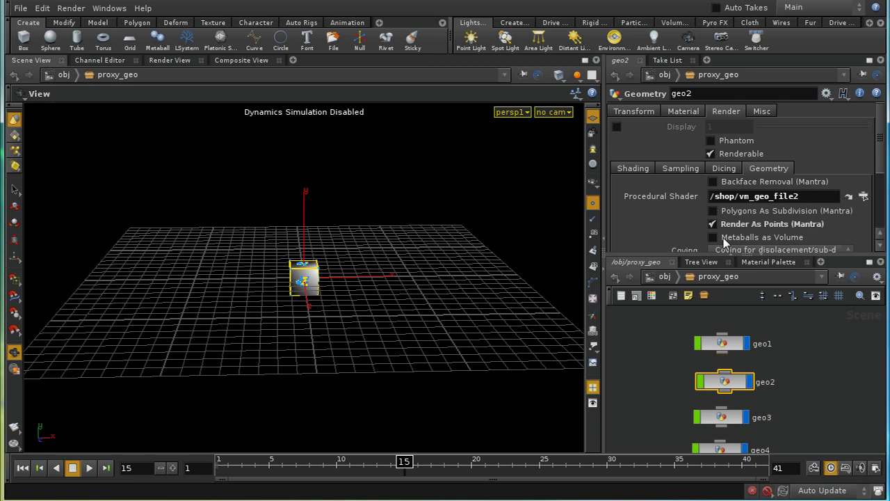
click(702, 111)
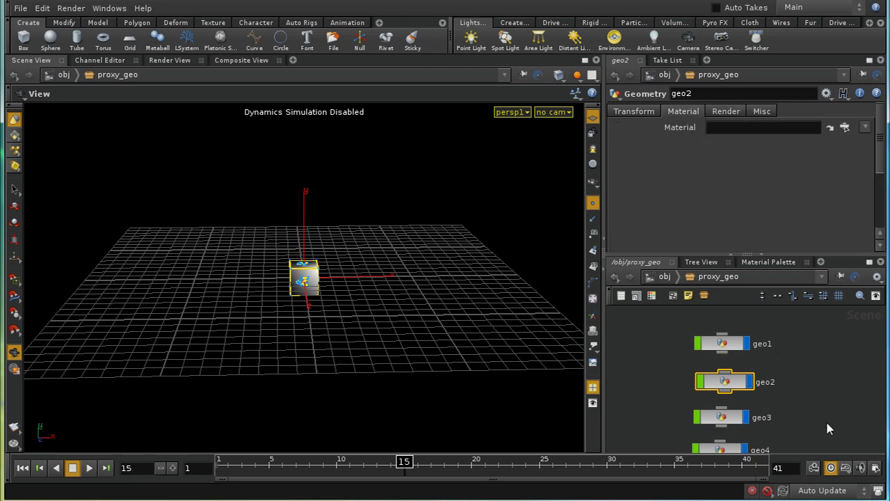
scroll(824, 390, down, 5)
scroll(841, 376, up, 3)
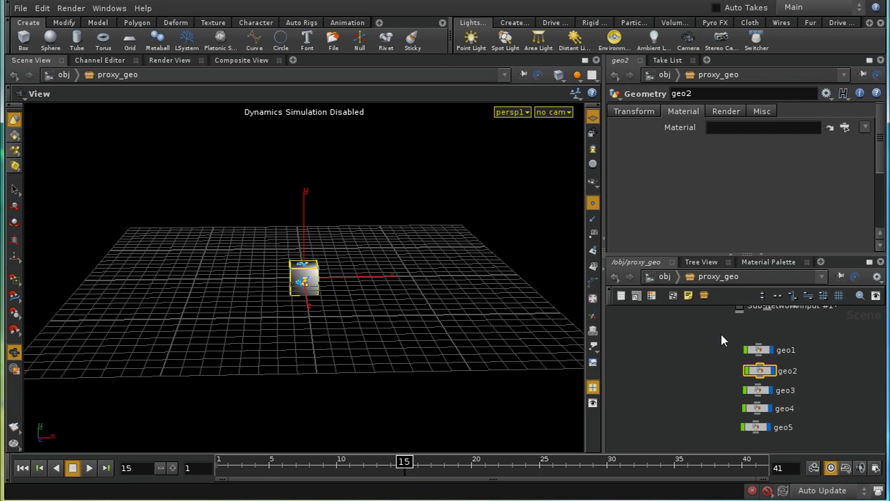
drag(719, 332, 808, 460)
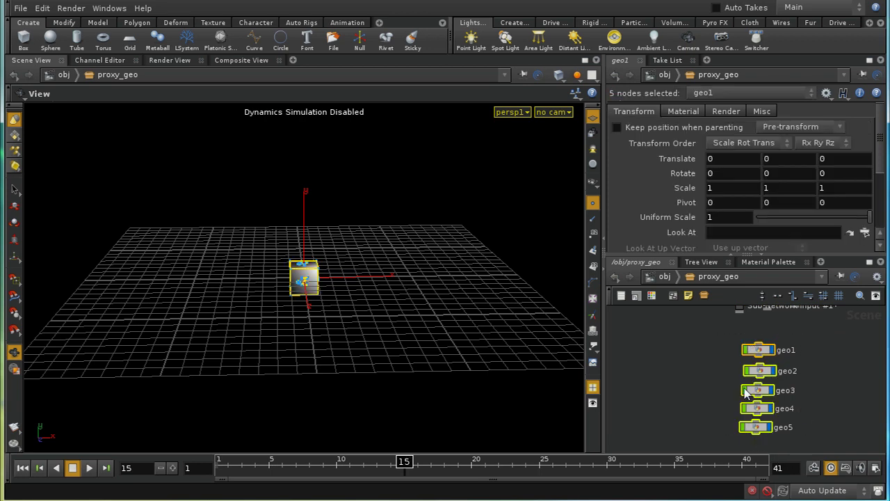
click(684, 113)
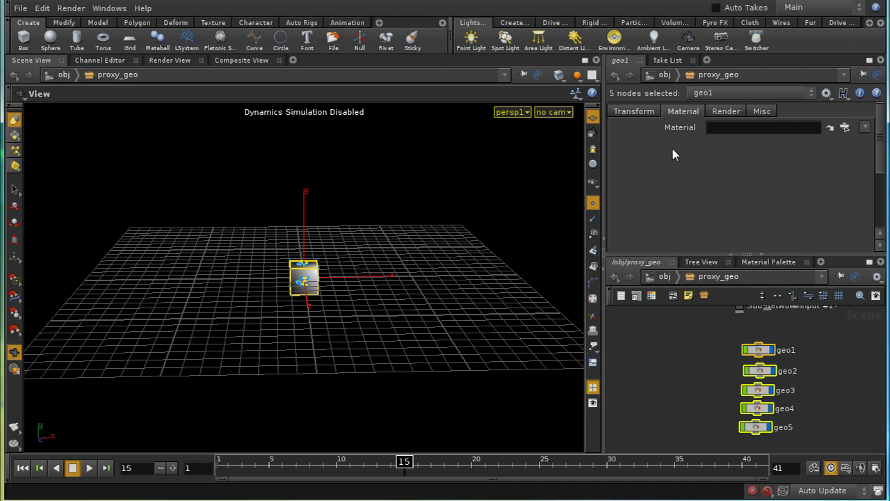
click(843, 130)
click(766, 121)
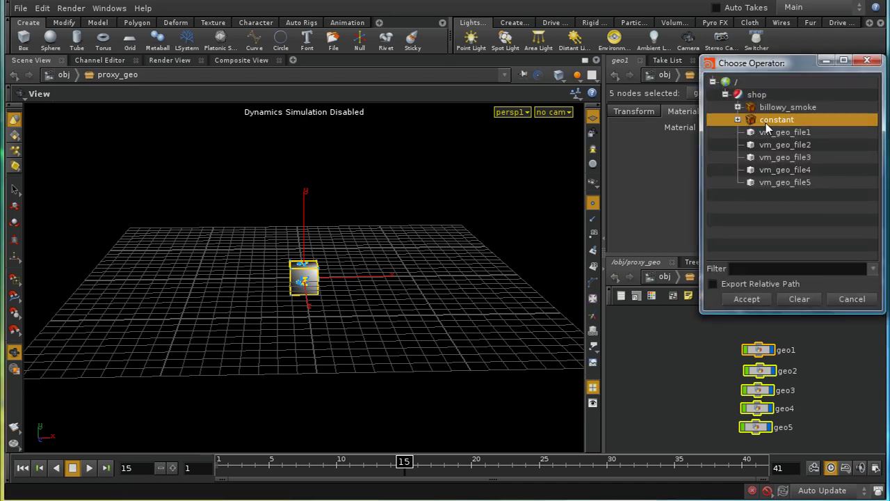
click(752, 301)
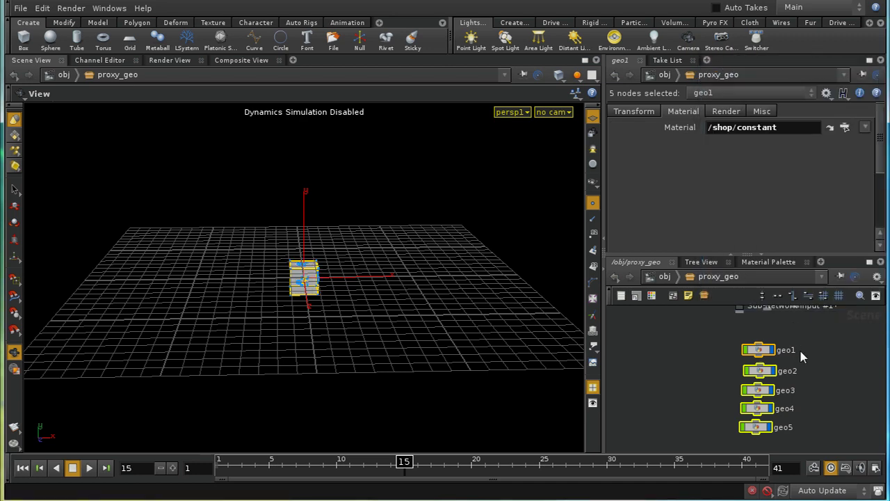
Render frame 15 with the mantra1 render node
click(71, 8)
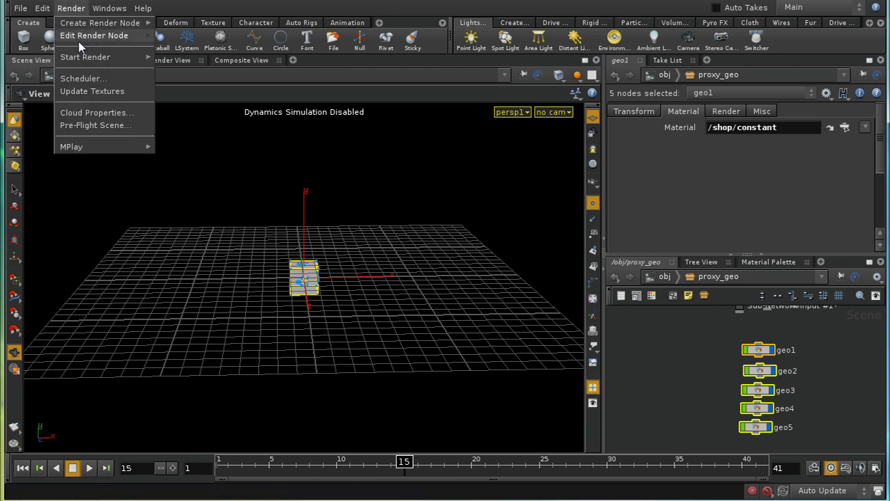
mouse_move(84, 57)
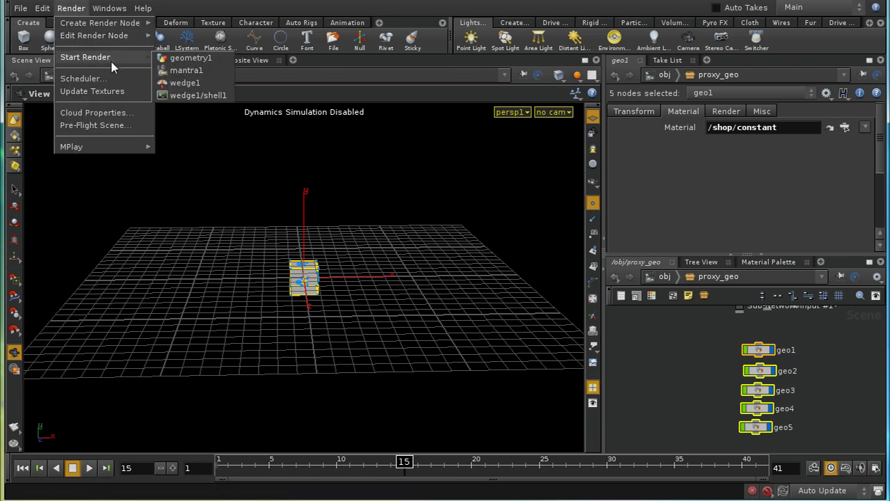
click(179, 73)
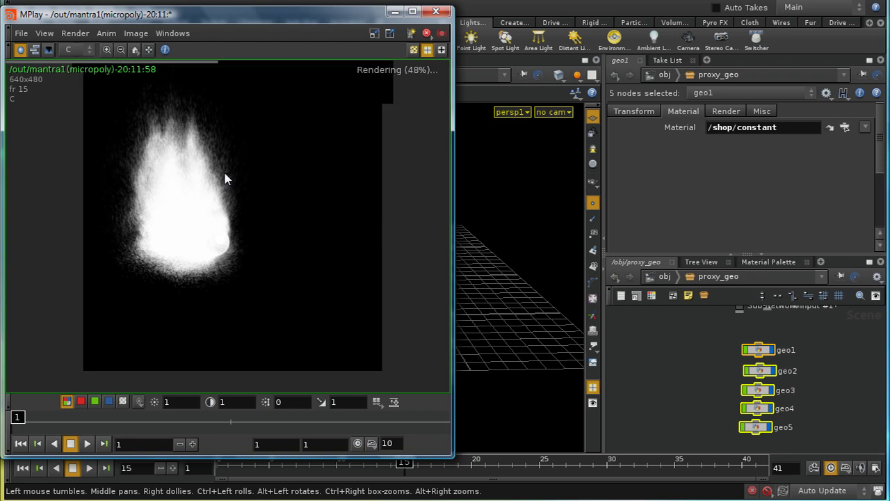
Lower the opacity of the constant material in the shop network to 0.01 in all three channels
click(664, 277)
click(715, 279)
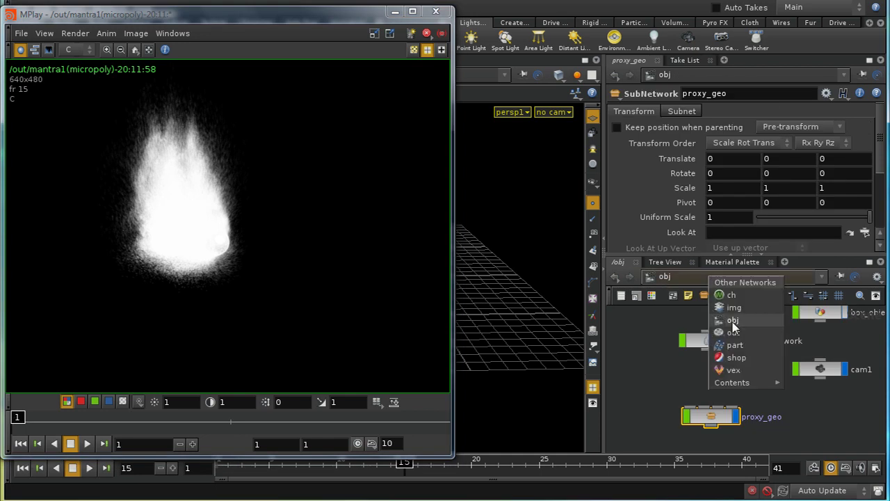
click(735, 359)
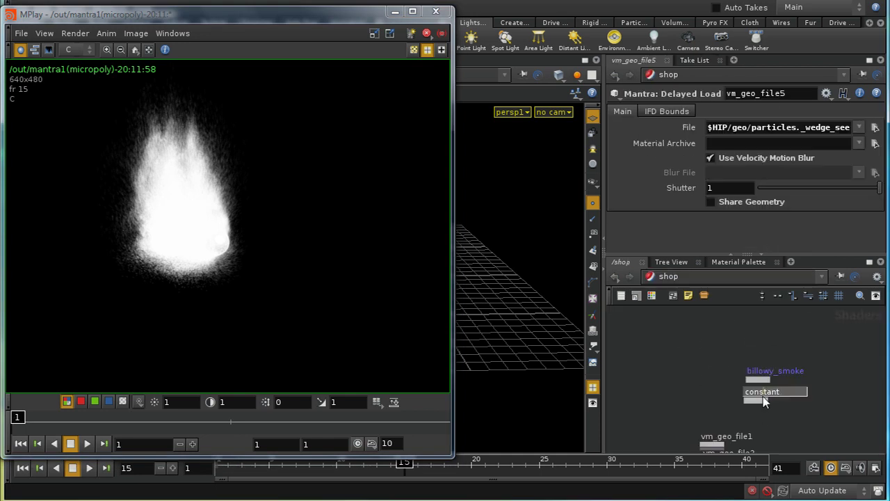
click(761, 402)
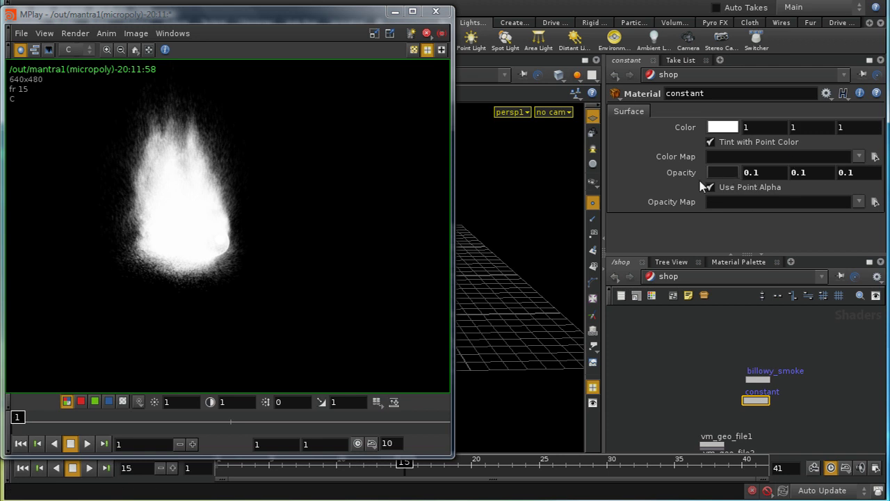
middle_drag(687, 179, 617, 210)
Render the scene again with mantra1 using the reduced material opacity
drag(217, 17, 257, 35)
click(82, 8)
mouse_move(110, 56)
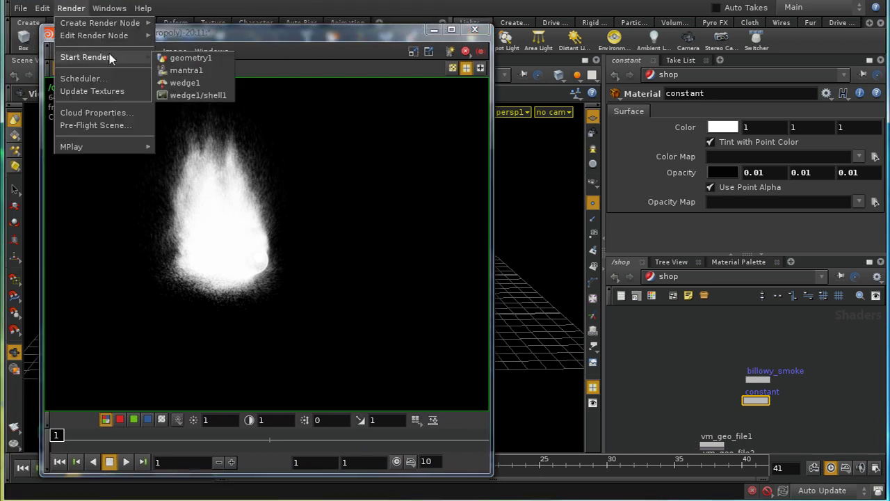
click(187, 70)
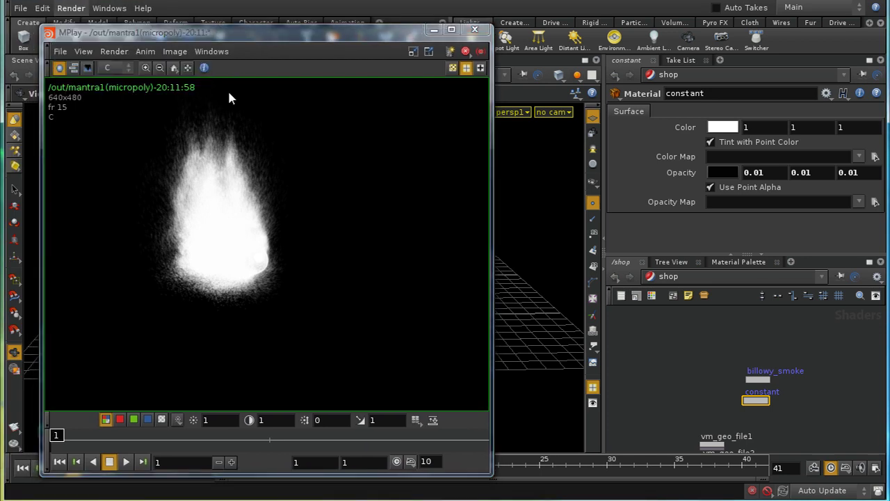
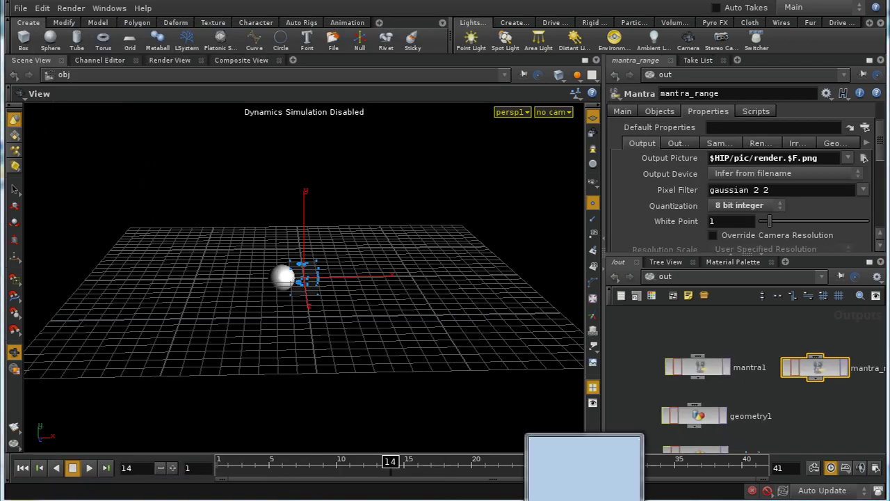
Load the rendered sequence render.$F.png, frames 1 to 40, from $HIP/pic into MPlay
click(71, 8)
mouse_move(128, 59)
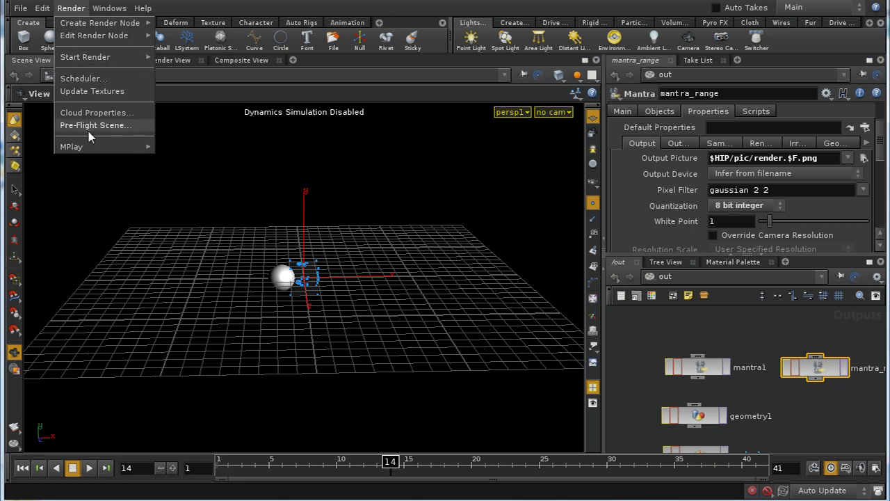
mouse_move(101, 148)
click(167, 148)
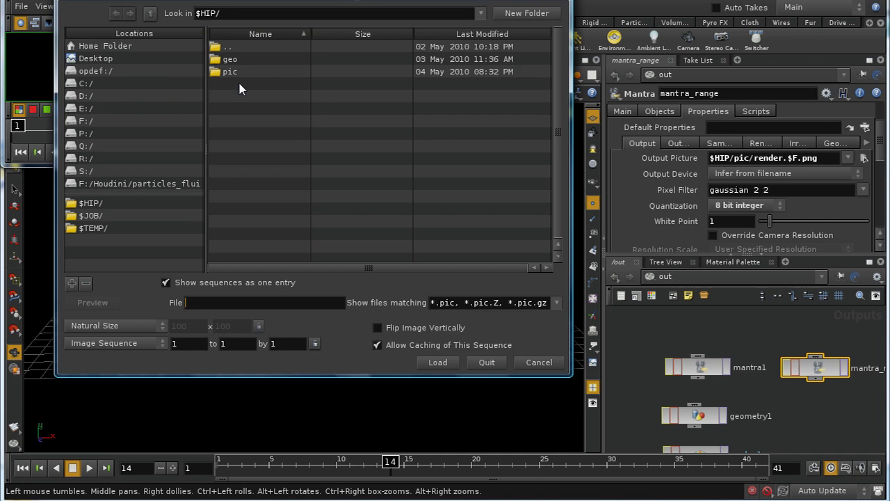
double_click(231, 72)
click(250, 59)
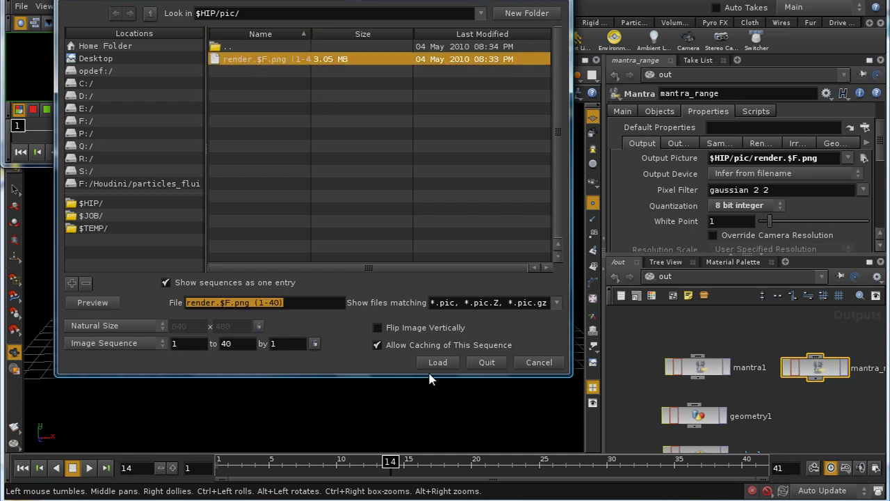
click(438, 362)
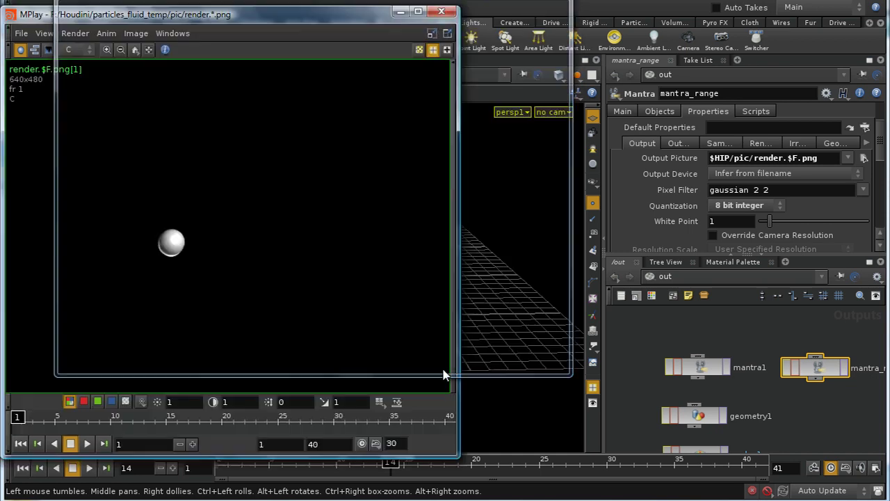
Set the MPlay playback rate to 10 frames per second and turn on real-time playback
click(401, 445)
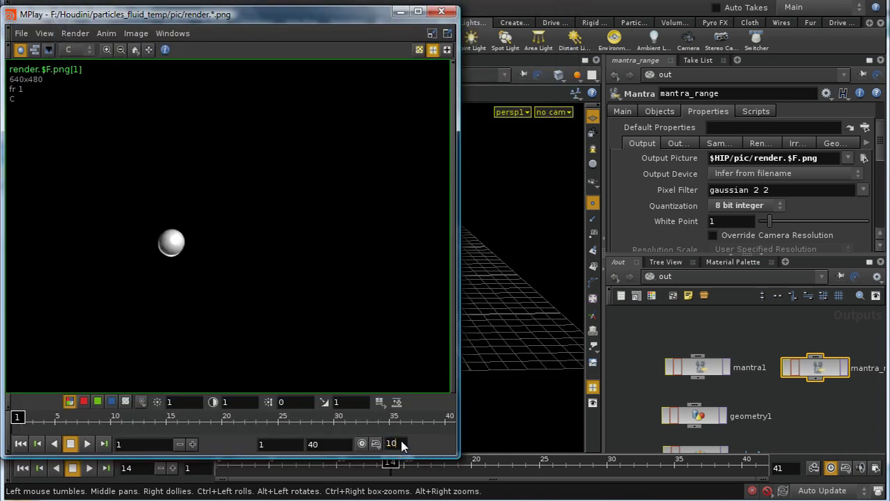
text(10)
click(362, 443)
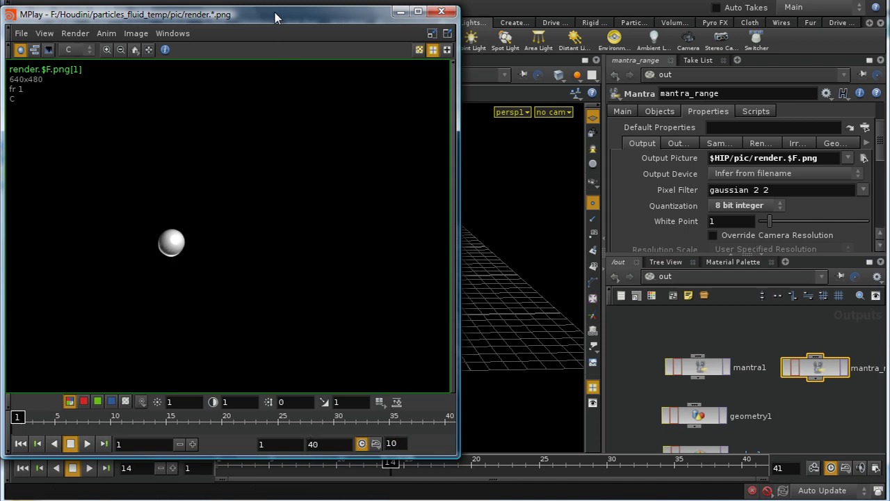
drag(275, 16, 300, 22)
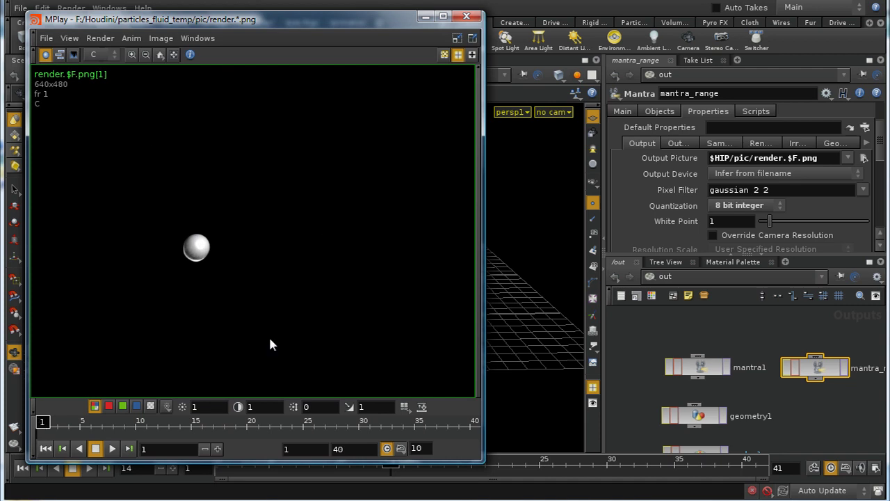
Play the rendered particle sequence several times in MPlay to review the animation, and stop the playback
click(113, 448)
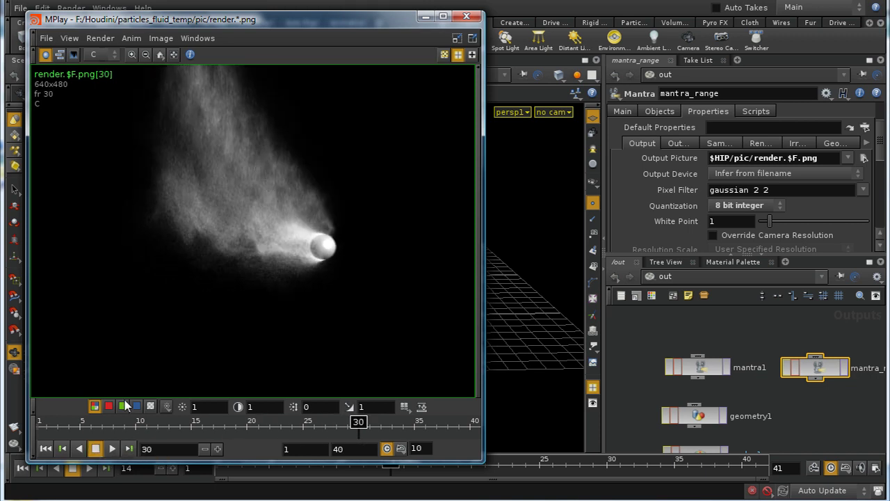
click(112, 448)
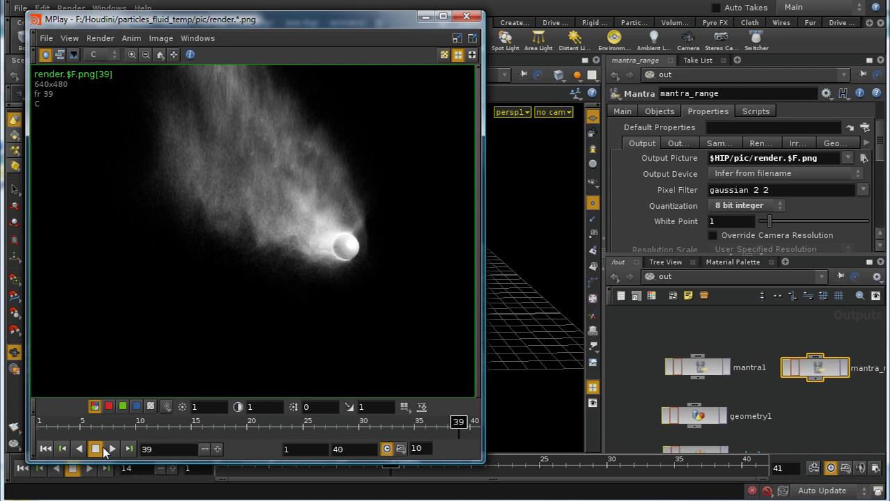
click(104, 449)
click(111, 448)
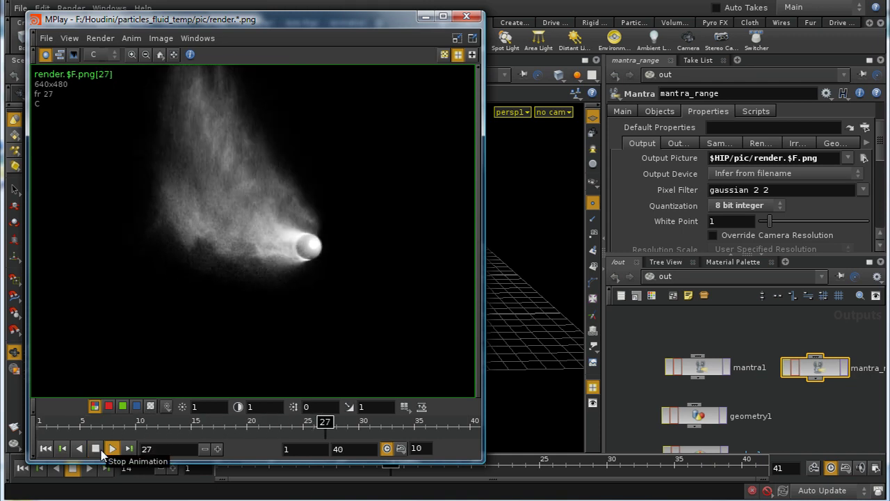
click(96, 449)
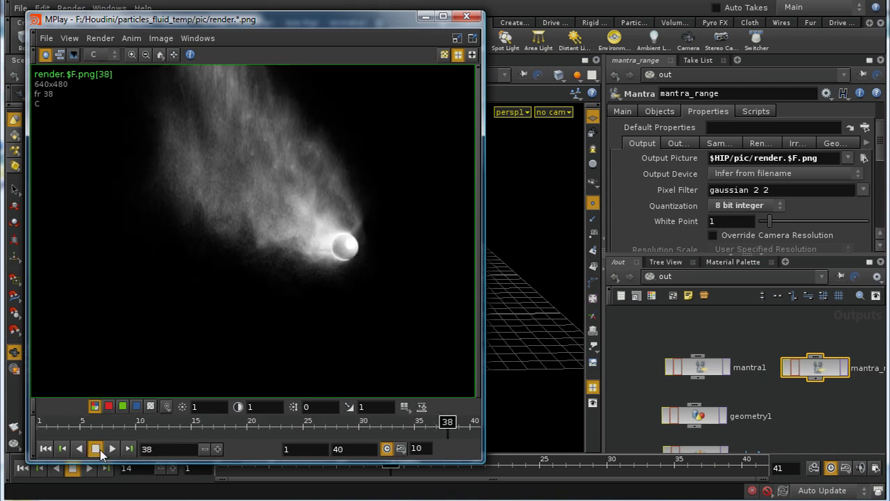
Close the MPlay viewer, duplicate the constant material in the shop network, and name the copy particle_shader
click(467, 16)
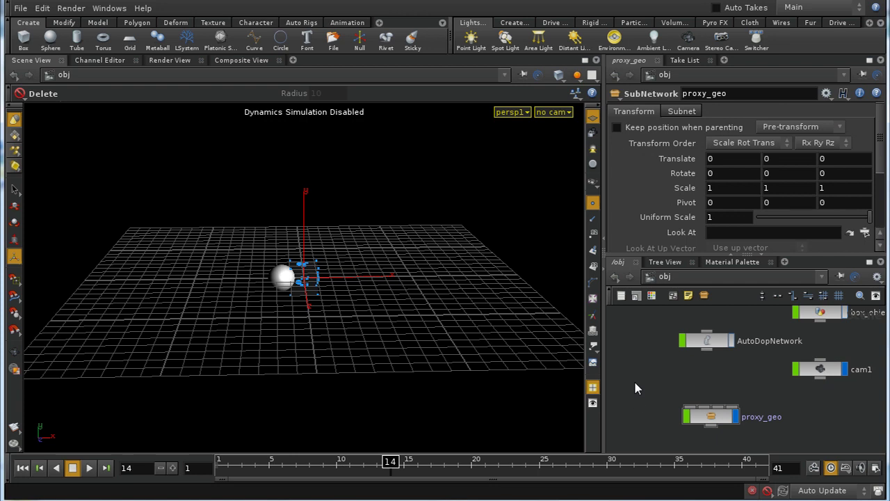
click(699, 279)
click(716, 360)
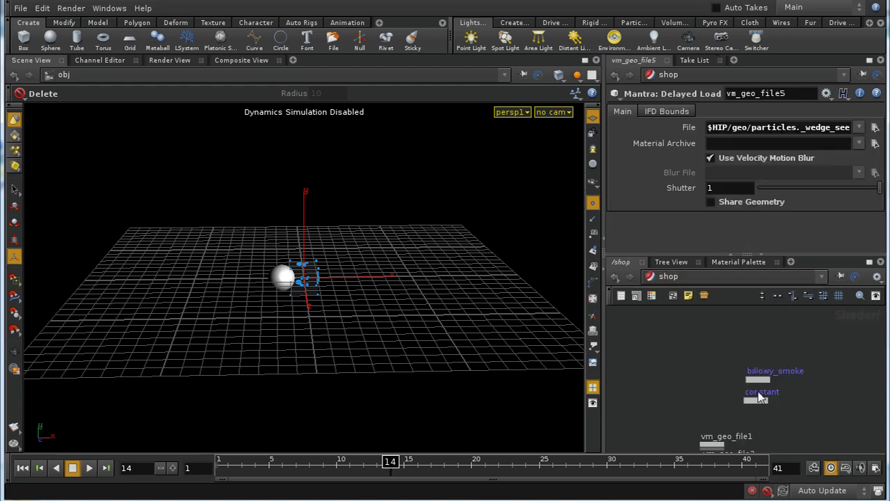
click(758, 401)
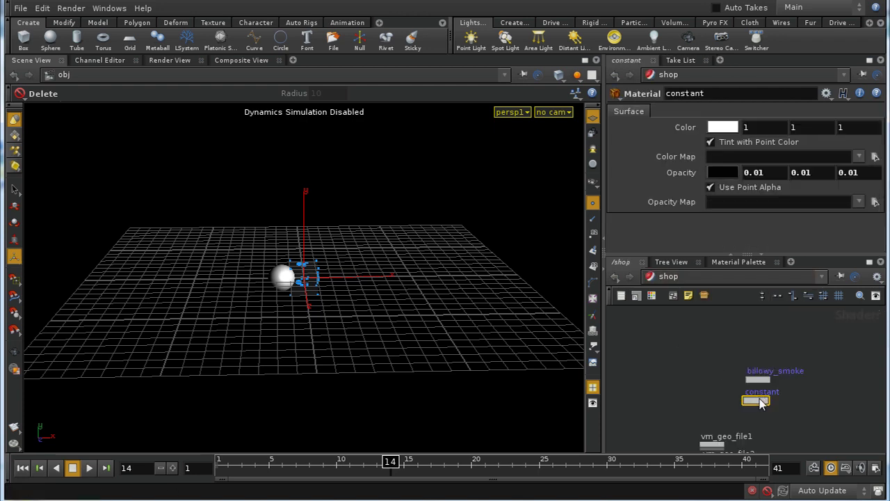
key(ctrl+c)
key(ctrl+v)
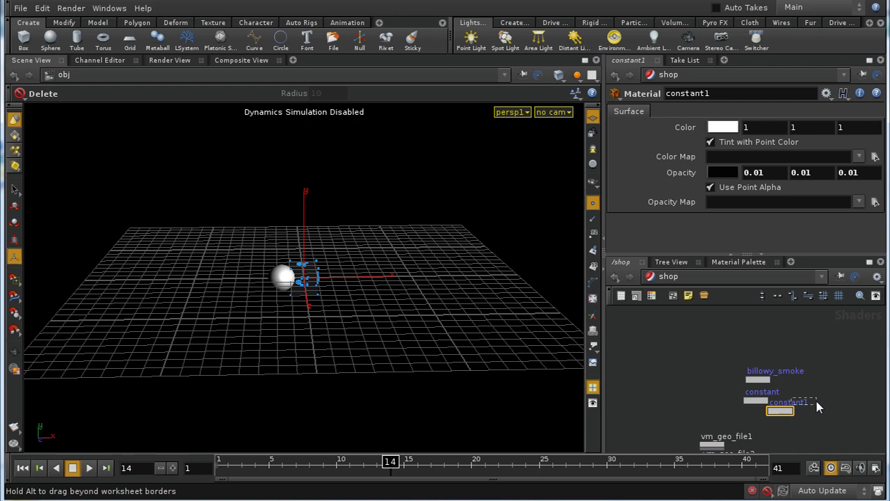
drag(818, 407, 830, 402)
double_click(716, 97)
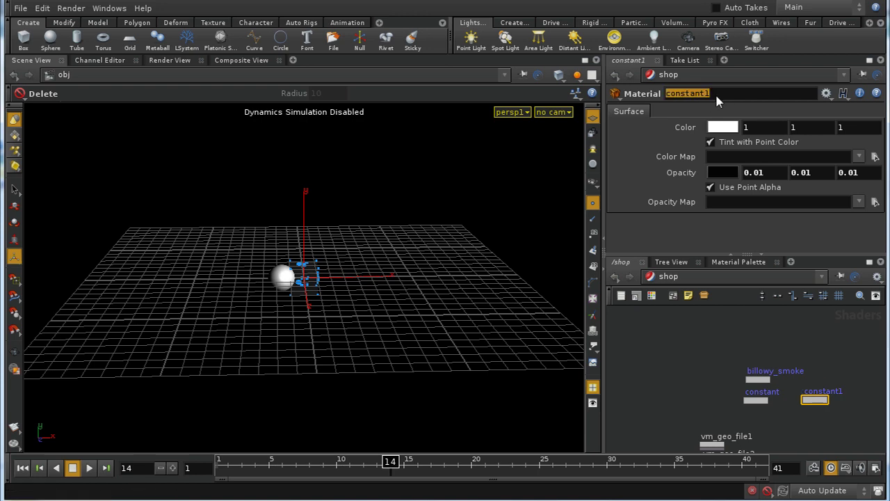
text(particle_shader)
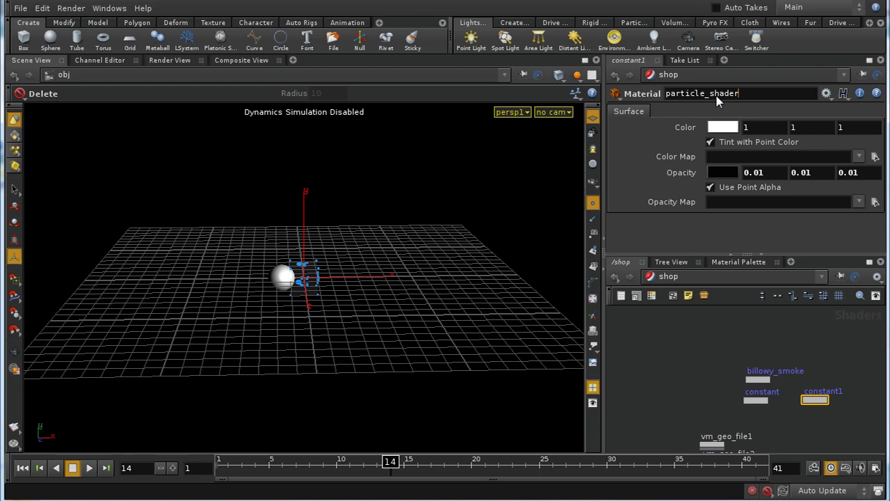
key(Return)
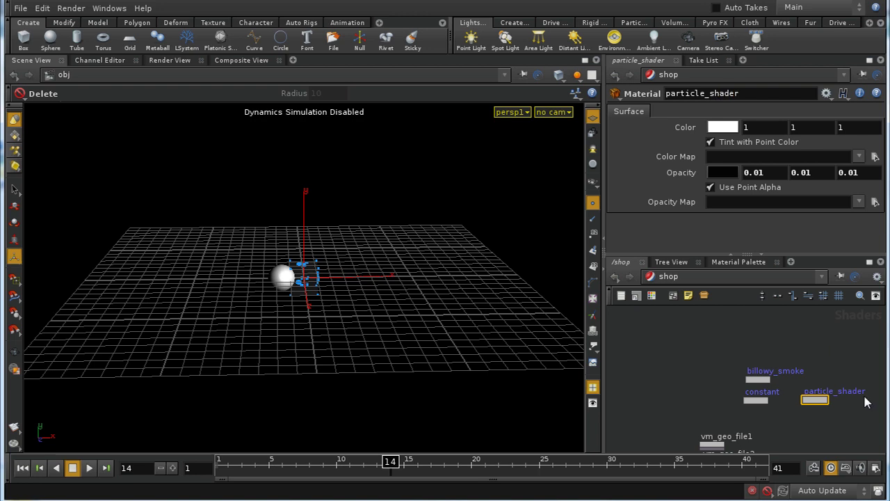
Open the constant_shader VEX network inside particle_shader in a maximized network view
double_click(817, 400)
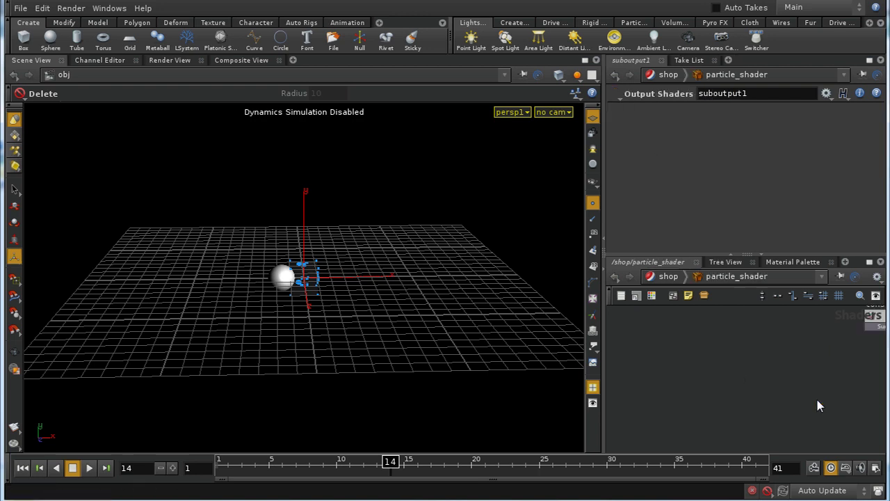
click(870, 261)
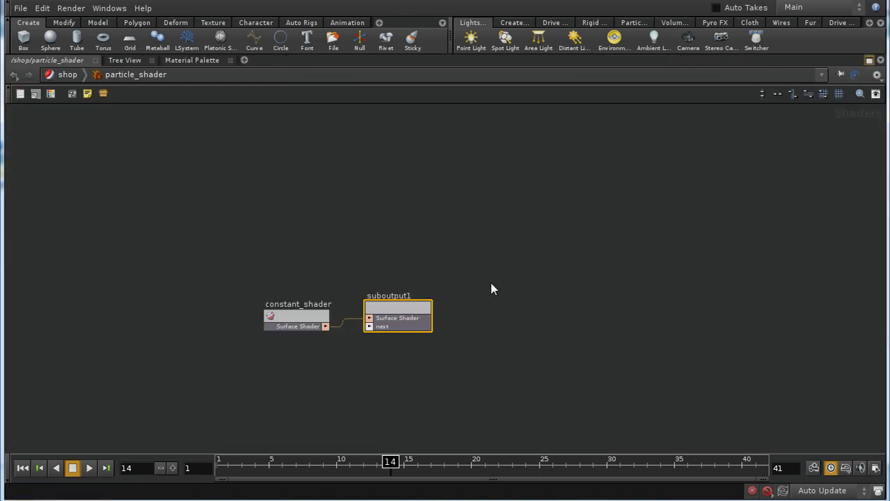
double_click(315, 318)
scroll(495, 310, down, 3)
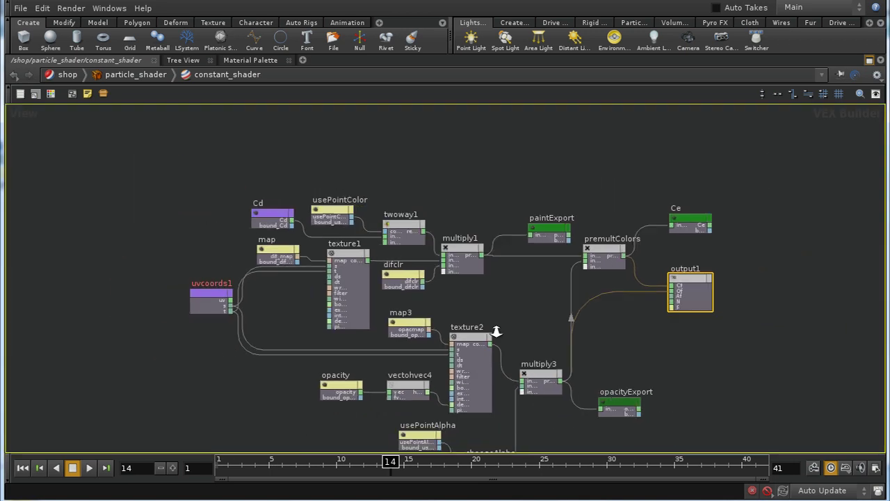
scroll(494, 313, up, 1)
middle_drag(521, 322, 497, 270)
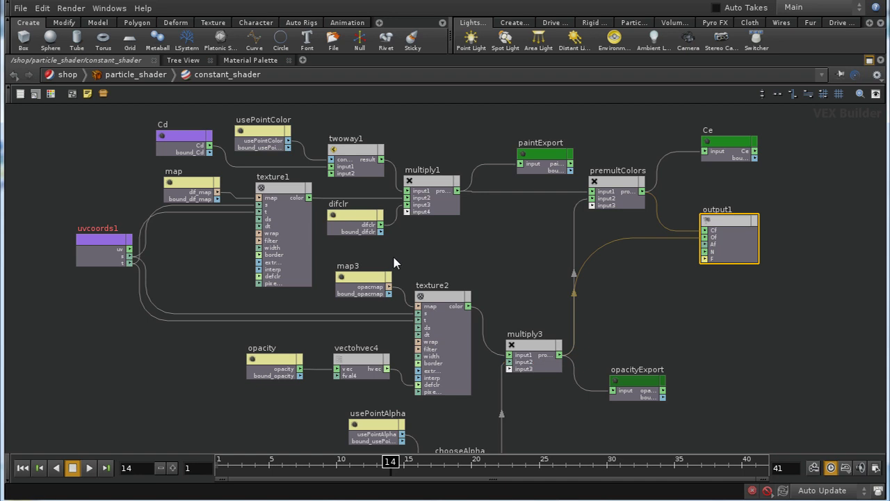
middle_drag(654, 334, 633, 351)
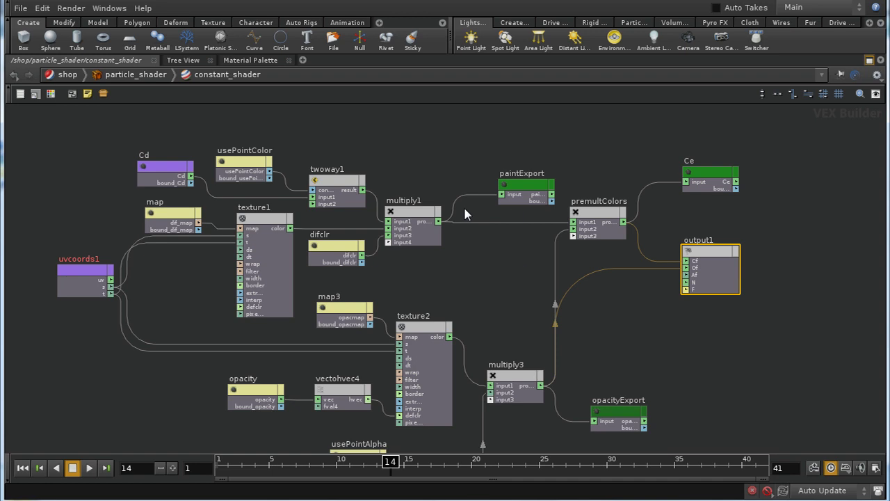
Move the paintExport node above multiply1 and add a Lighting Model node between multiply1 and premultColors
mouse_move(519, 197)
mouse_down()
mouse_move(441, 110)
mouse_move(445, 144)
mouse_up()
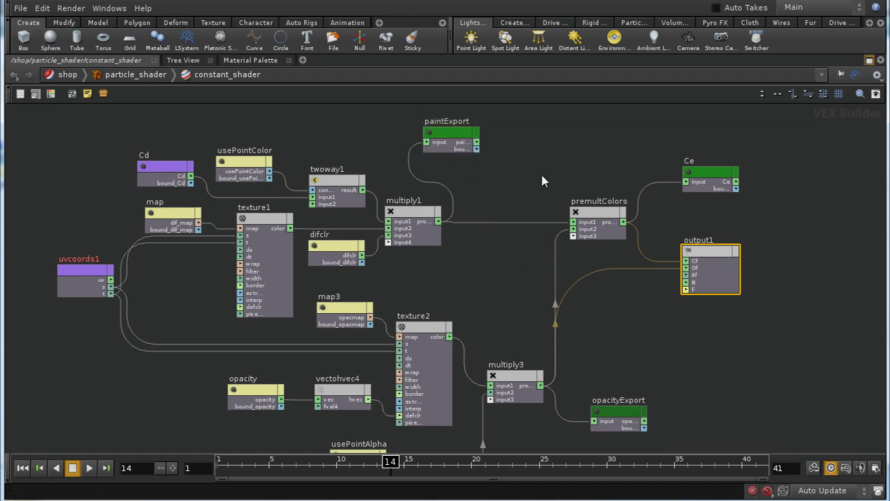
middle_drag(541, 179, 536, 250)
key(Tab)
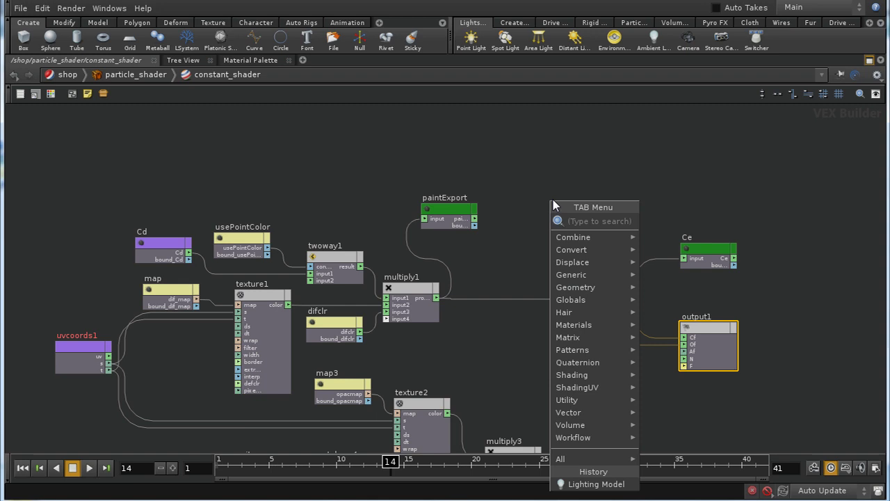
key(ctrl+v)
click(664, 221)
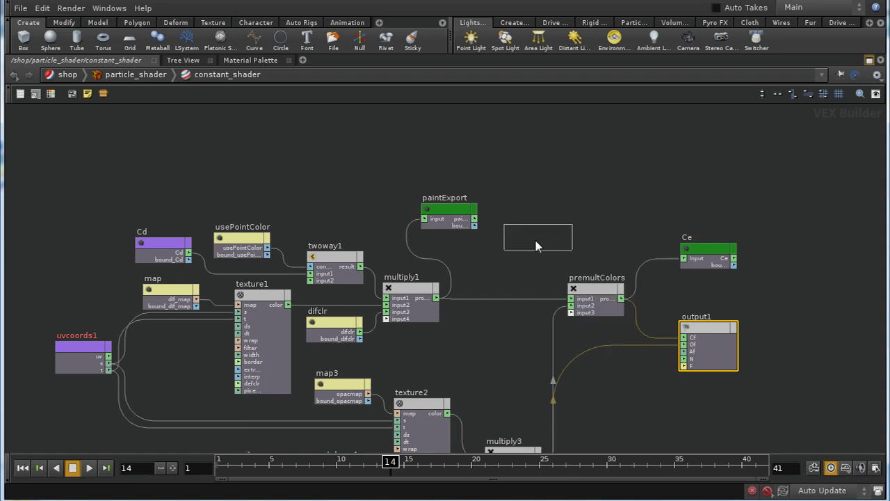
click(541, 245)
Set the lighting model of the lighting1 node to Isotropic Volume
key(p)
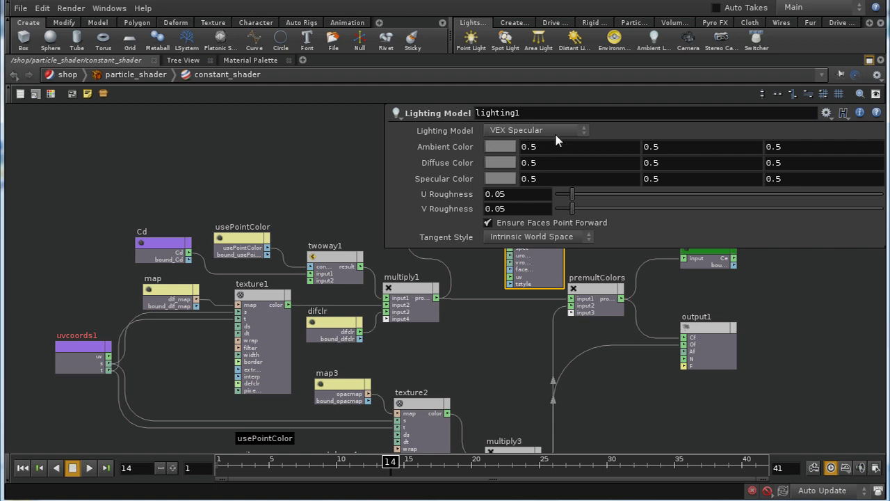
middle_drag(494, 344, 392, 360)
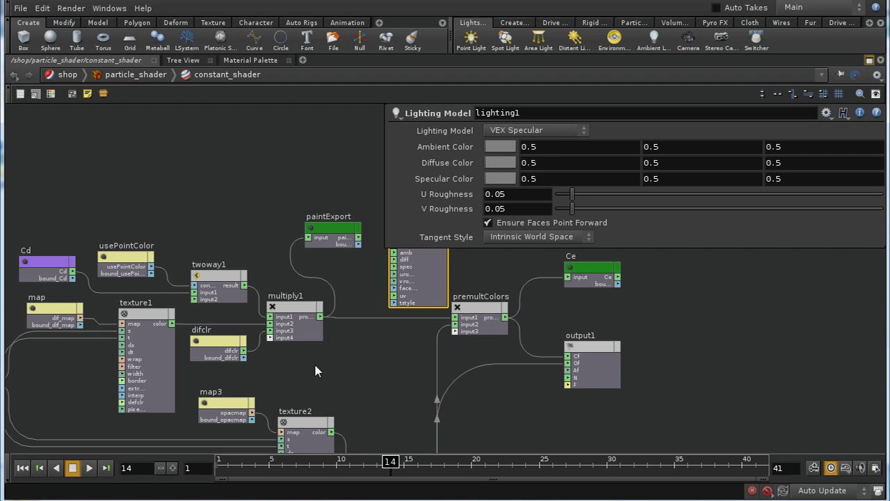
middle_drag(314, 361, 353, 367)
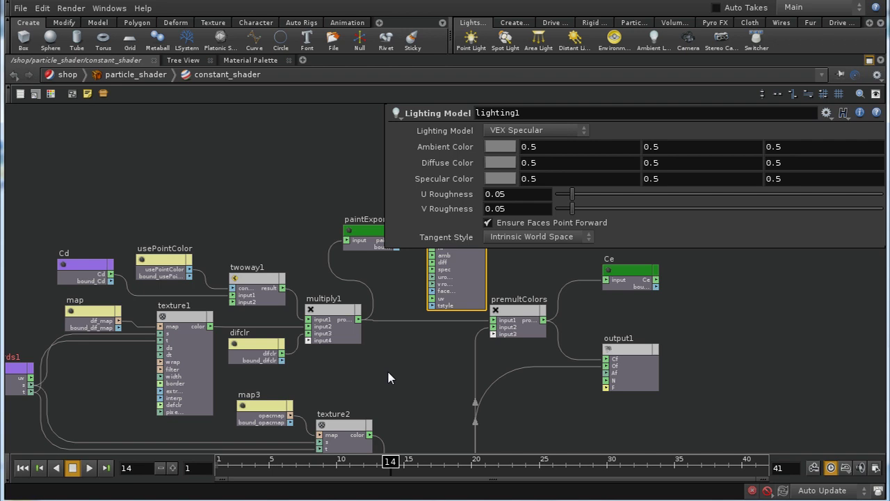
click(536, 129)
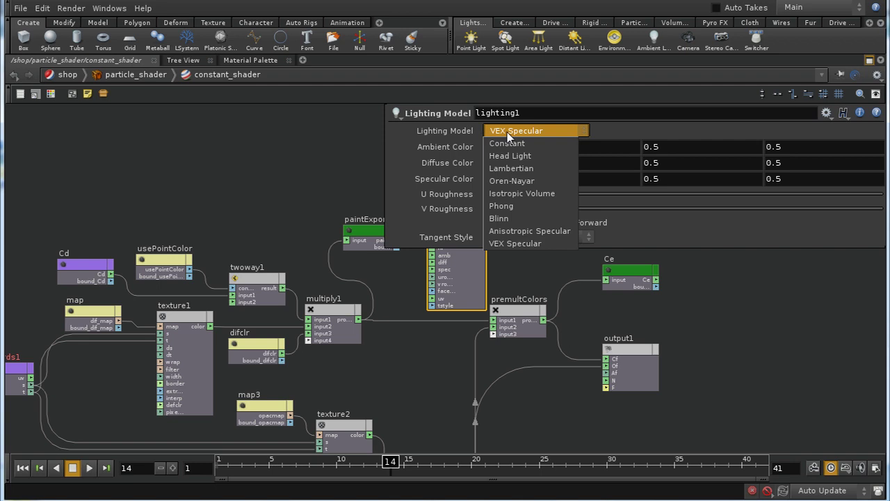
click(519, 194)
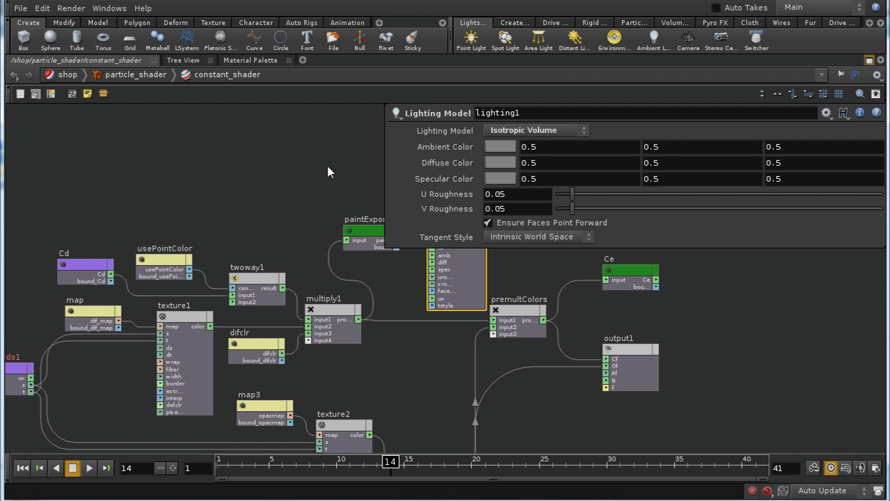
key(p)
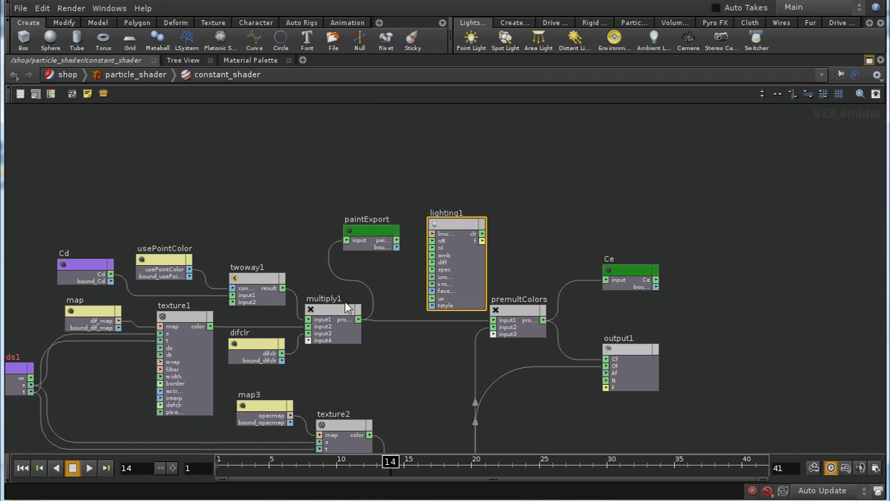
Wire multiply1's product into lighting1's diff input and lighting1's clr output into premultColors input1, placing lighting1 between them
drag(448, 225, 448, 233)
click(358, 319)
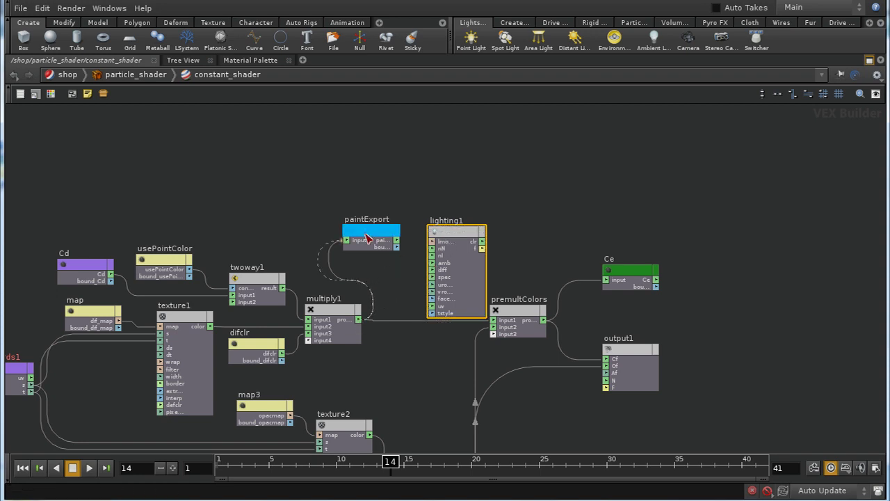
click(374, 319)
click(374, 320)
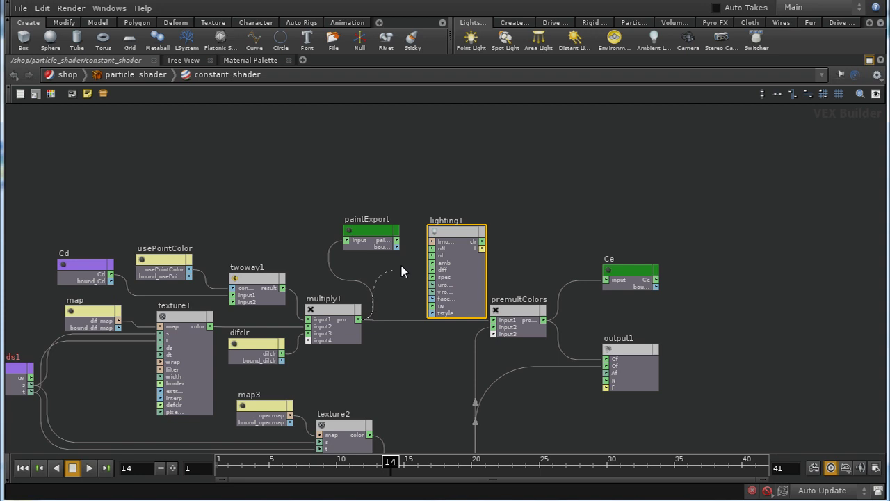
click(437, 270)
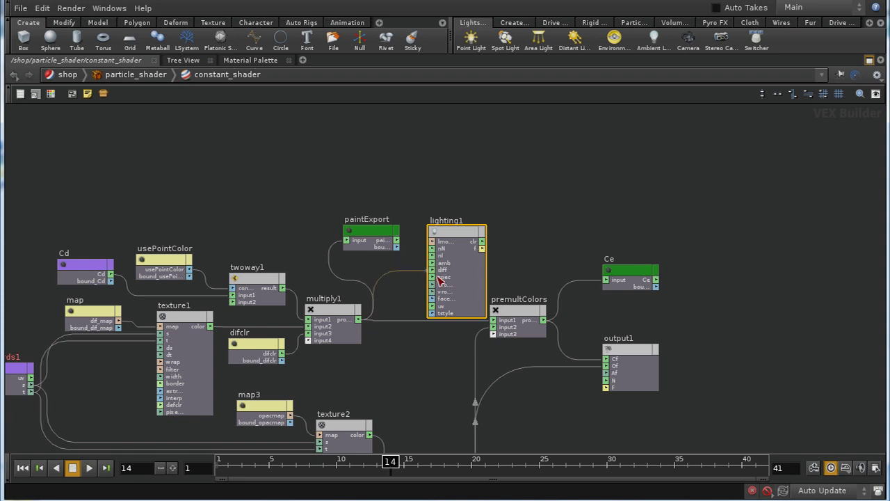
click(482, 241)
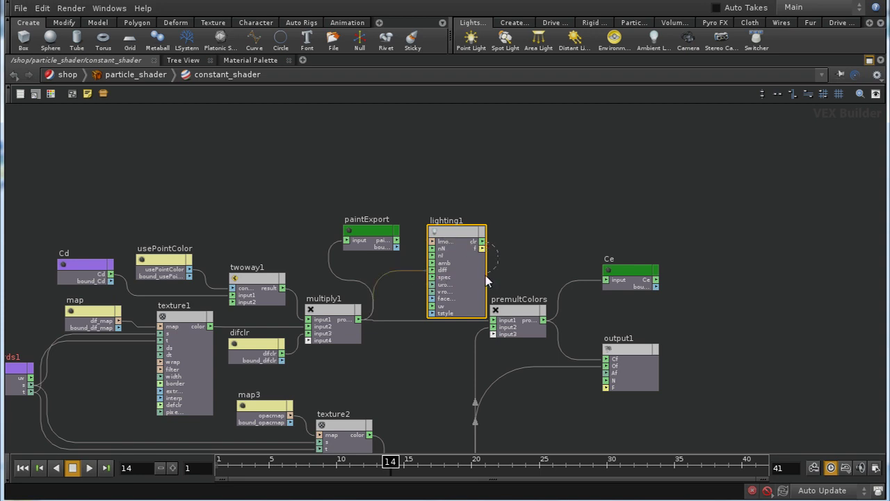
click(494, 320)
drag(453, 247, 422, 306)
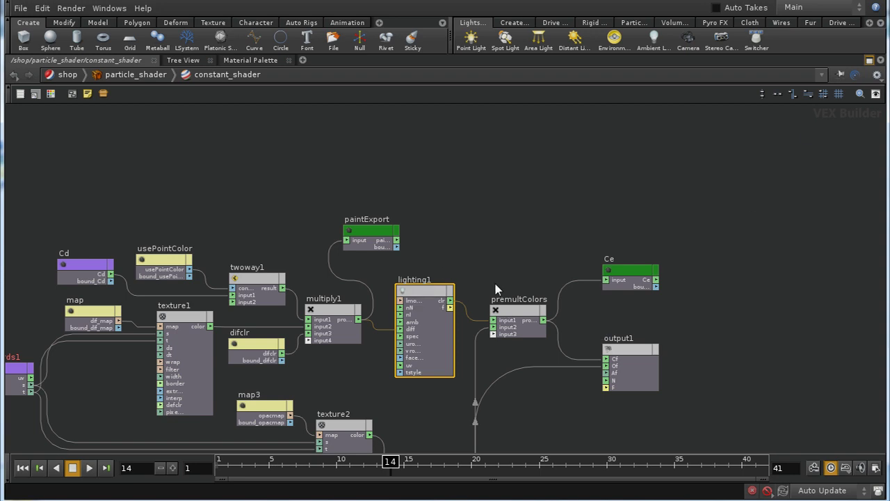
Restore the pane layout, create a grid at the origin, lower it to about -0.65 in Y, and scale it about 1.98 in X and Z
click(869, 61)
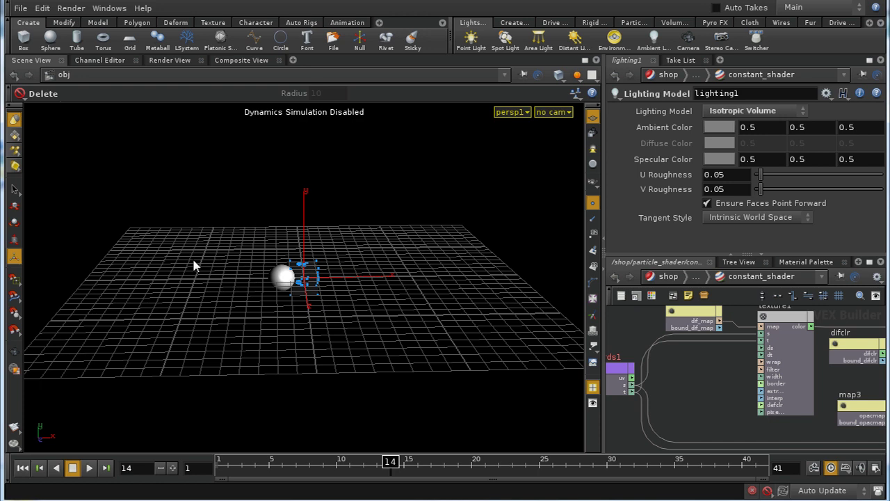
click(130, 38)
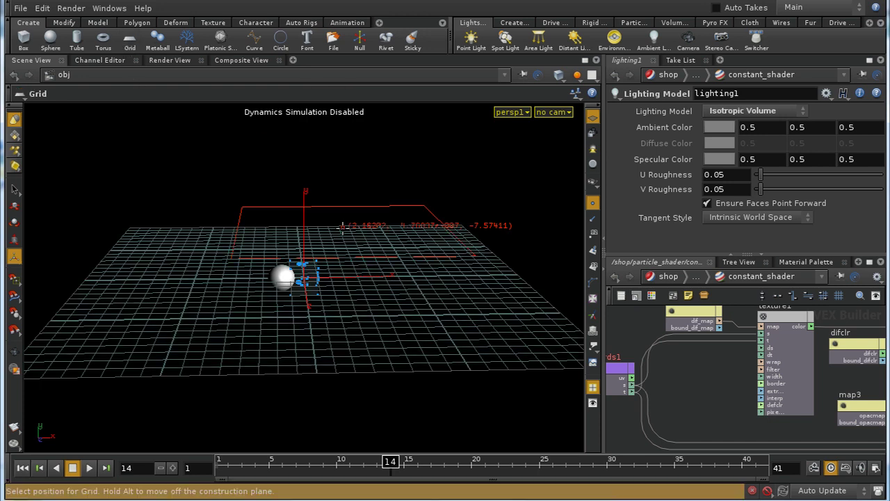
key(Return)
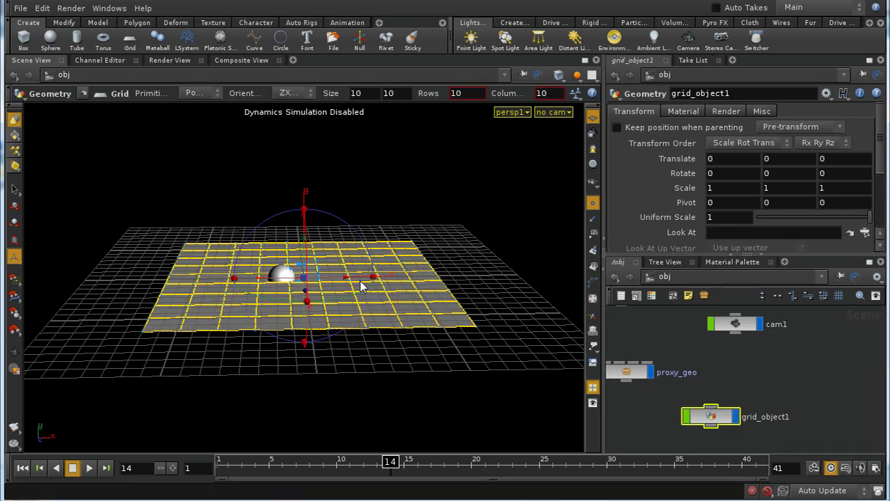
mouse_move(305, 238)
mouse_down()
mouse_move(303, 258)
mouse_move(303, 250)
mouse_up()
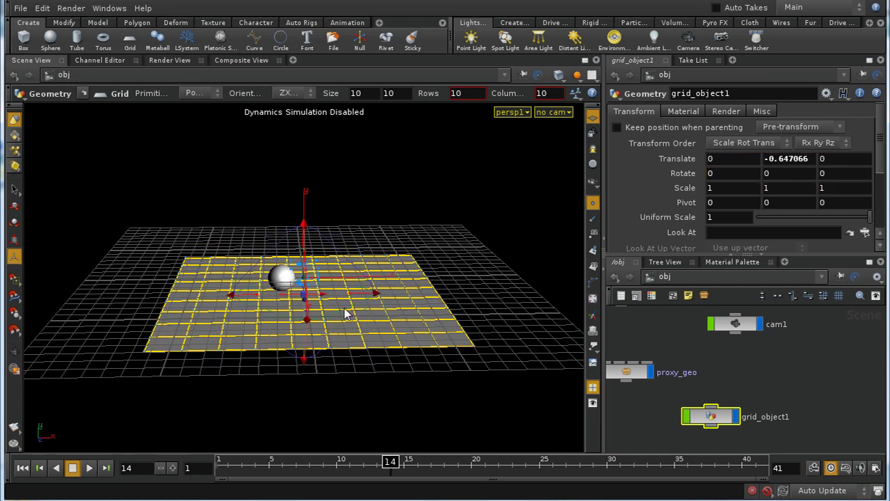
drag(344, 314, 528, 376)
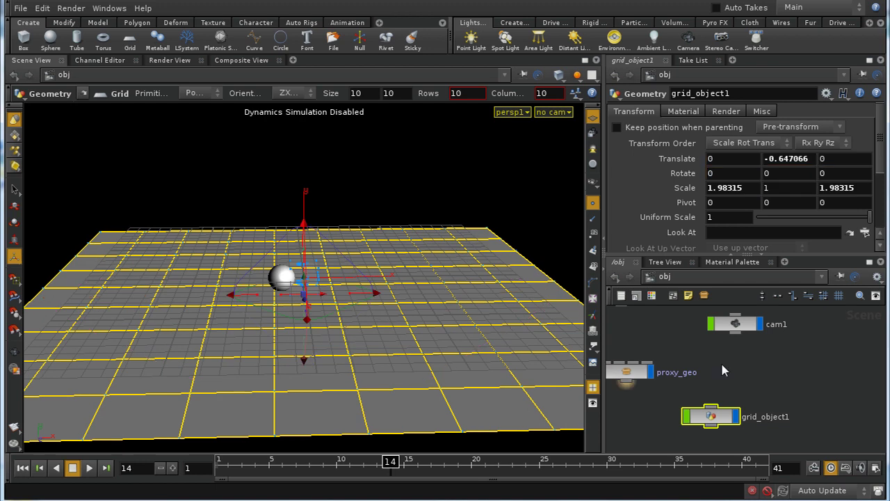
Check the surface parameters of the particle_shader material in the shop network
click(689, 280)
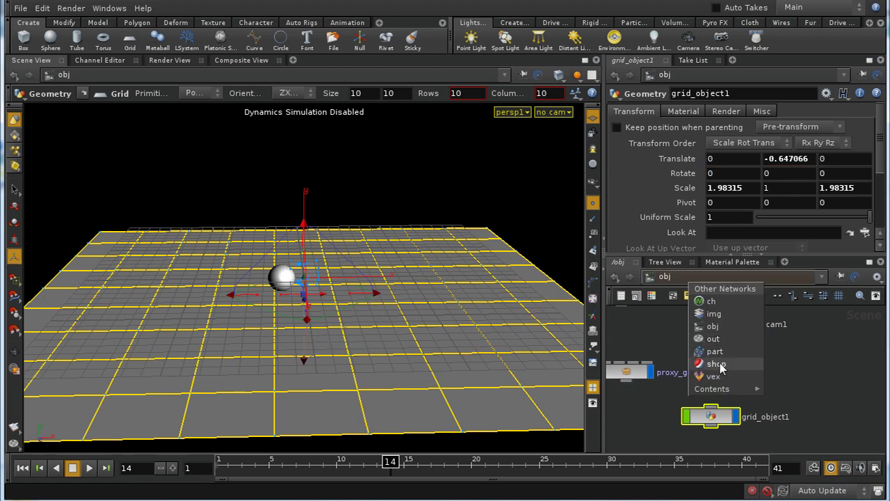
click(716, 364)
click(814, 399)
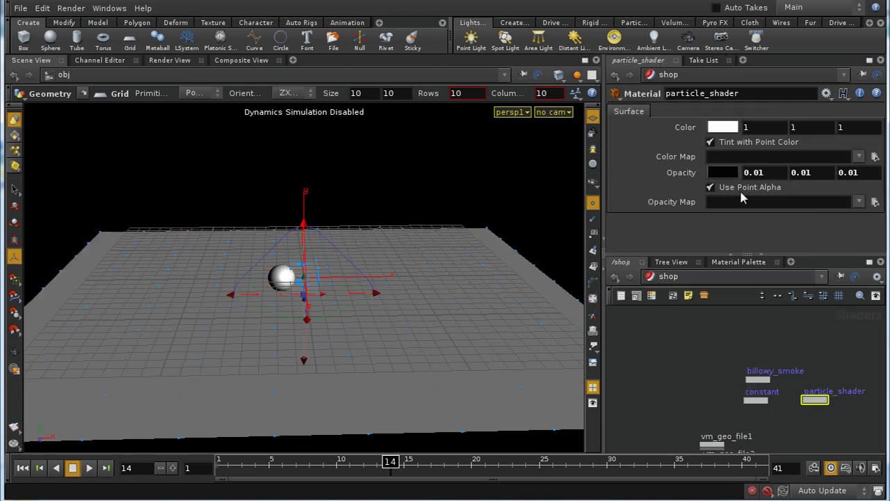
middle_drag(688, 178, 750, 205)
Assign the particle_shader material to geo1 through geo5 inside the proxy_geo subnetwork
click(668, 276)
click(689, 330)
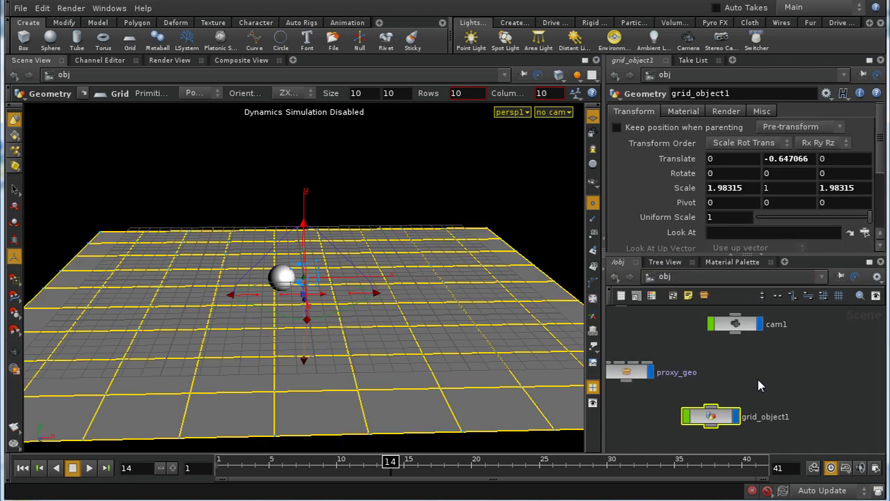
double_click(702, 377)
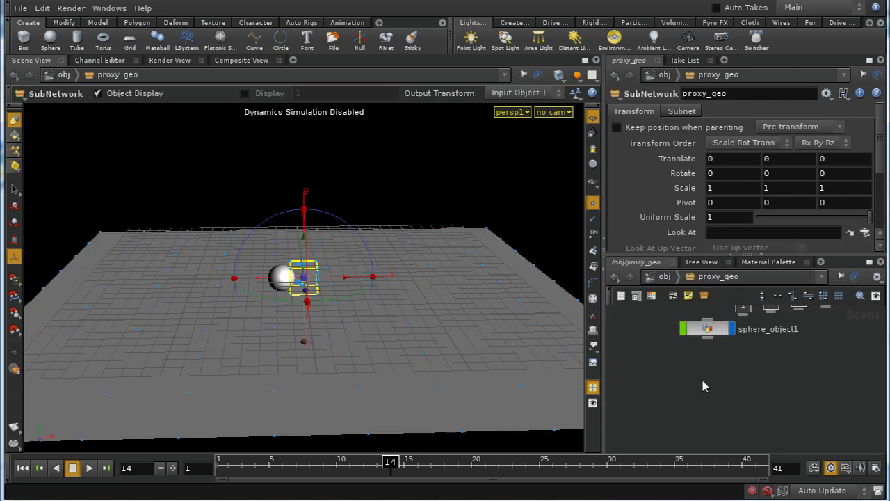
drag(716, 340, 791, 459)
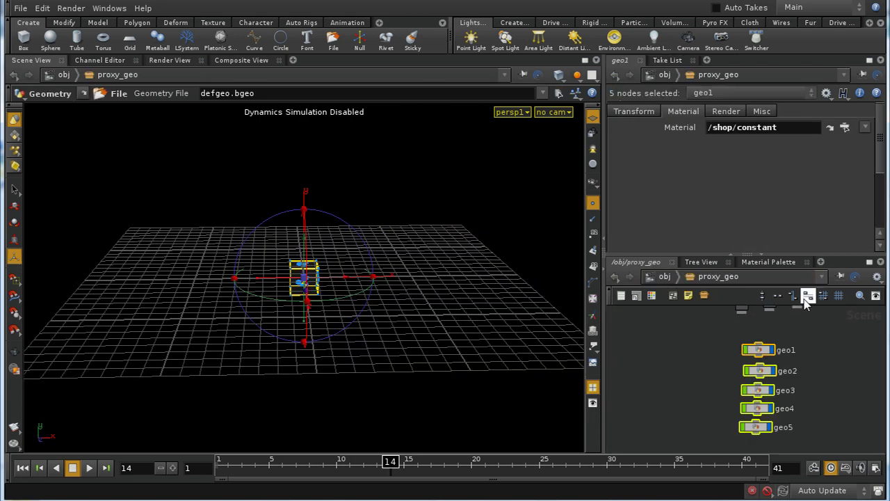
click(844, 128)
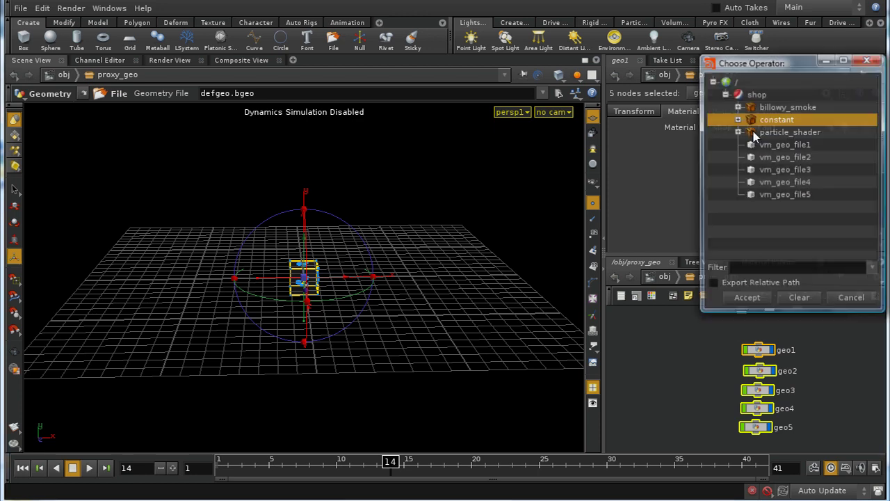
click(786, 133)
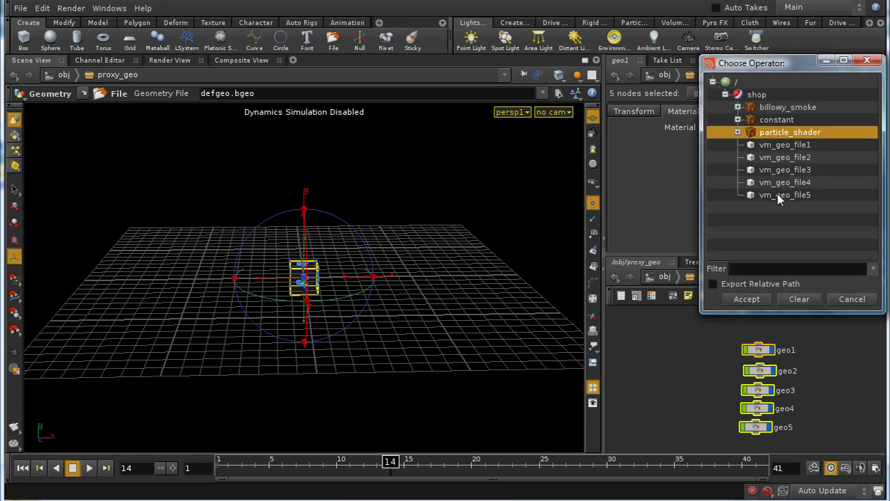
click(765, 298)
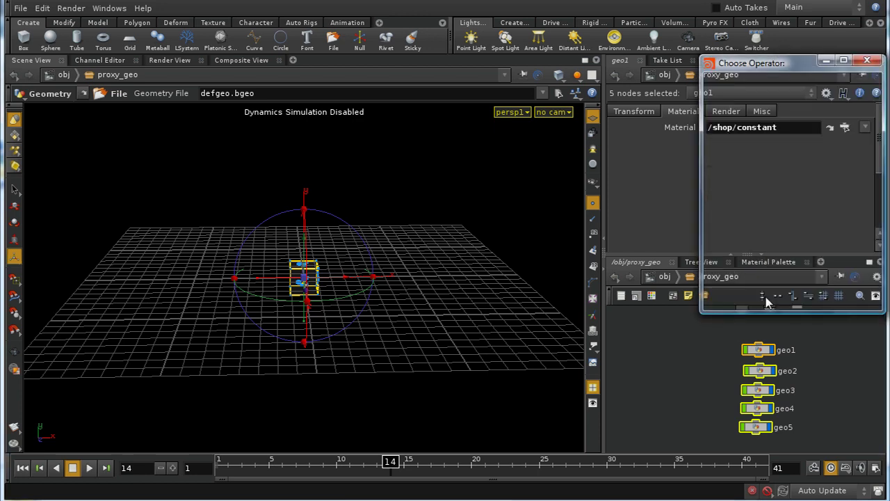
Look through distantlight1 with the view tied to the light, and pull the light back to take in the ground grid
click(664, 278)
scroll(785, 380, up, 2)
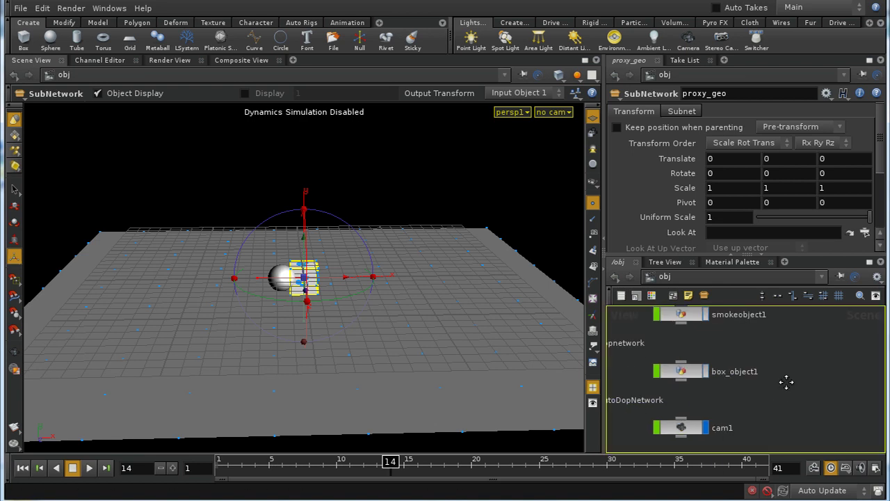
scroll(800, 388, up, 2)
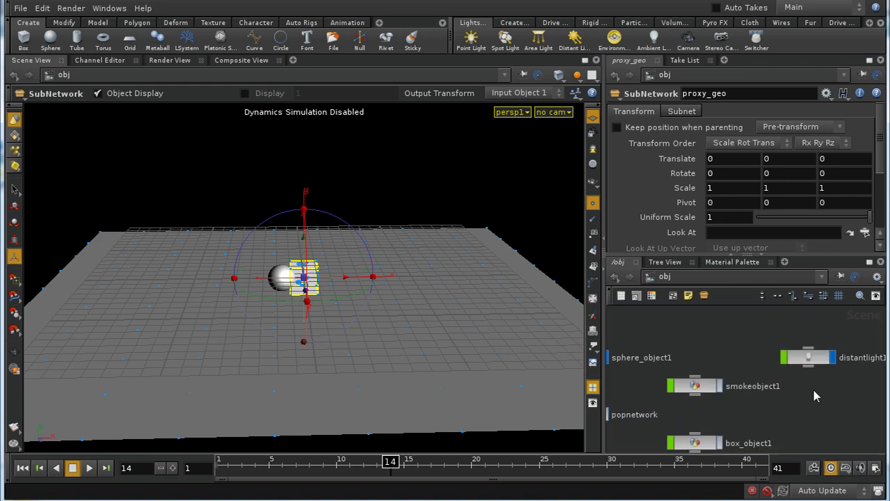
click(553, 112)
mouse_move(560, 194)
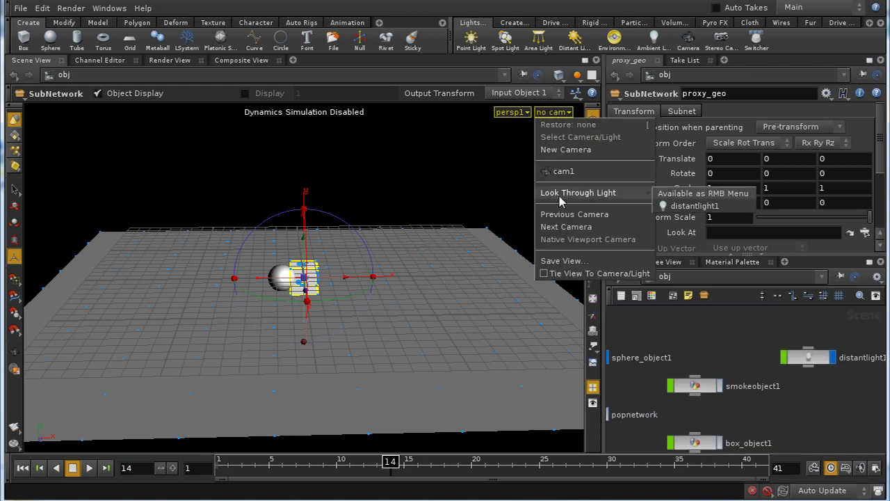
click(685, 209)
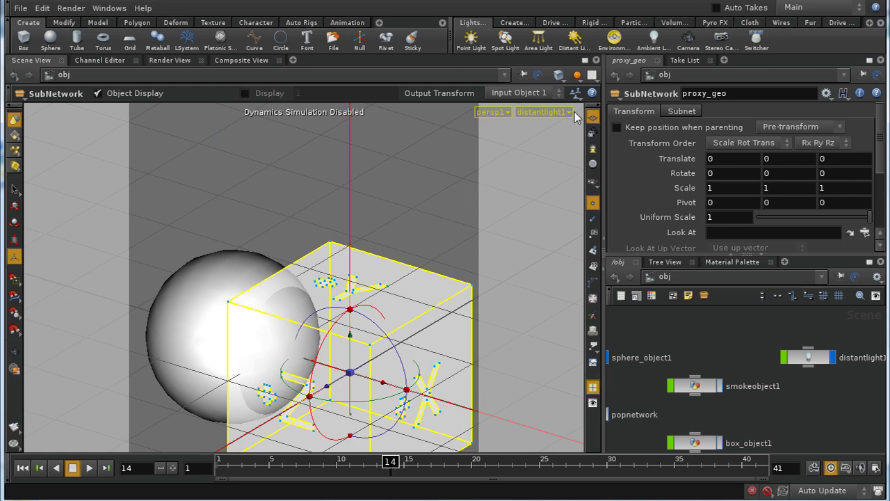
key(Escape)
scroll(461, 148, down, 5)
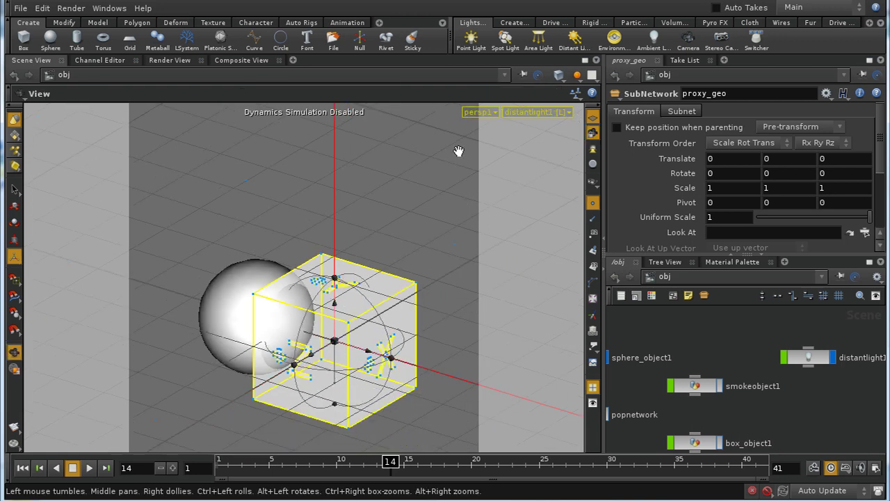
scroll(399, 137, down, 5)
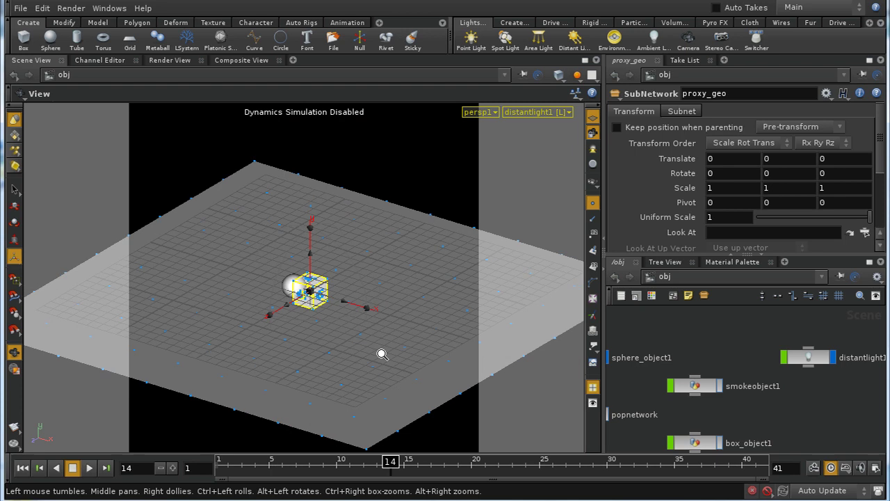
key(Return)
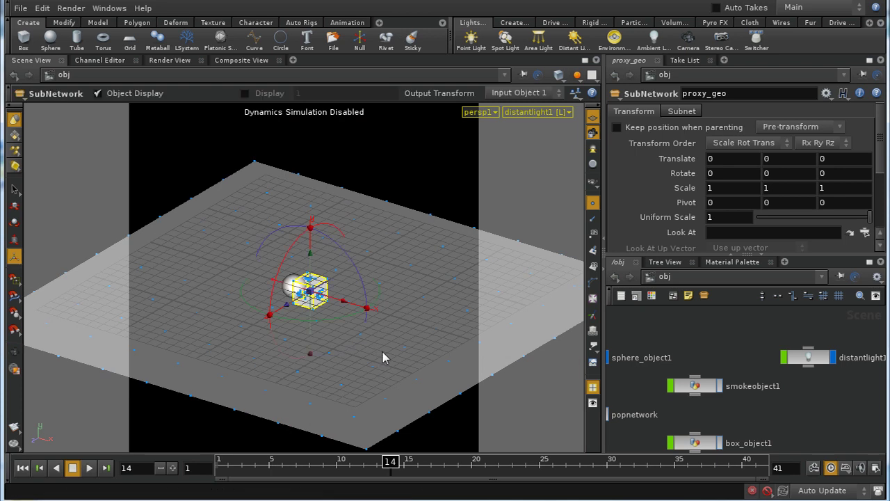
Set distantlight1's shadow type to Depth Map Shadows with a shadow blur of 0.2
click(809, 358)
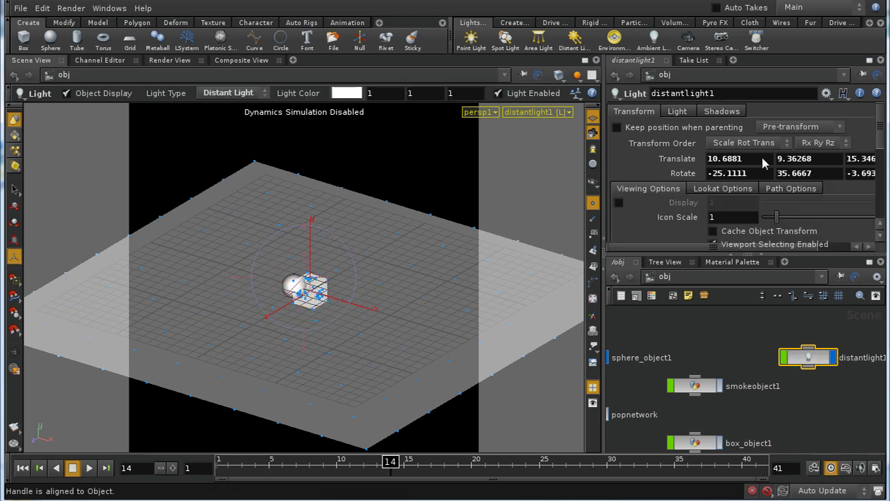
click(721, 111)
click(739, 126)
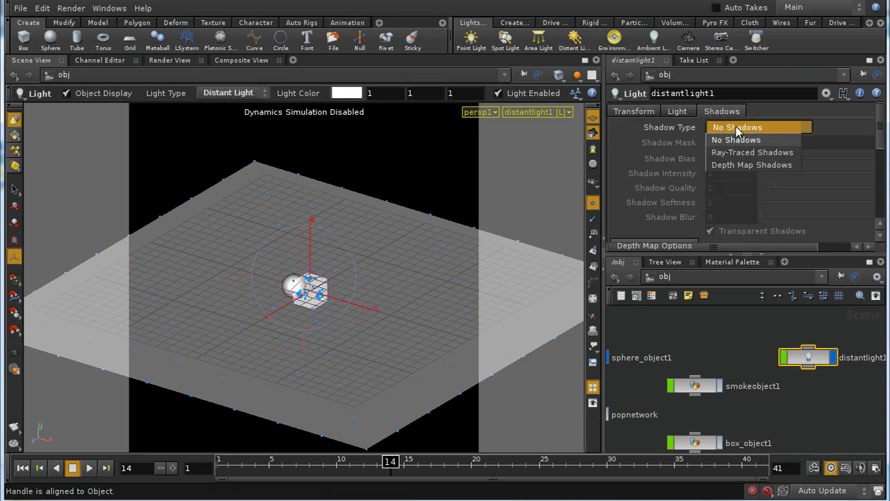
click(737, 165)
click(744, 218)
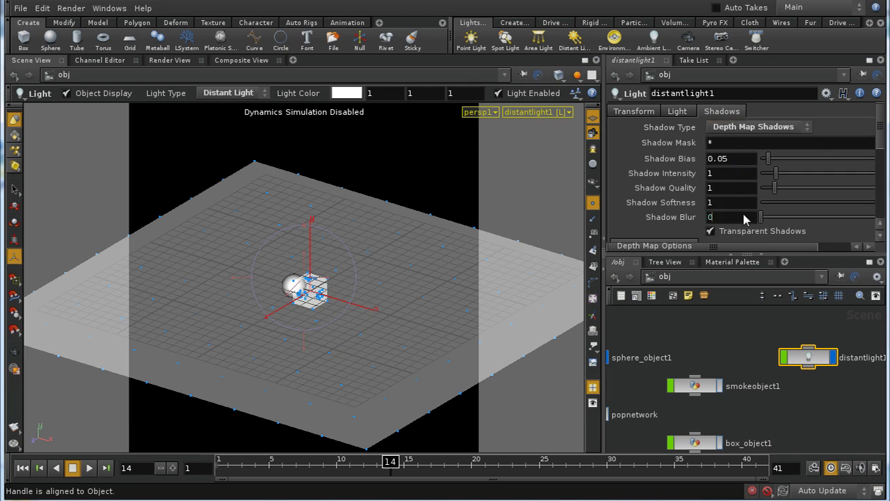
text(.2)
key(Return)
Set distantlight1's shadow quality to 5 and its shadow softness to 3
double_click(728, 189)
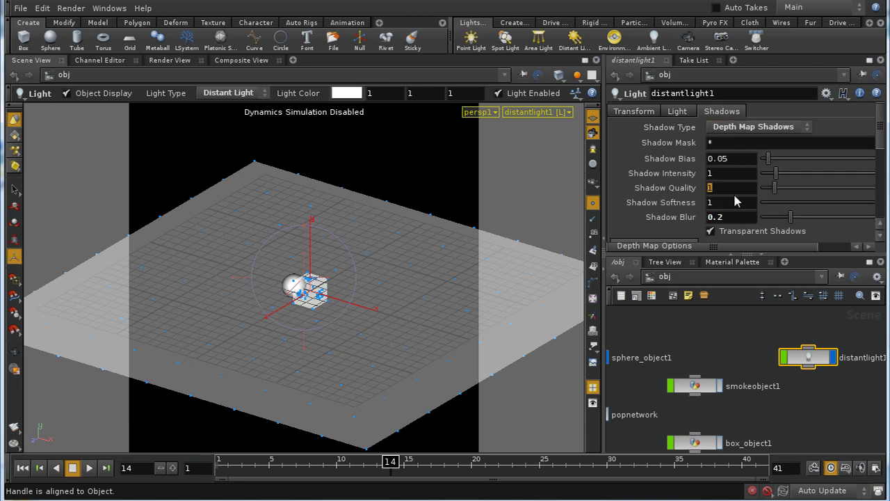
key(Return)
double_click(733, 202)
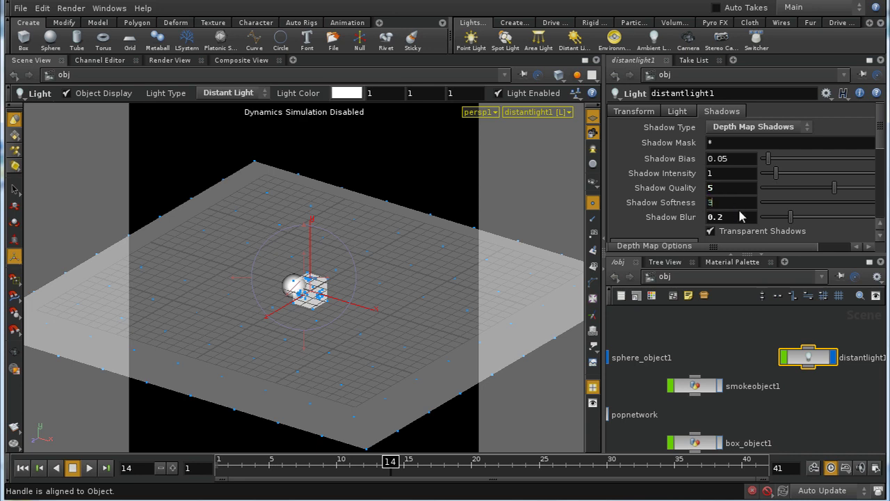
text(5)
key(Return)
Set the depth map resolution of distantlight1 to 1024 by 1024
drag(883, 143, 888, 189)
double_click(720, 162)
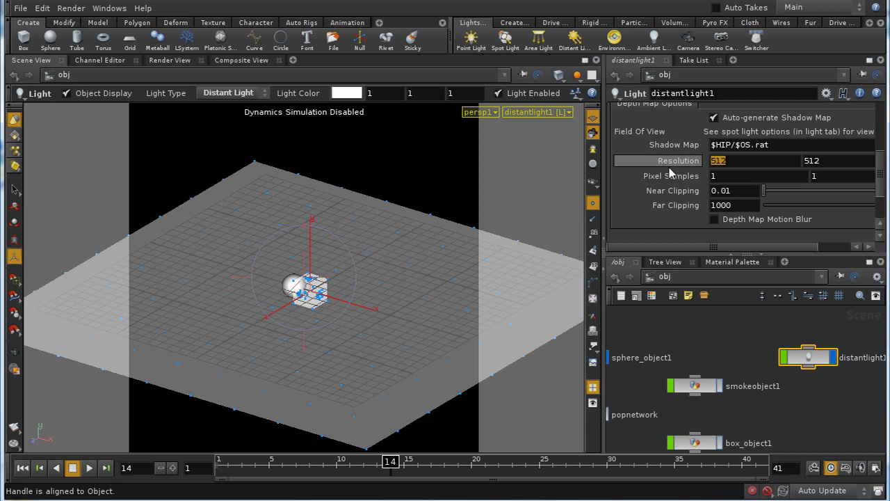
text(1024)
key(Tab)
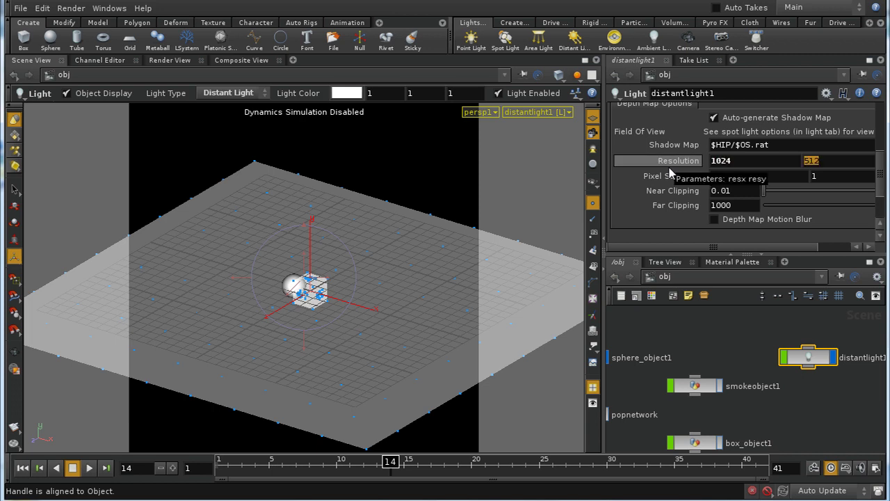
text(10)
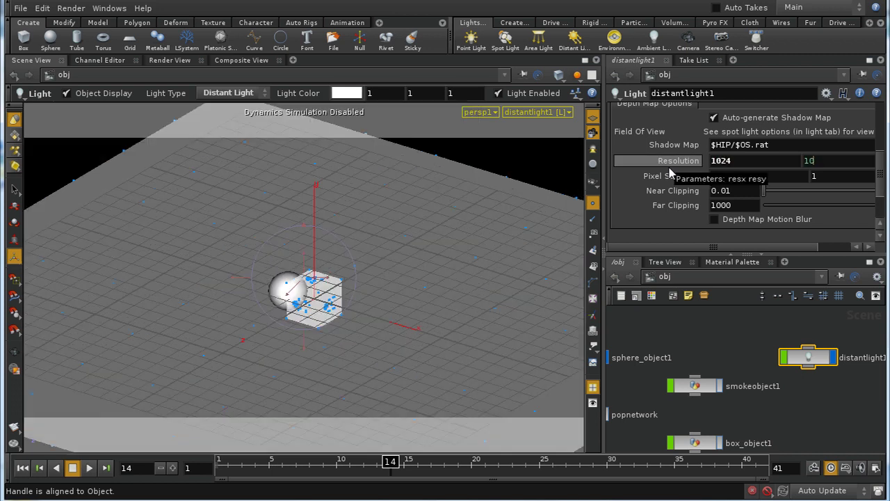
text(24)
key(Return)
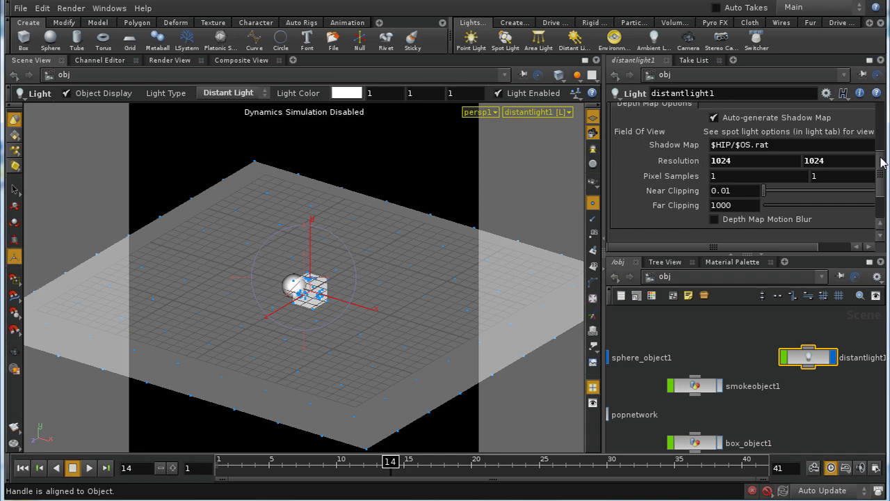
scroll(881, 161, up, 5)
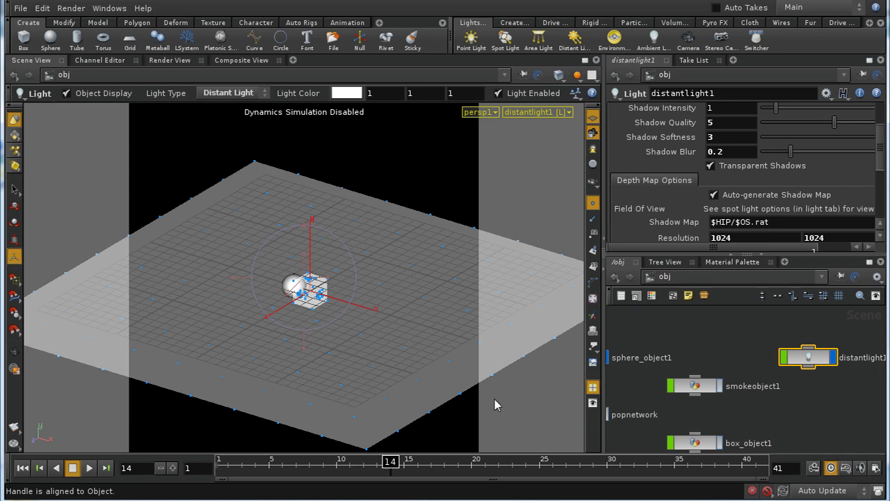
Return the viewport to cam1 and start a render with mantra1
click(538, 112)
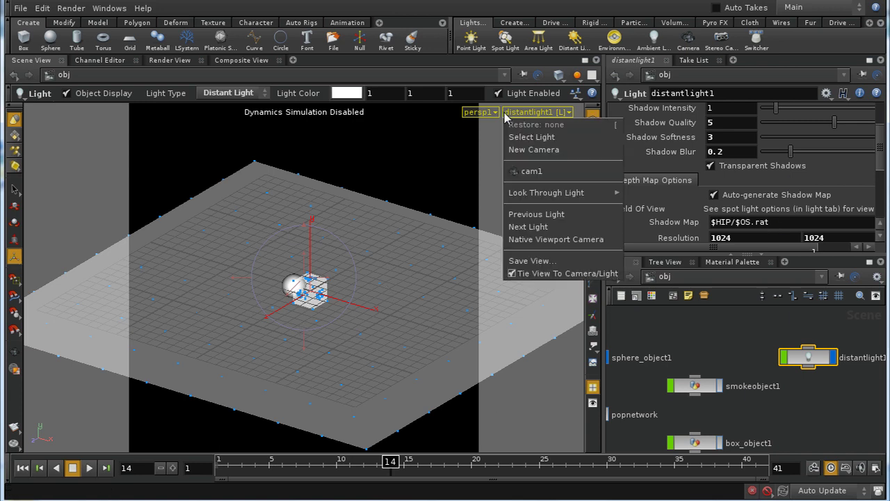
click(519, 173)
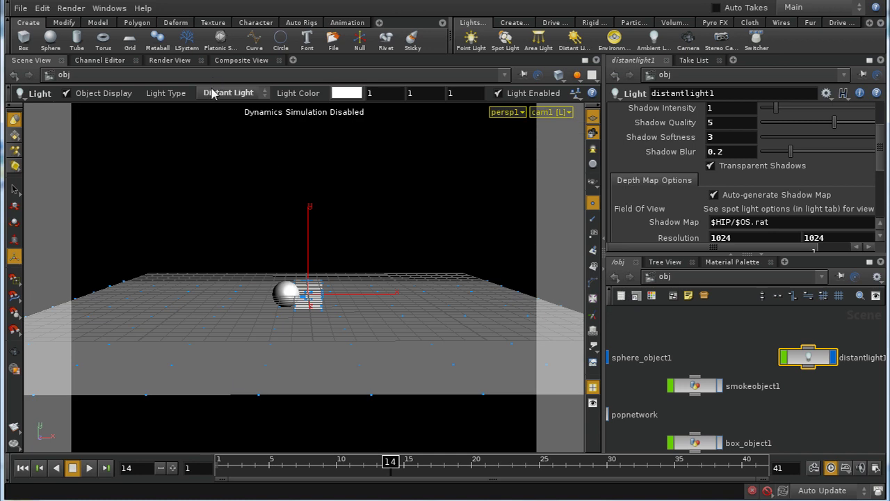
click(71, 8)
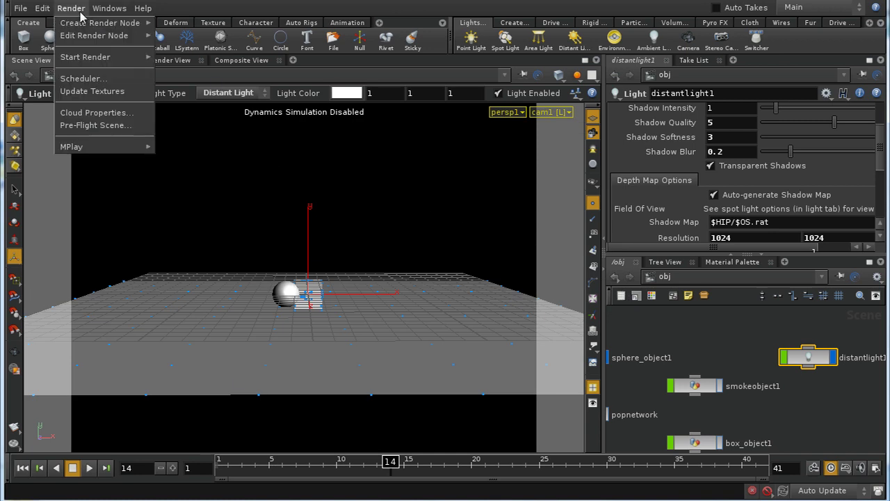
mouse_move(118, 57)
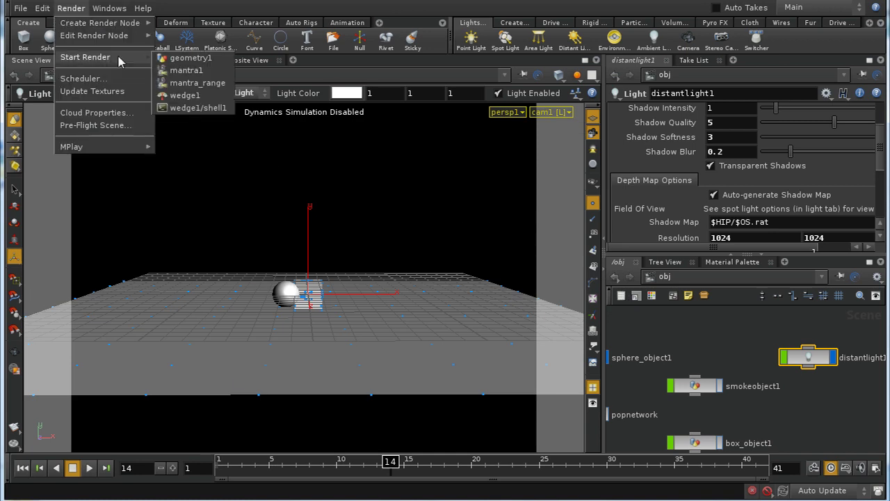
click(174, 72)
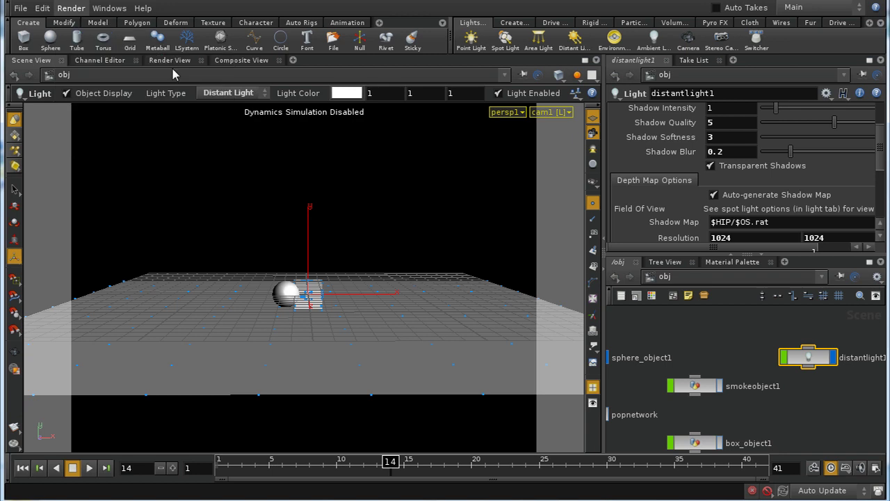